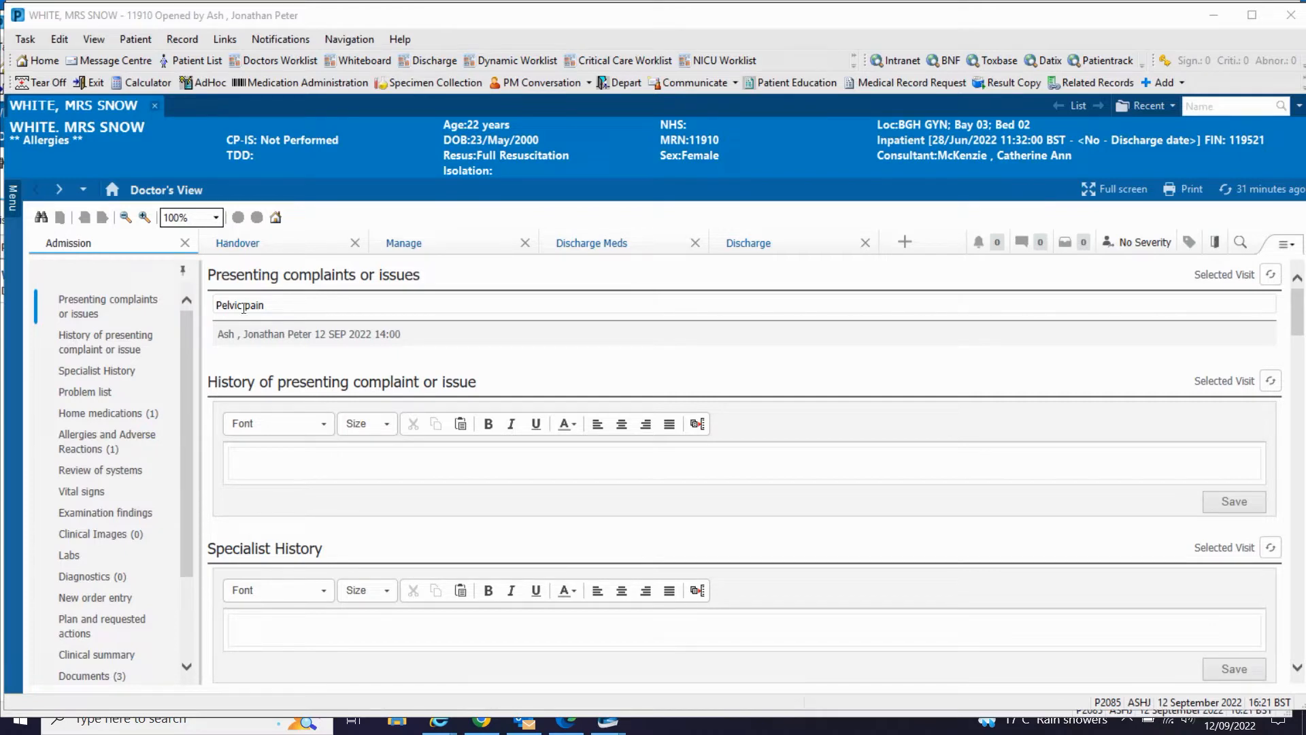
Step: In the history of presenting complaint, write "Sudden onset left sided low abdominal pain, 10/10 at worst"
left_click(236, 370)
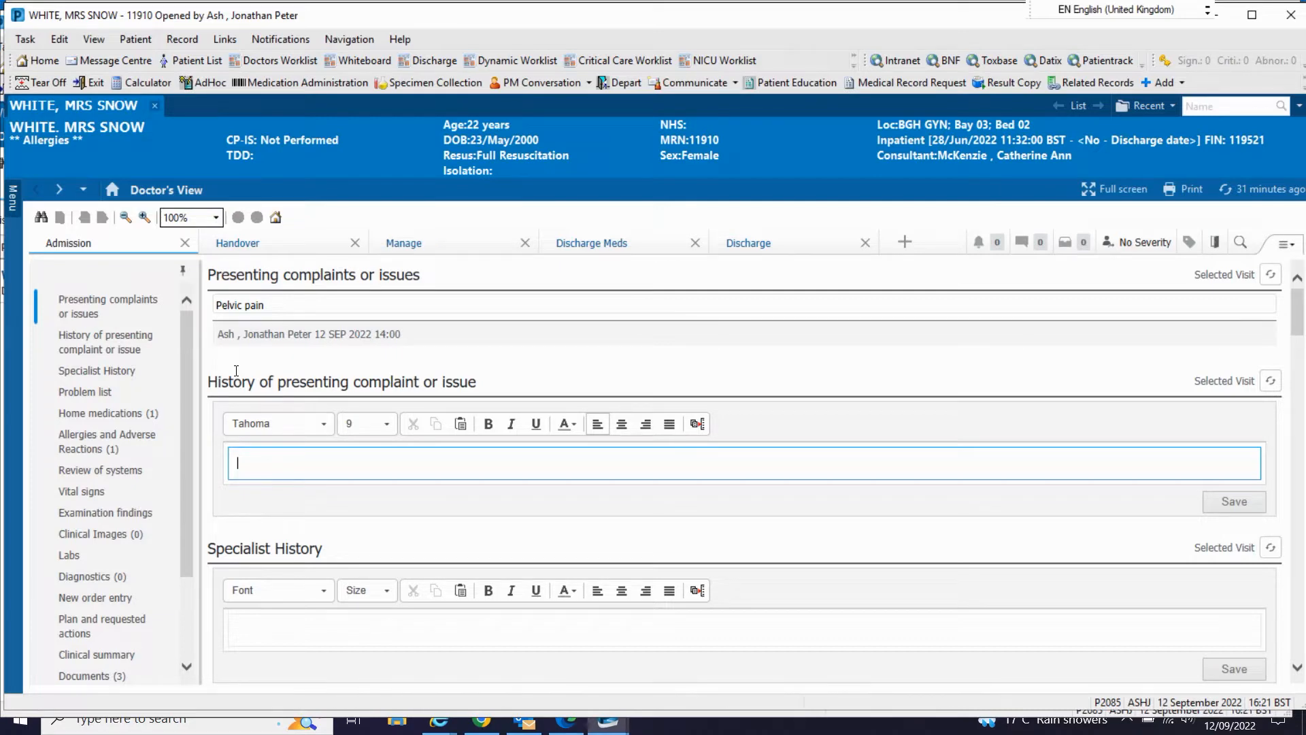
type("Sudden")
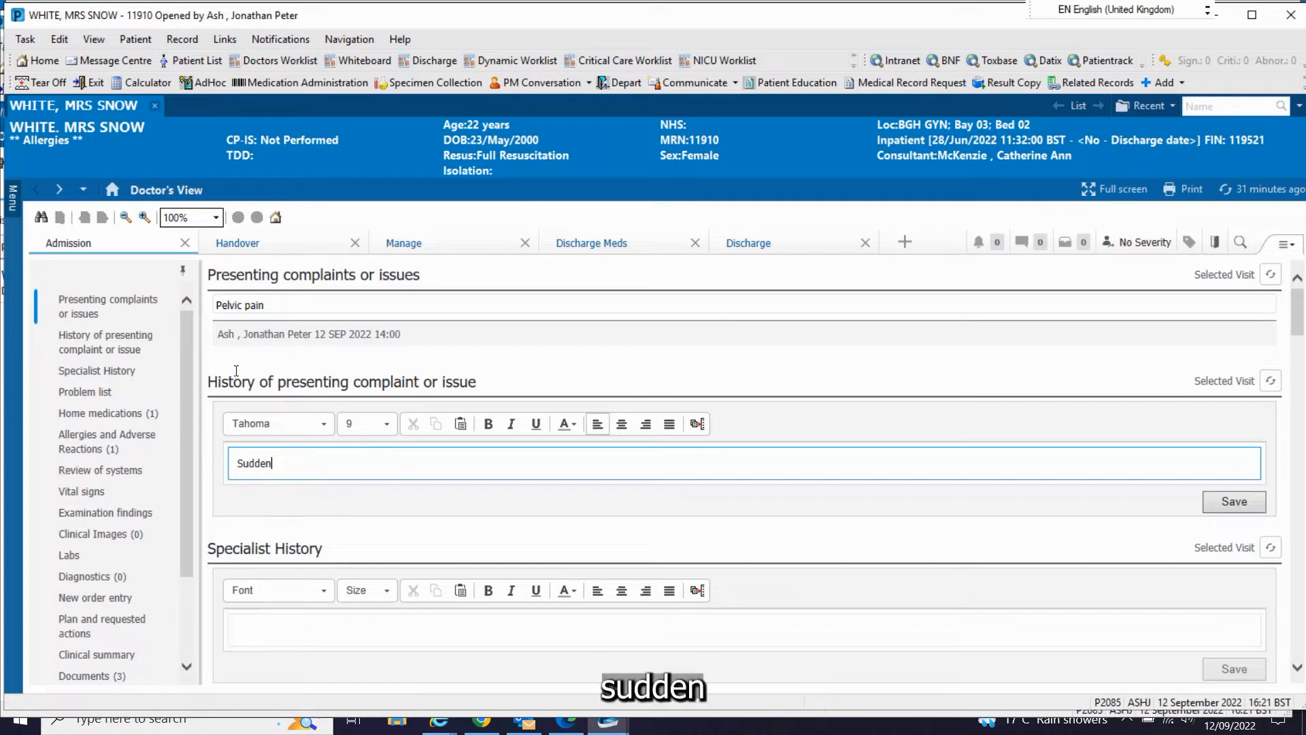
type(" onset left sid")
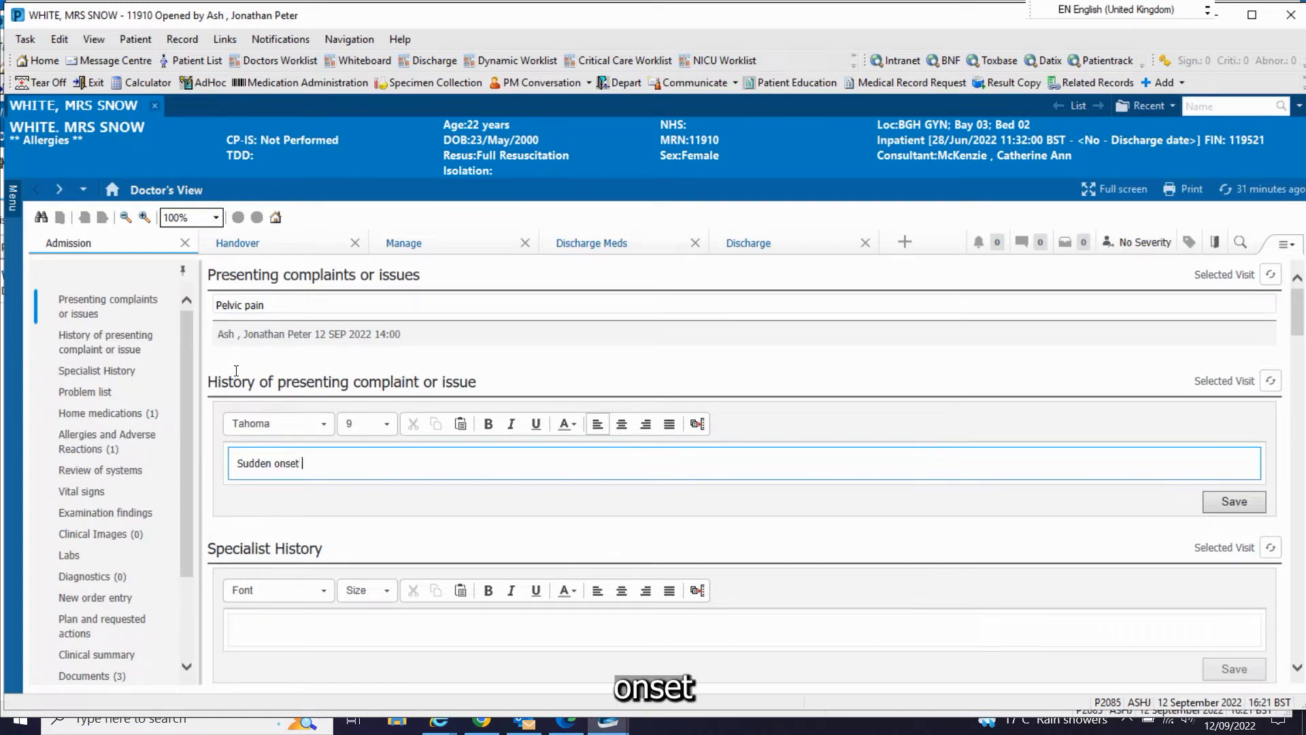
type("ed")
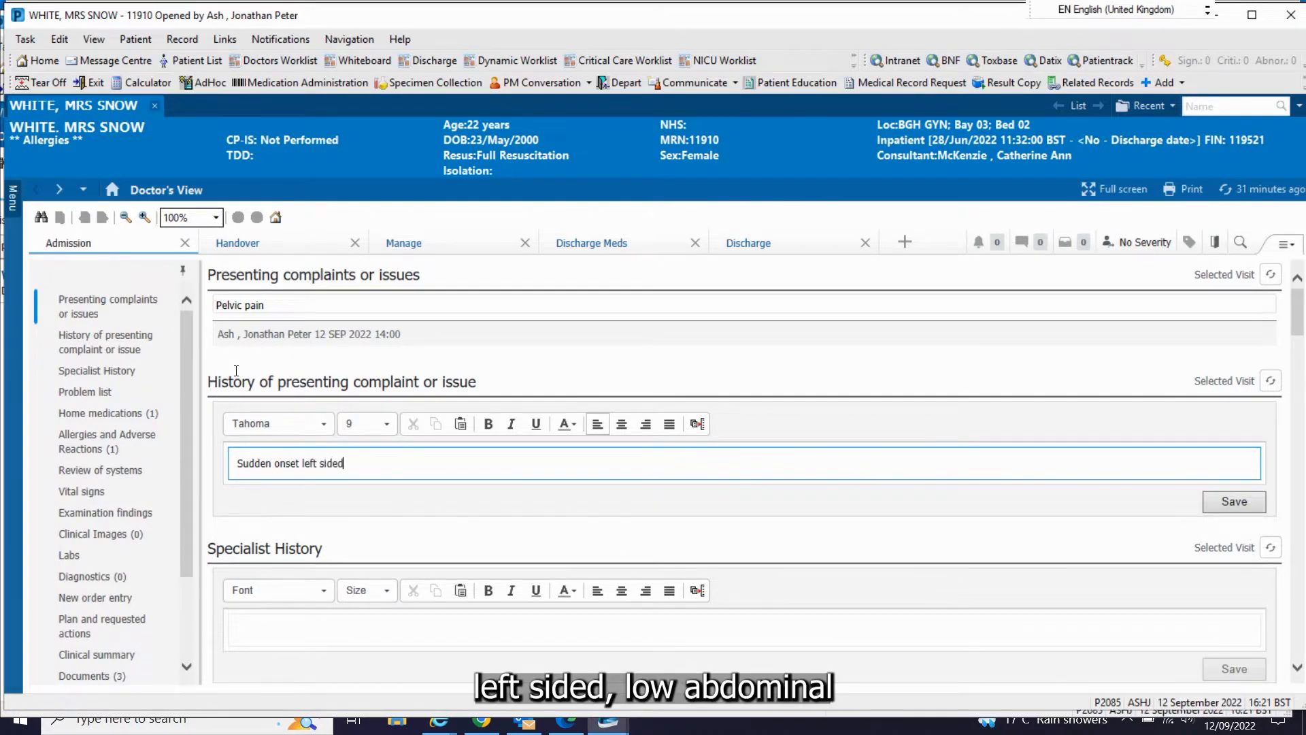
type(" low abdominal pai")
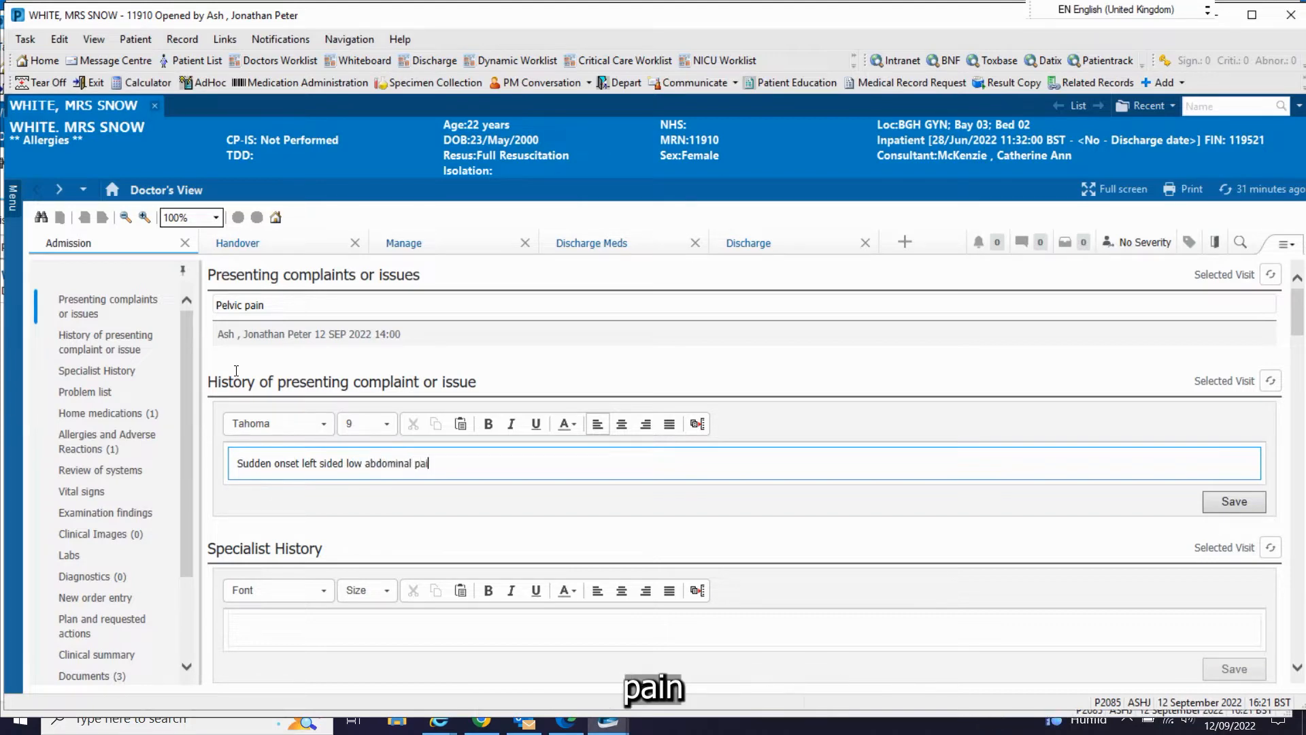
type("n")
type(", ")
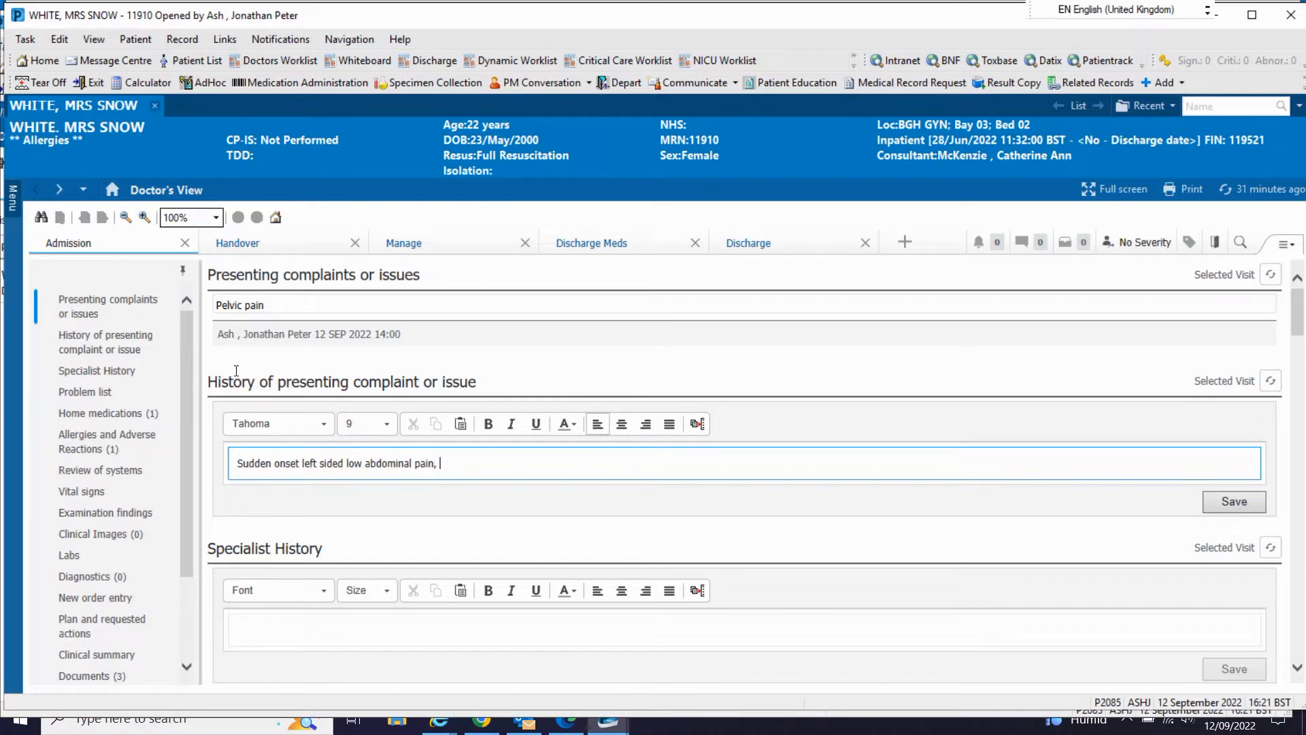
type("10/10 ")
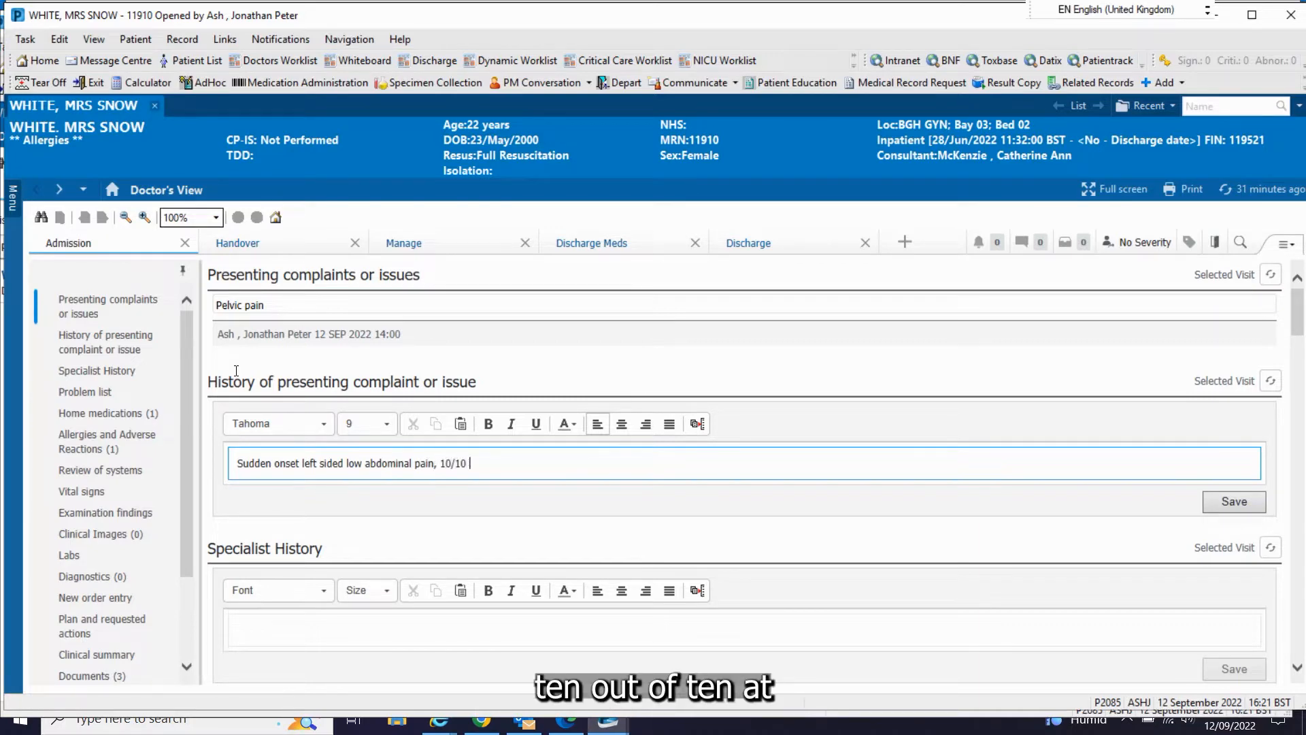
type("at worst")
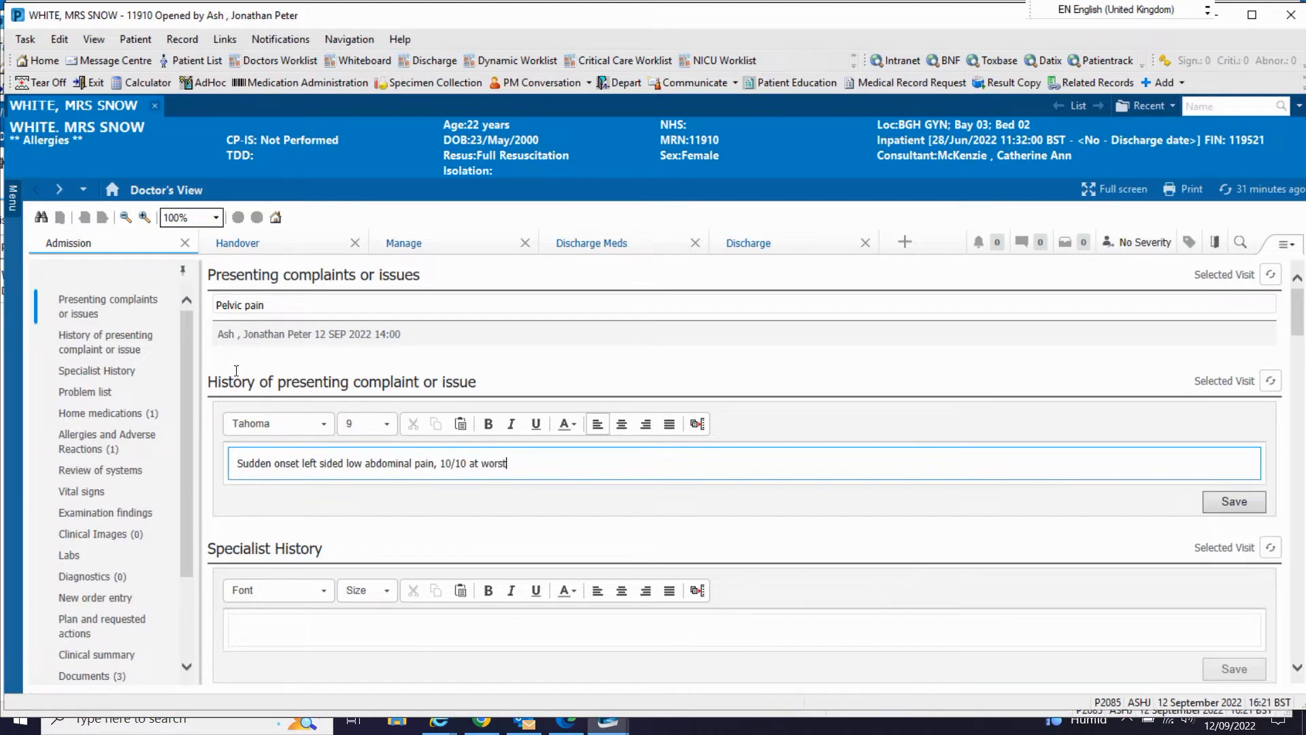
type(". Starte")
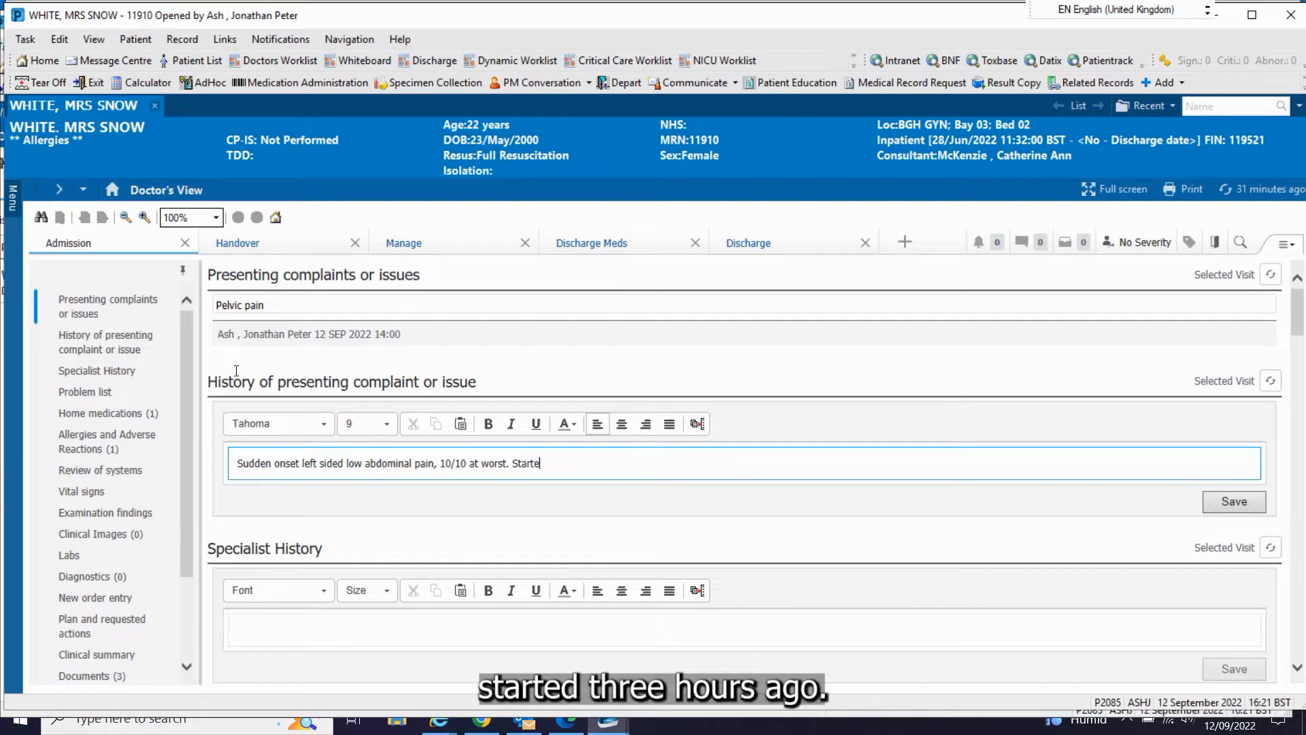
type("d 3 hours ago, pre")
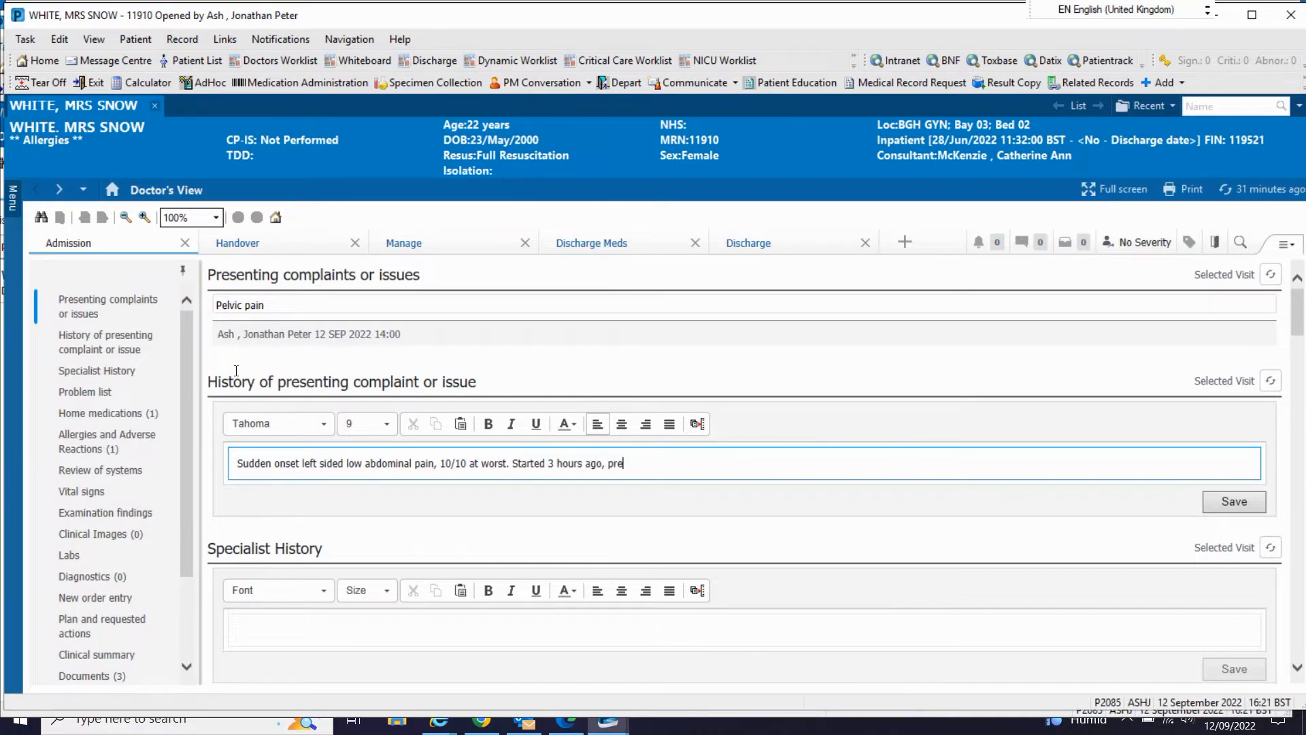
type("viously well")
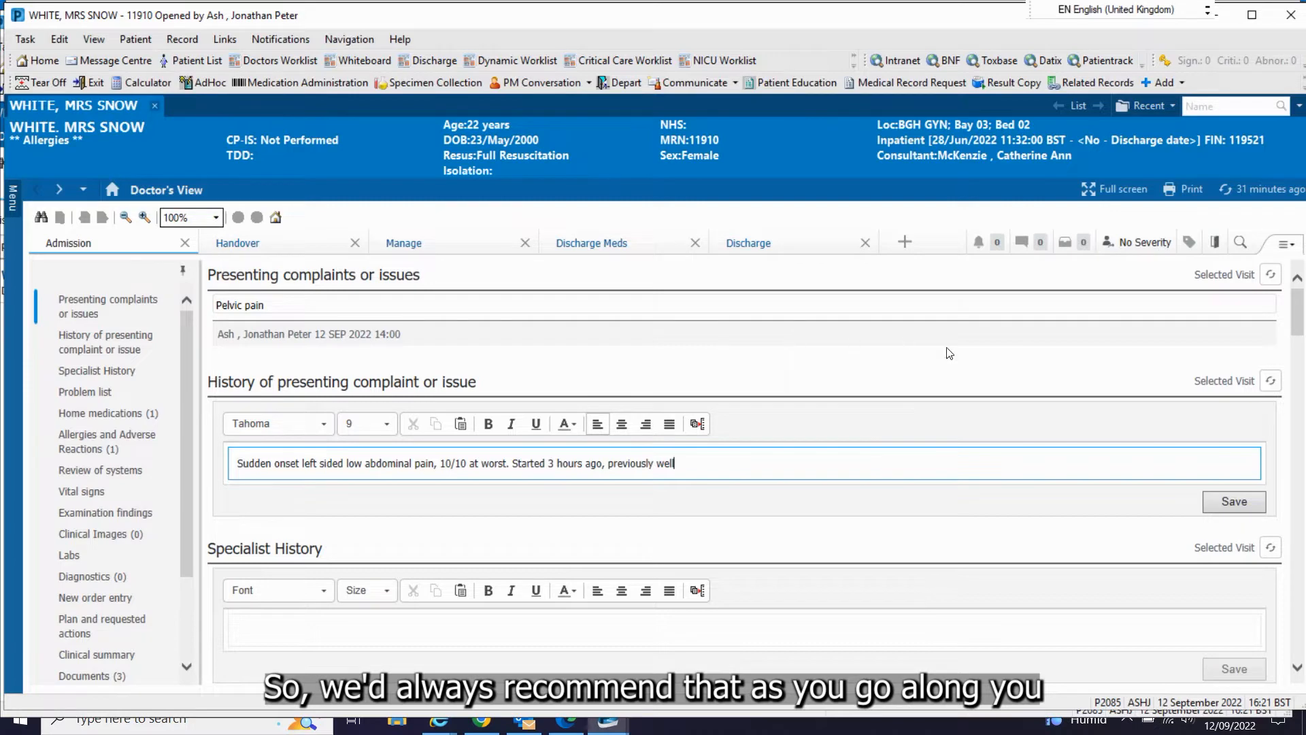
Step: Continue the presenting complaint history with ". Started 3 hours ago, previously well" and save it
left_click(977, 408)
Step: Start the Specialist History entry with "No previous pregnancies, "
scroll(700, 431, "down", 3)
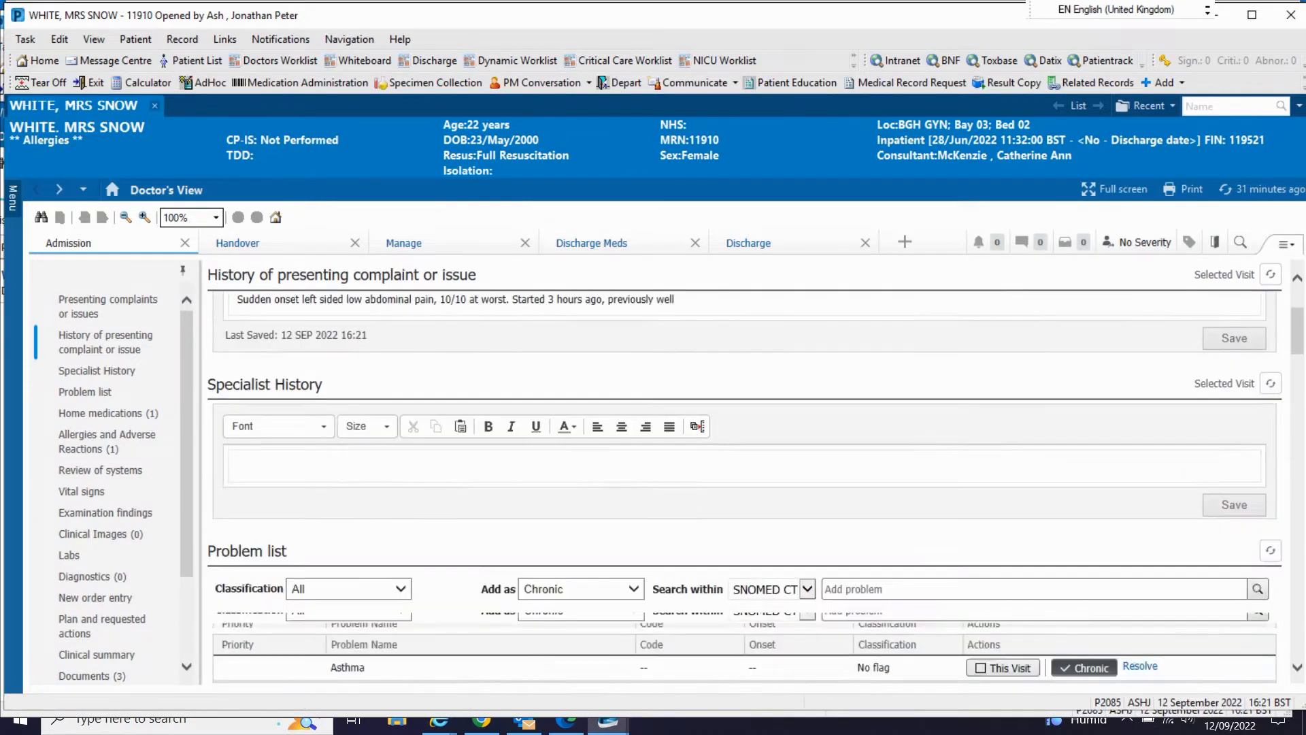
left_click(700, 430)
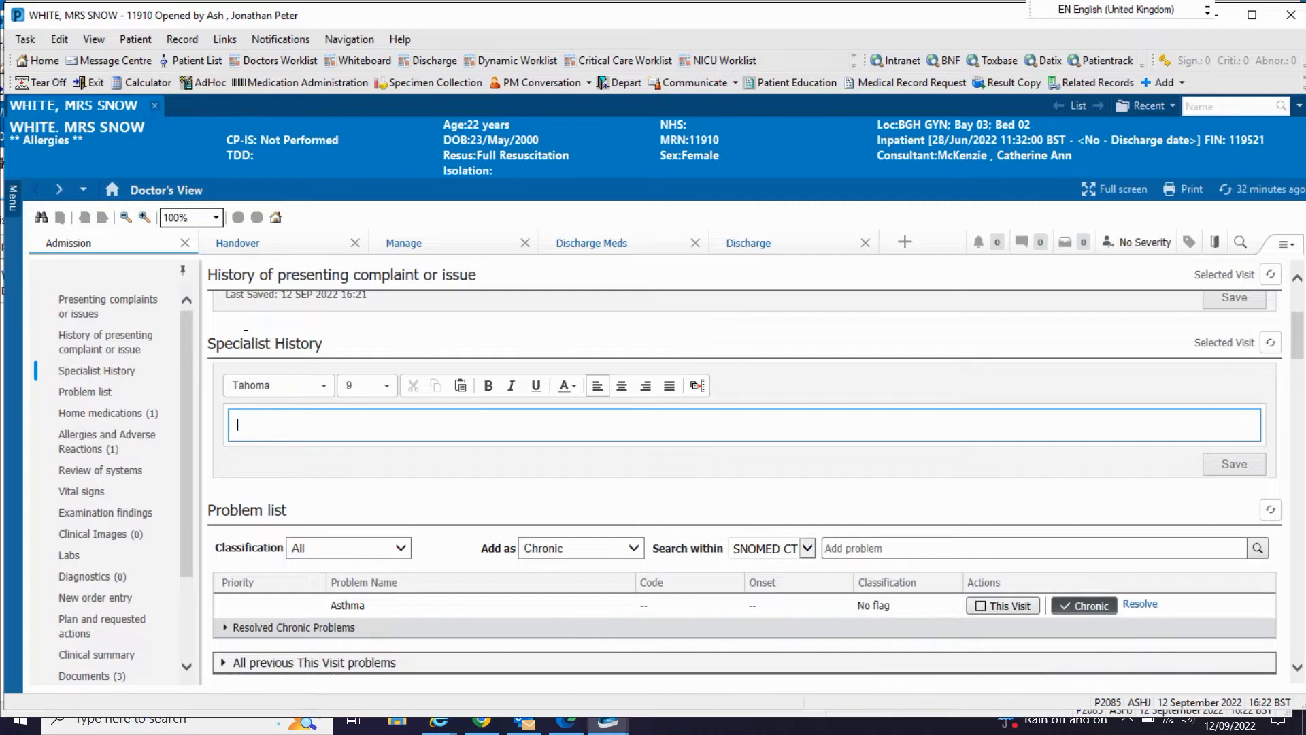
type("N")
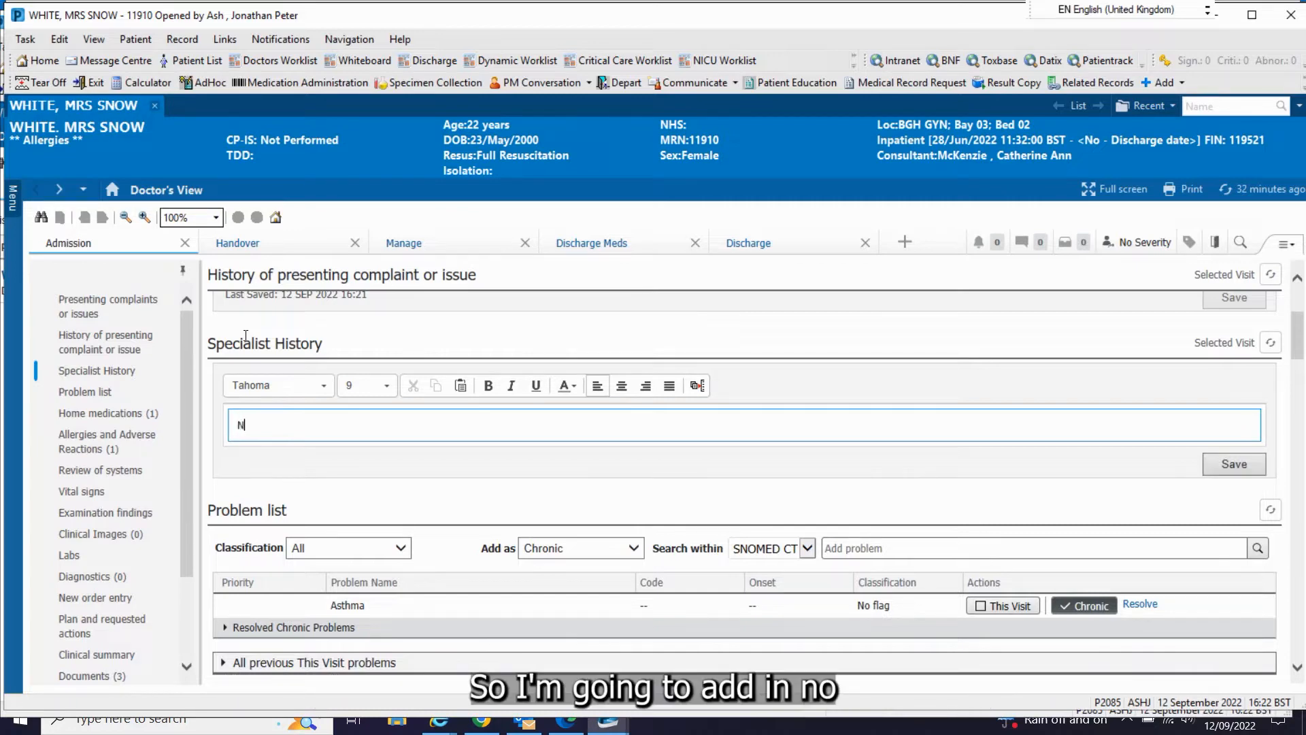
type("o previous")
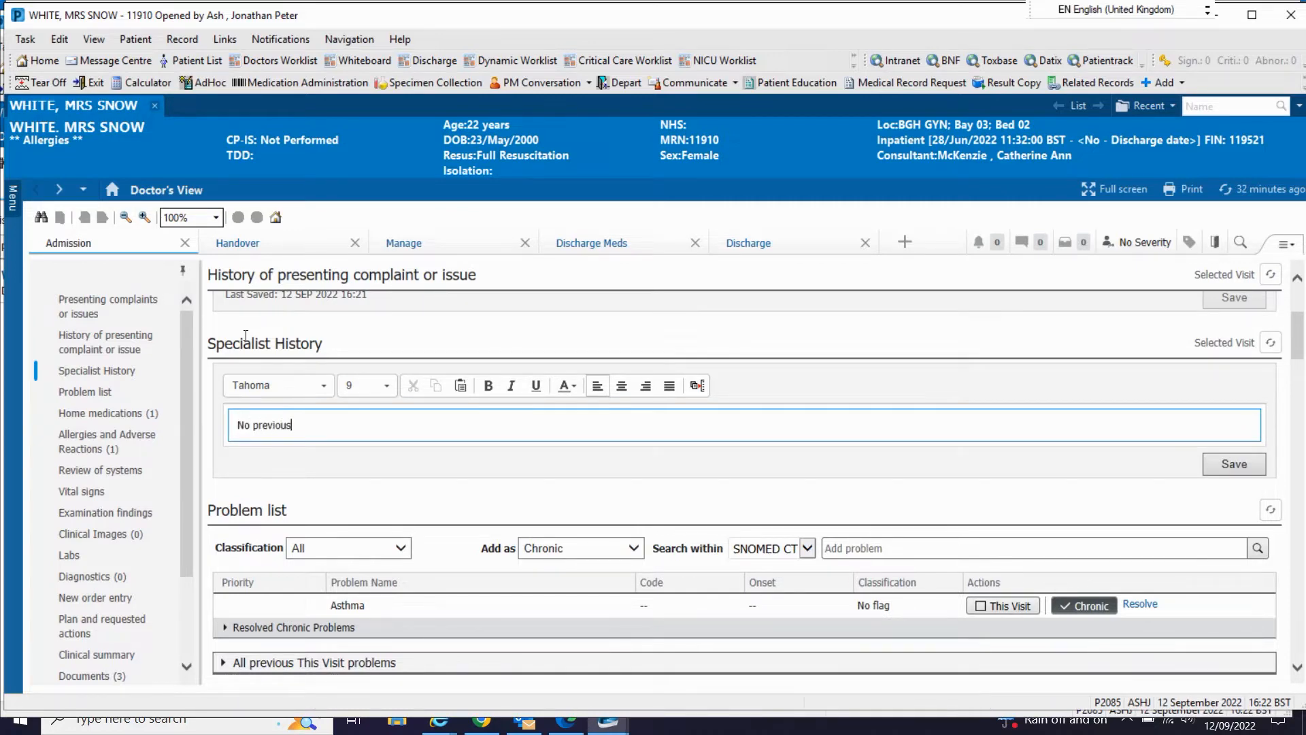
type(" pregnancies")
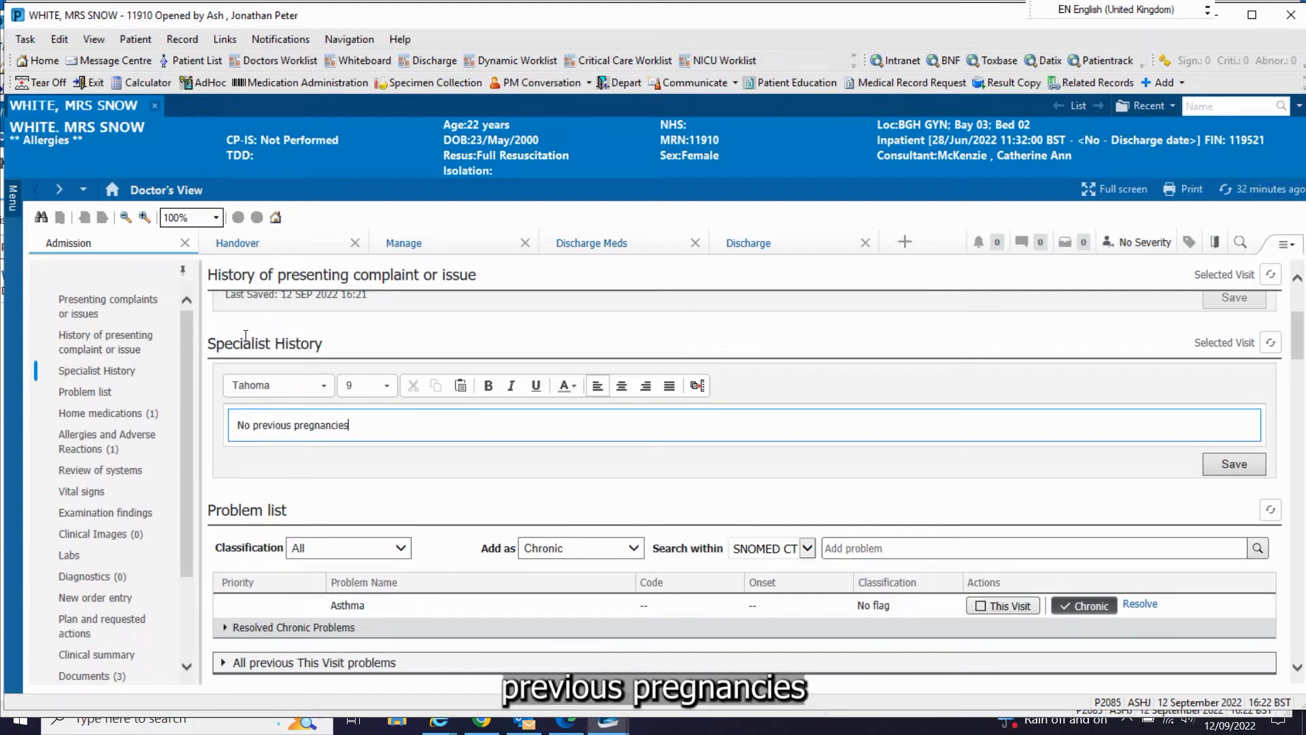
type(", ")
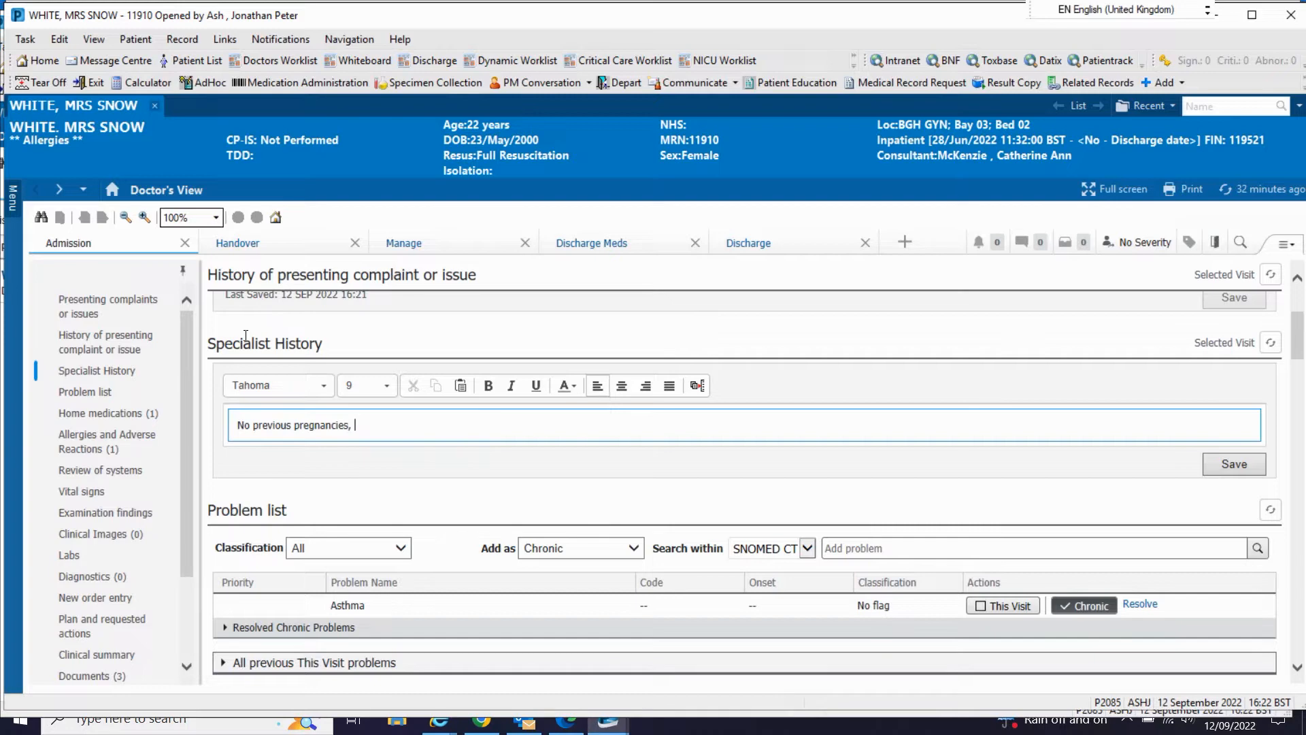
type("*previous l")
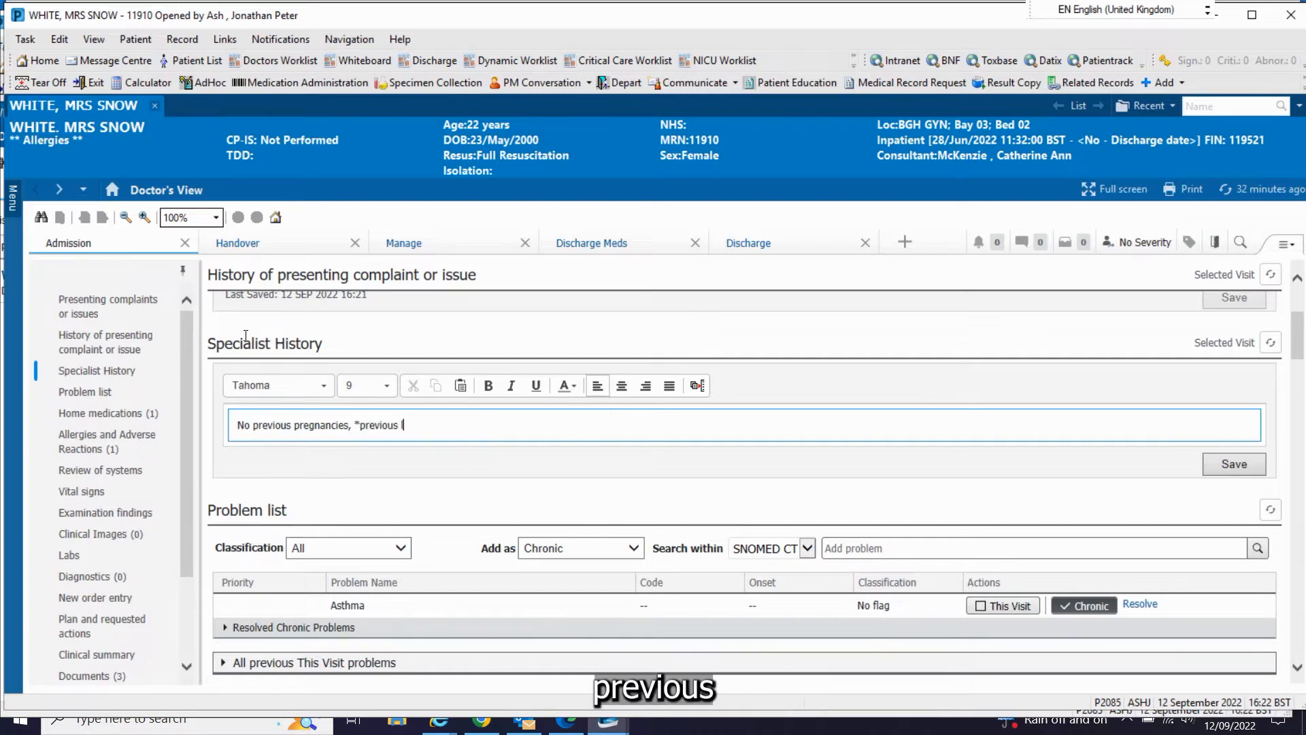
type("aparoscop")
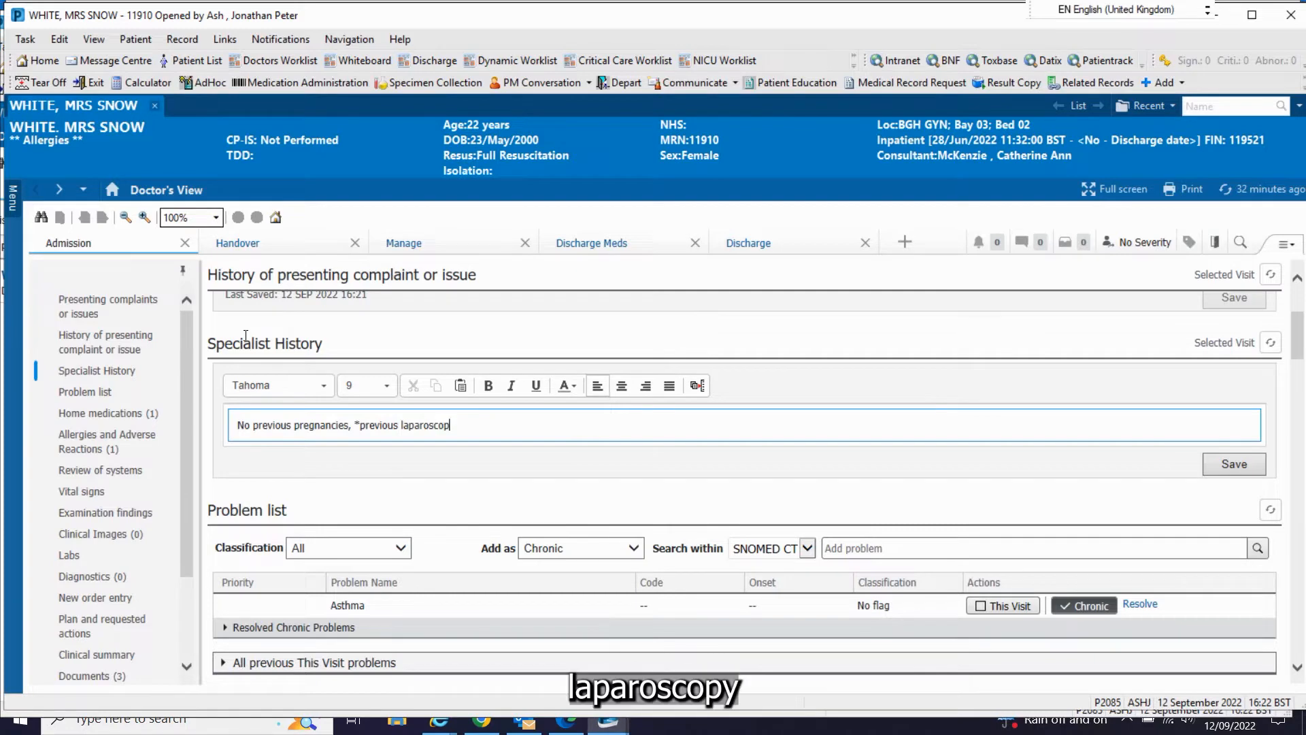
type("y sho")
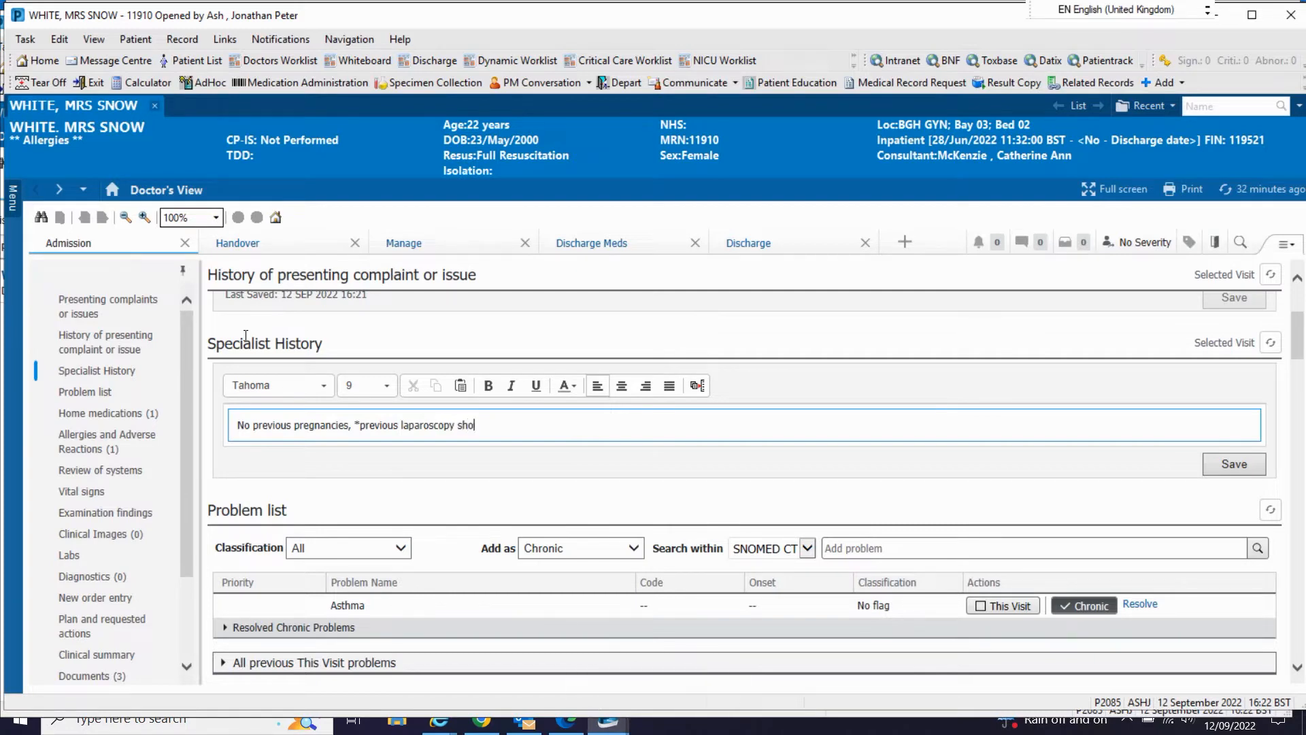
type("wimng endome")
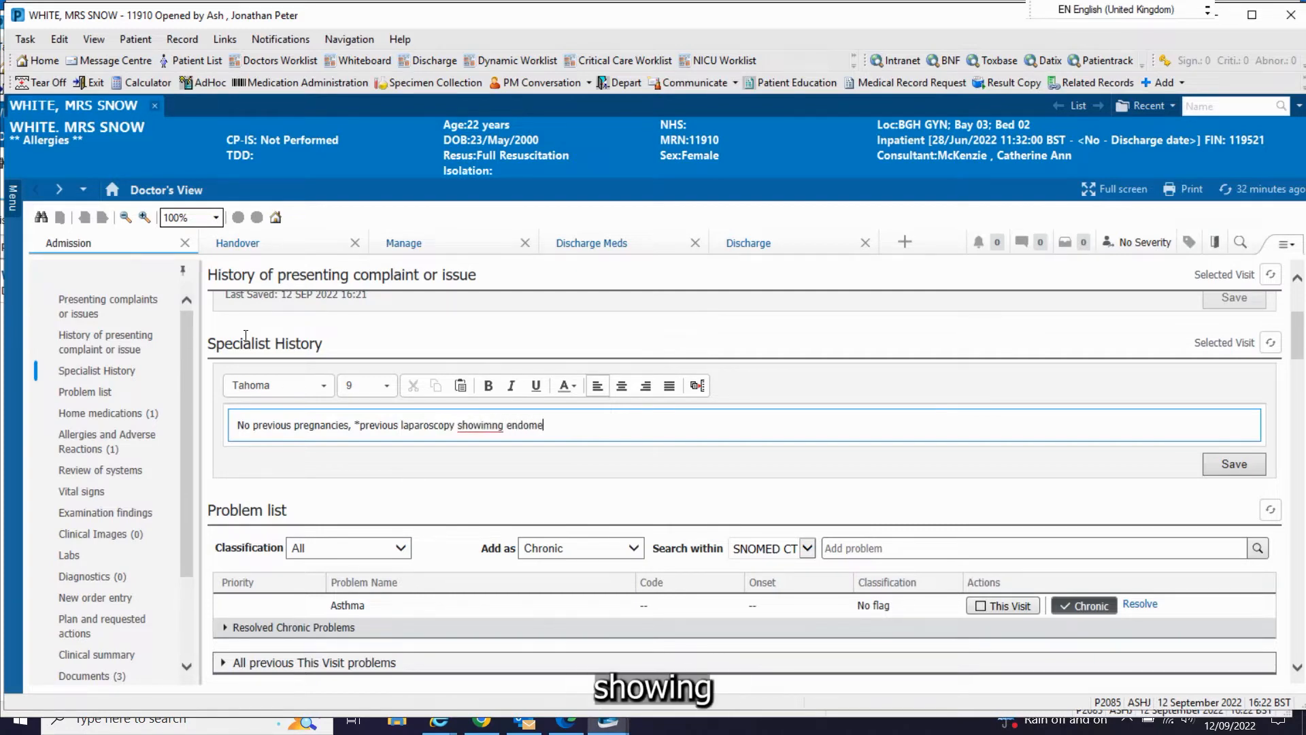
type("triosis")
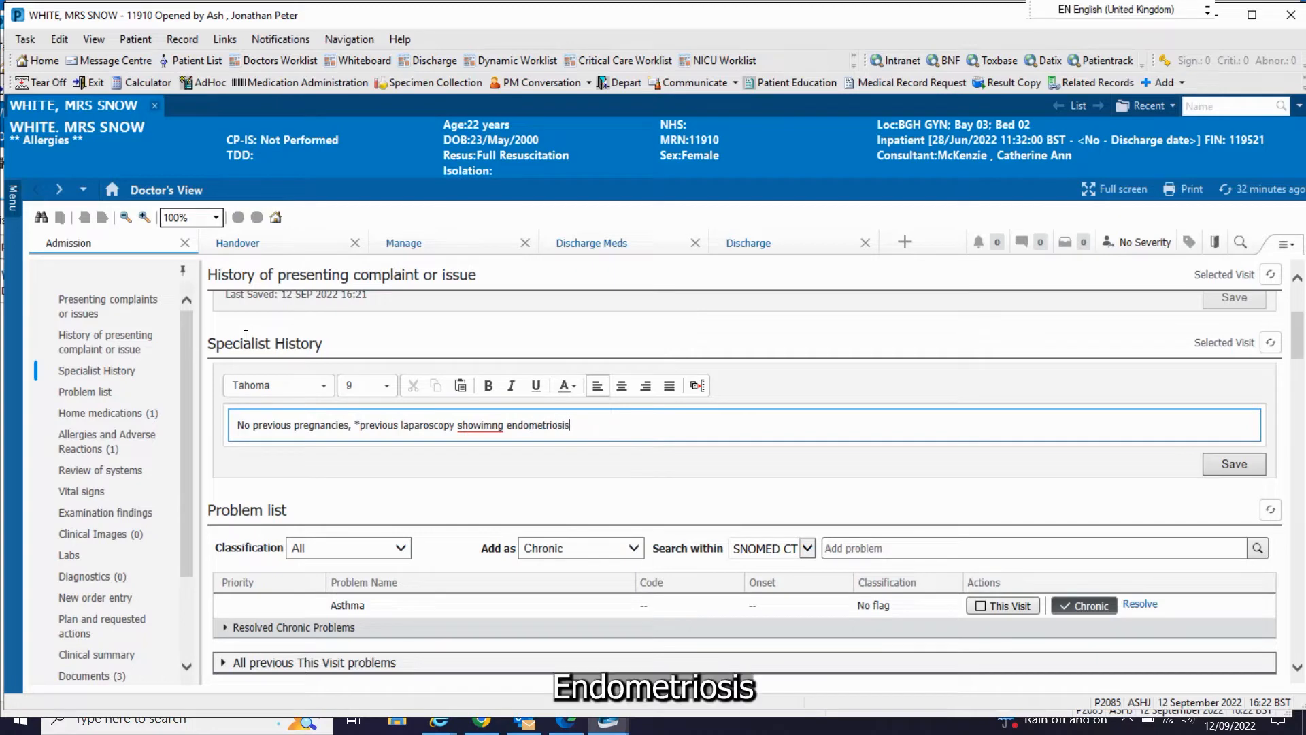
type(".")
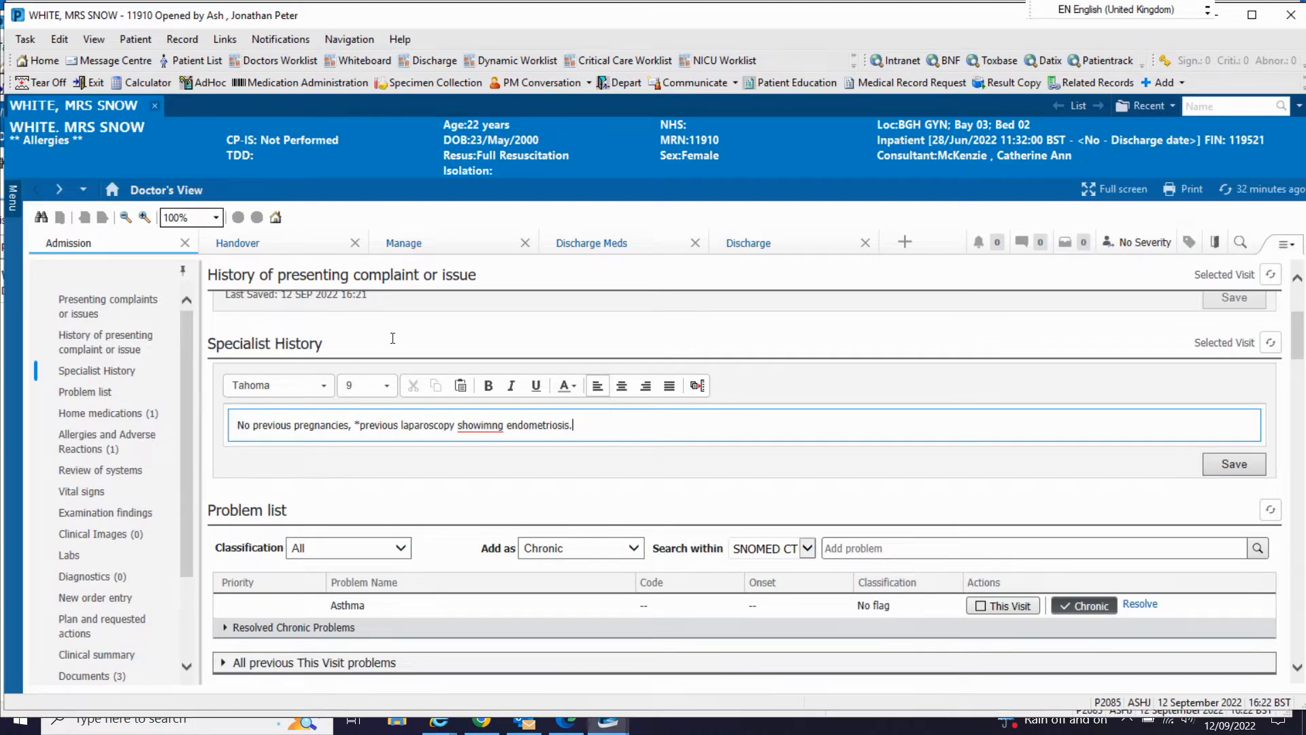
Step: Append "*previous laparoscopy showing endometriosis." to the Specialist History, with "showing" spelled correctly, and save the entry
key("Left")
key("Left")
key("Left")
key("Left")
key("Left")
key("Left")
key("Left")
key("Left")
key("Left")
key("Left")
key("Left")
key("Left")
key("Left")
key("Left")
key("Left")
key("Left")
key("Left")
key("BackSpace")
left_click(978, 378)
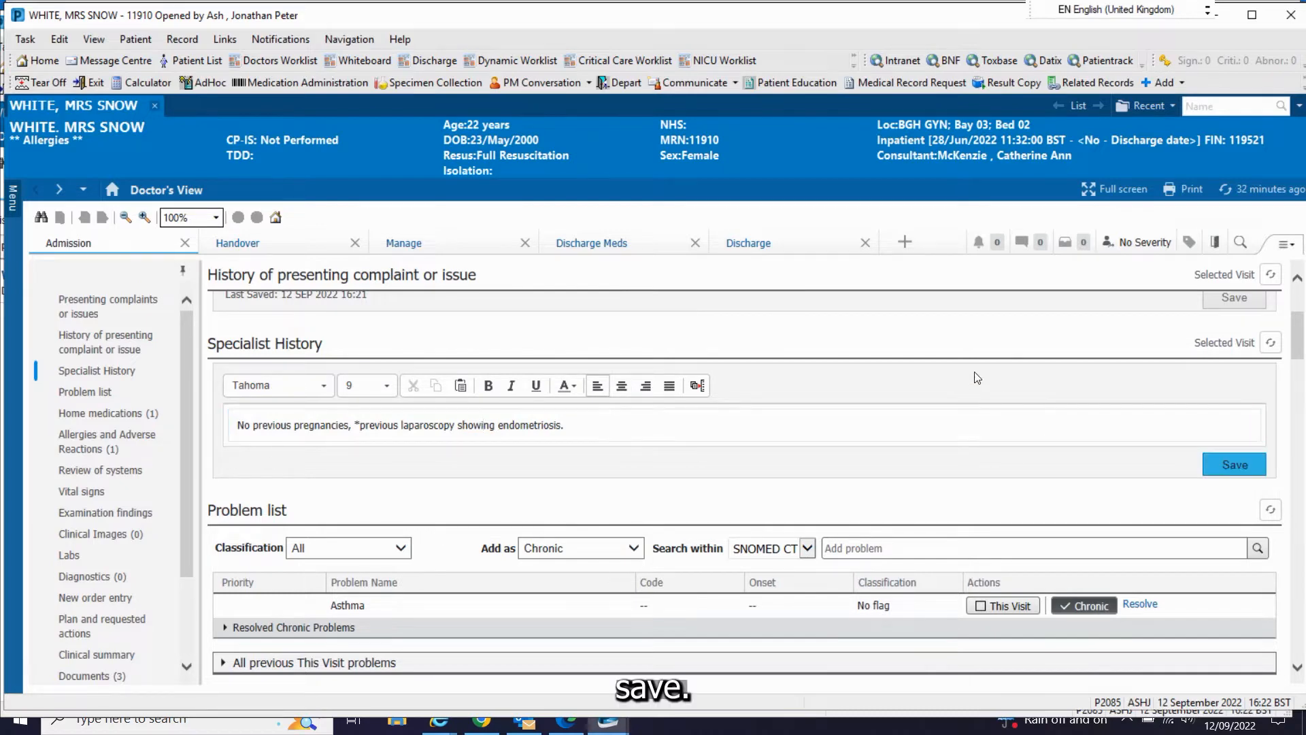
Step: Start a new diagnosis for this visit from the problem list and search the diagnosis terms for endometriosis
scroll(662, 347, "down", 3)
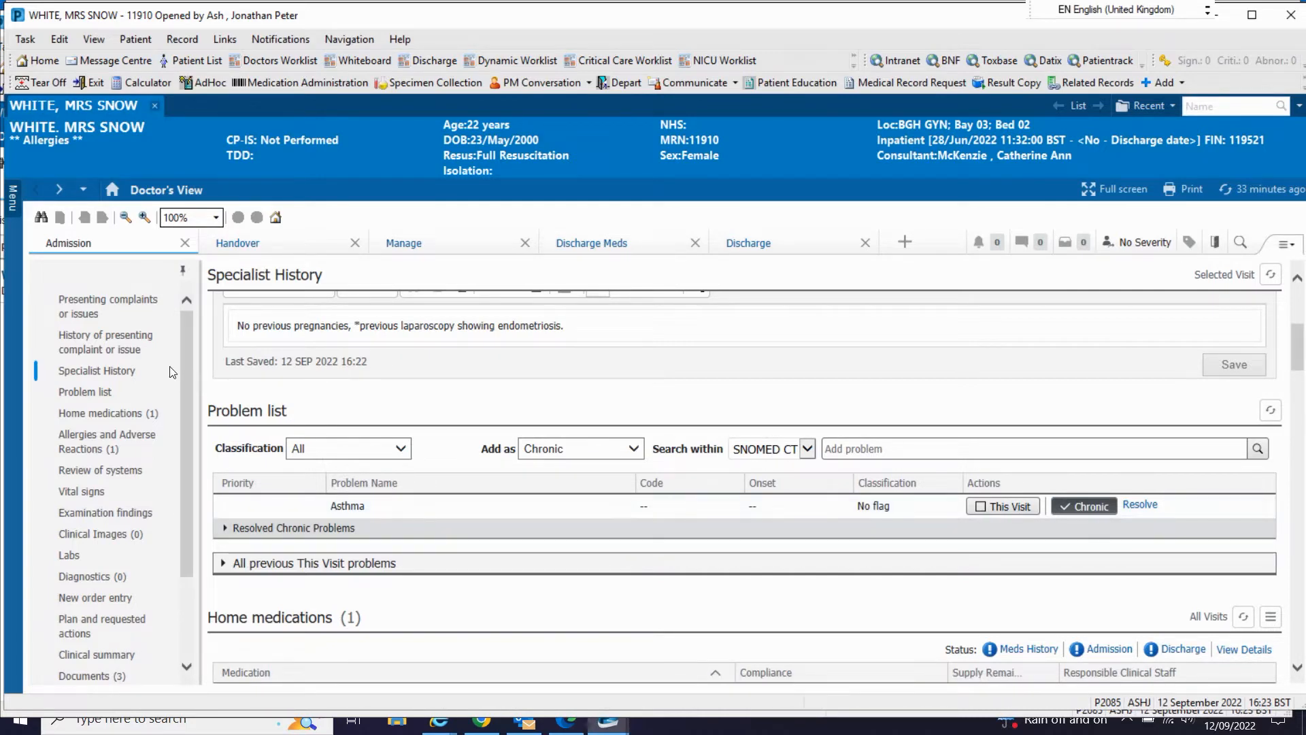
left_click(232, 412)
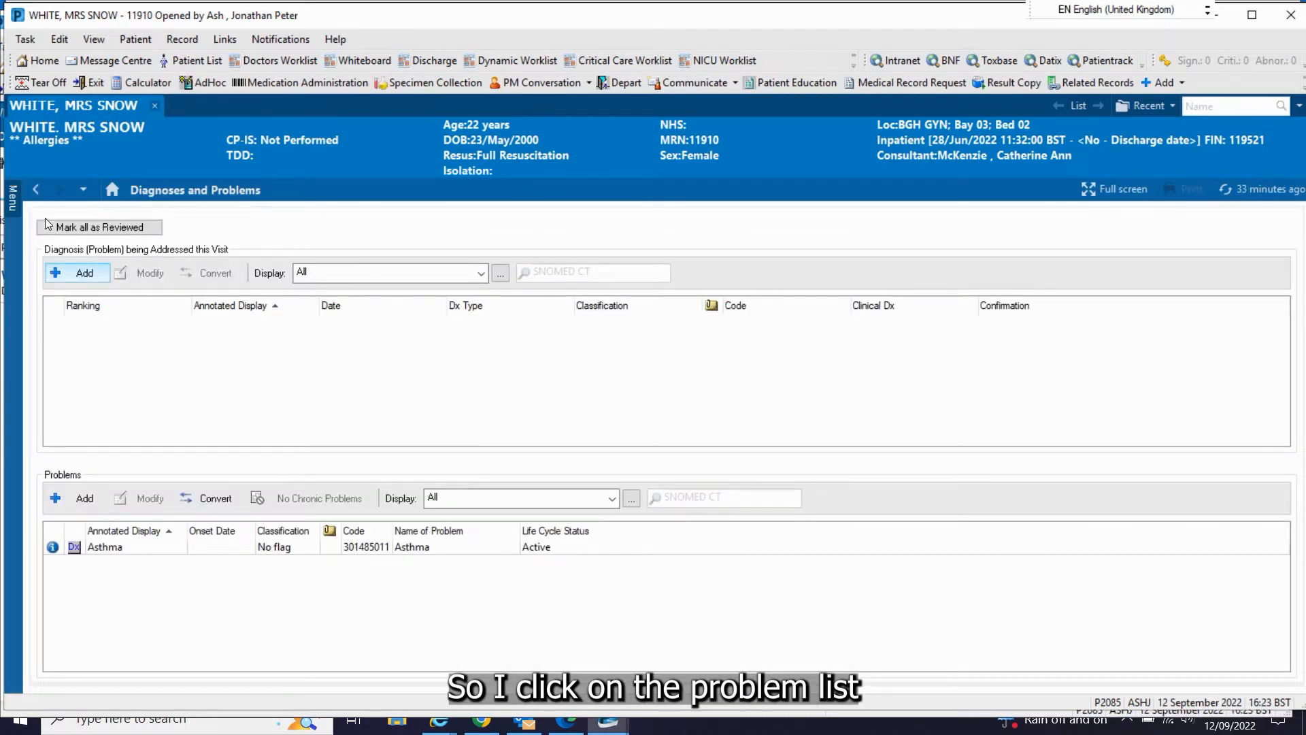
left_click(76, 273)
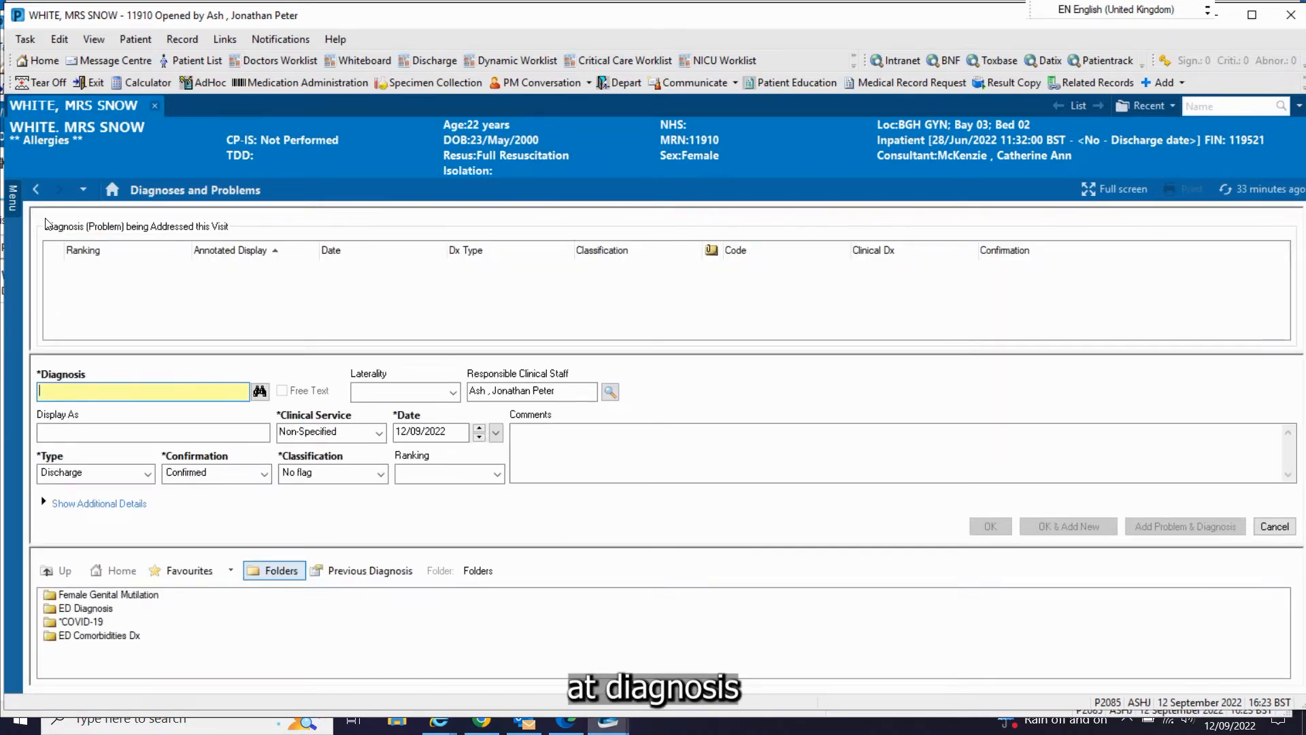
type("endo")
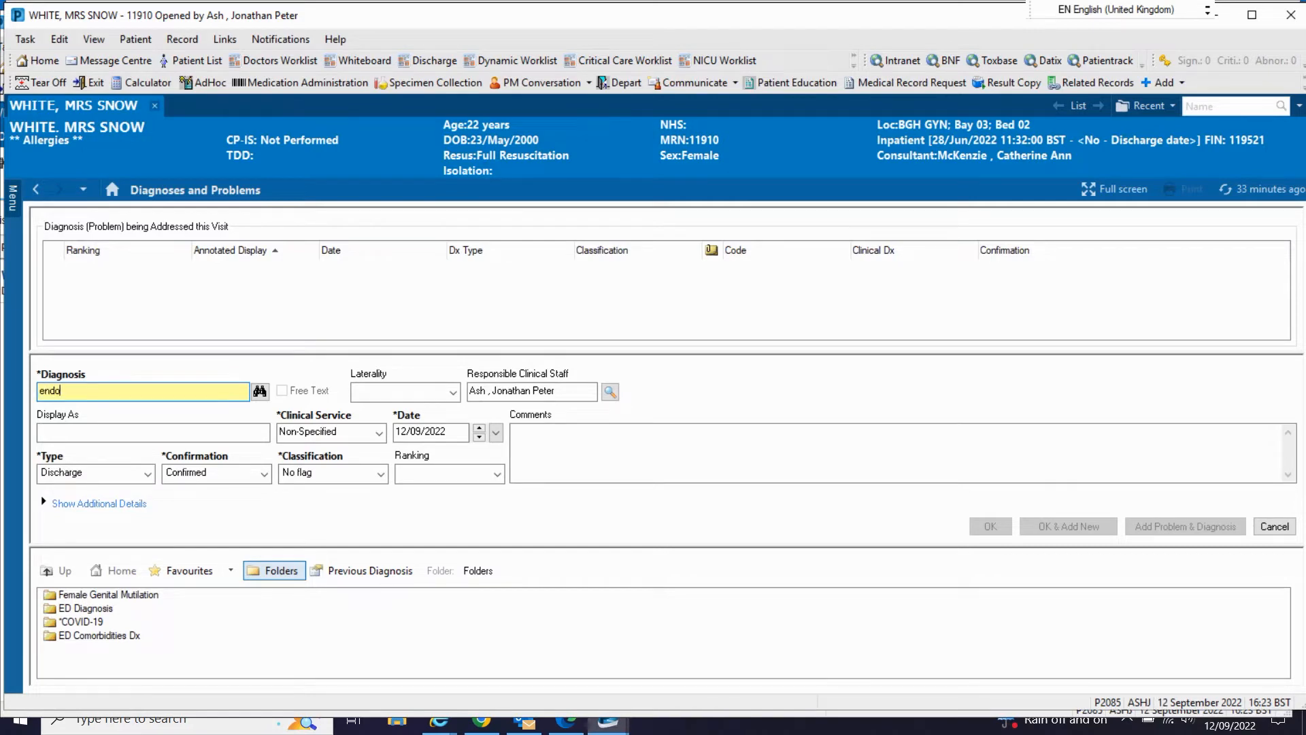
type("metriosis")
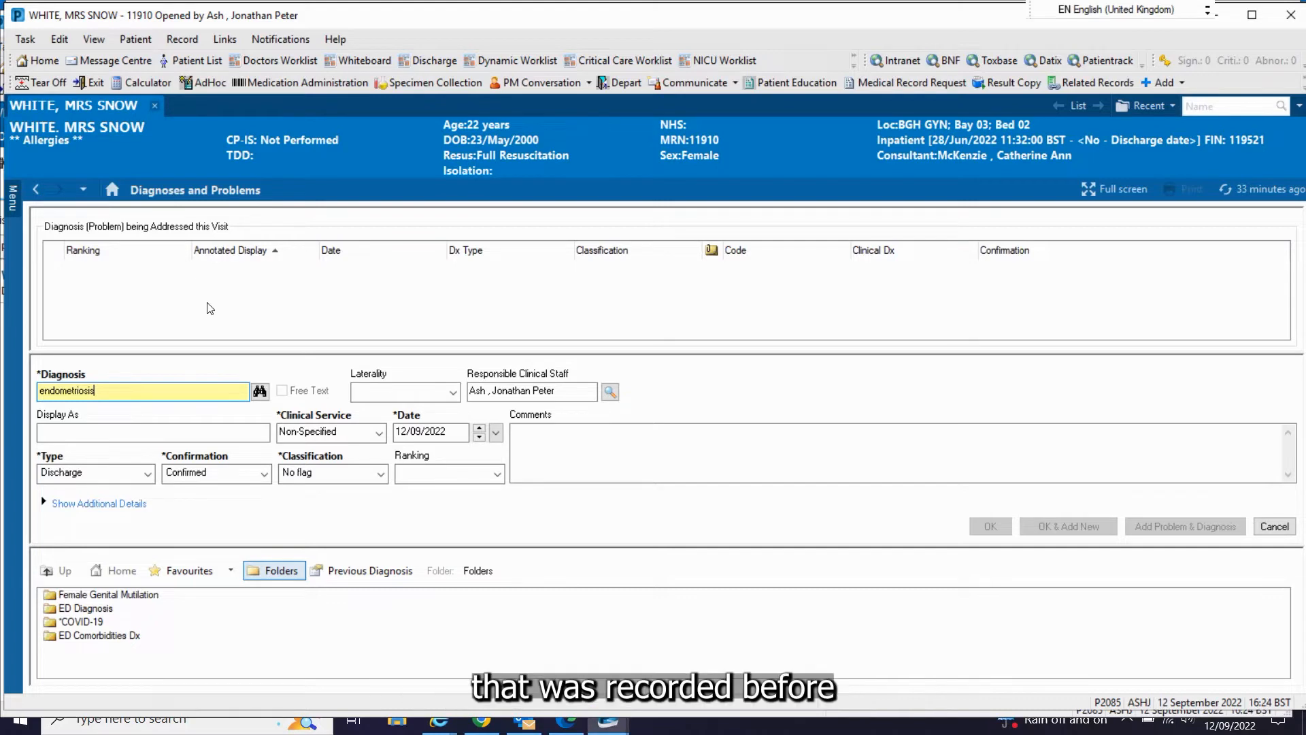
left_click(260, 391)
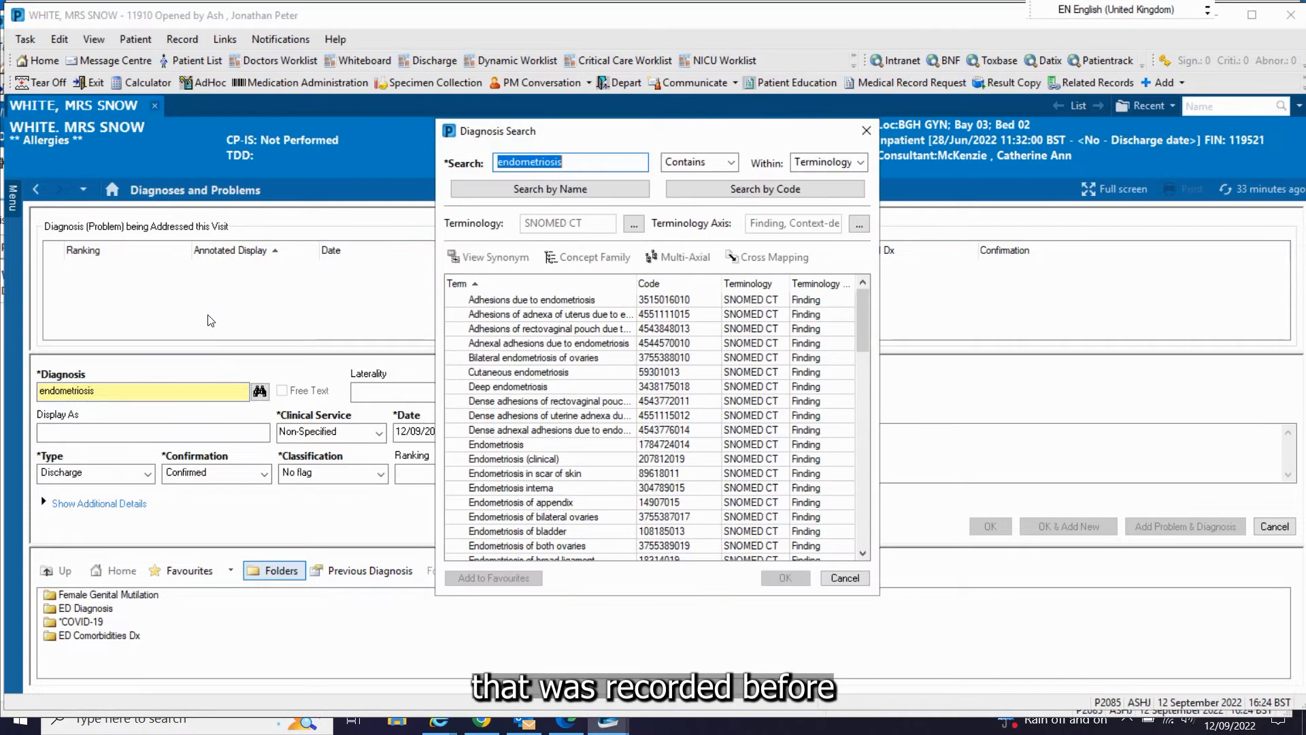
Step: Add the plain Endometriosis term as a diagnosis being addressed this visit and return to the Doctor's View problem list
left_click(477, 444)
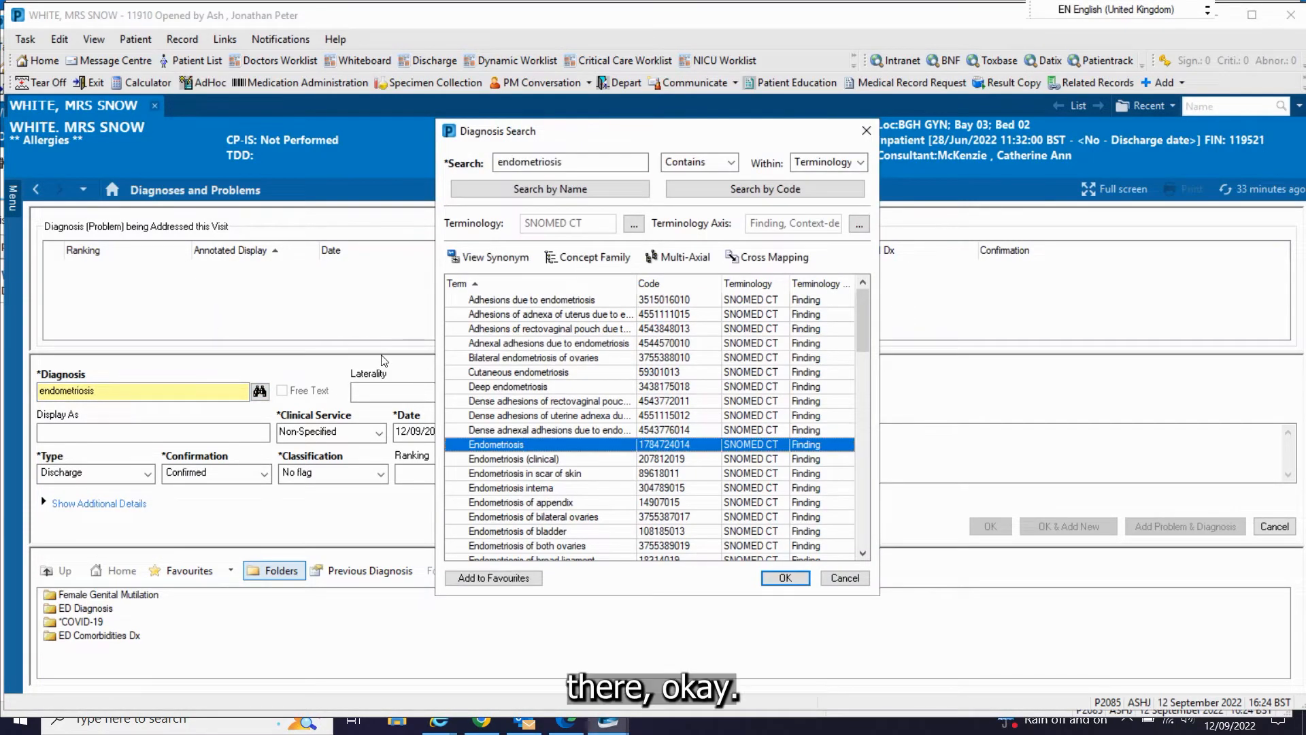
key("Return")
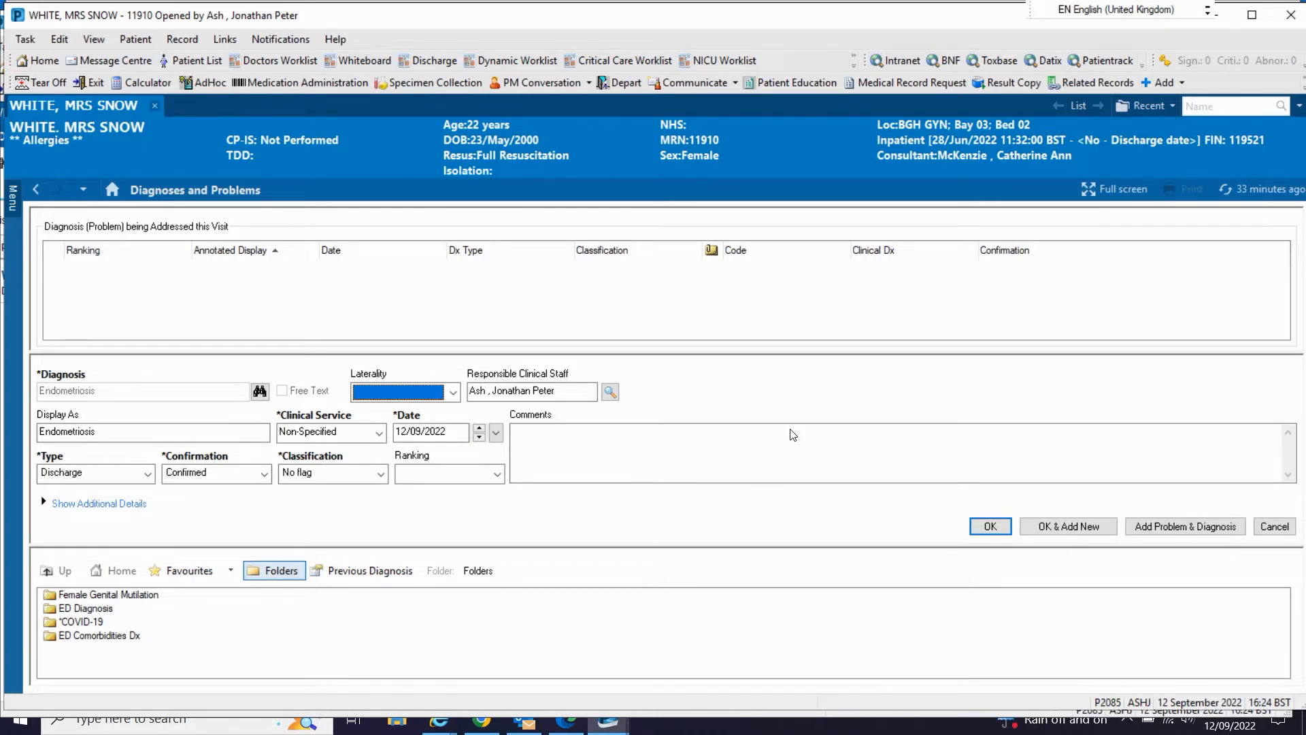
left_click(990, 526)
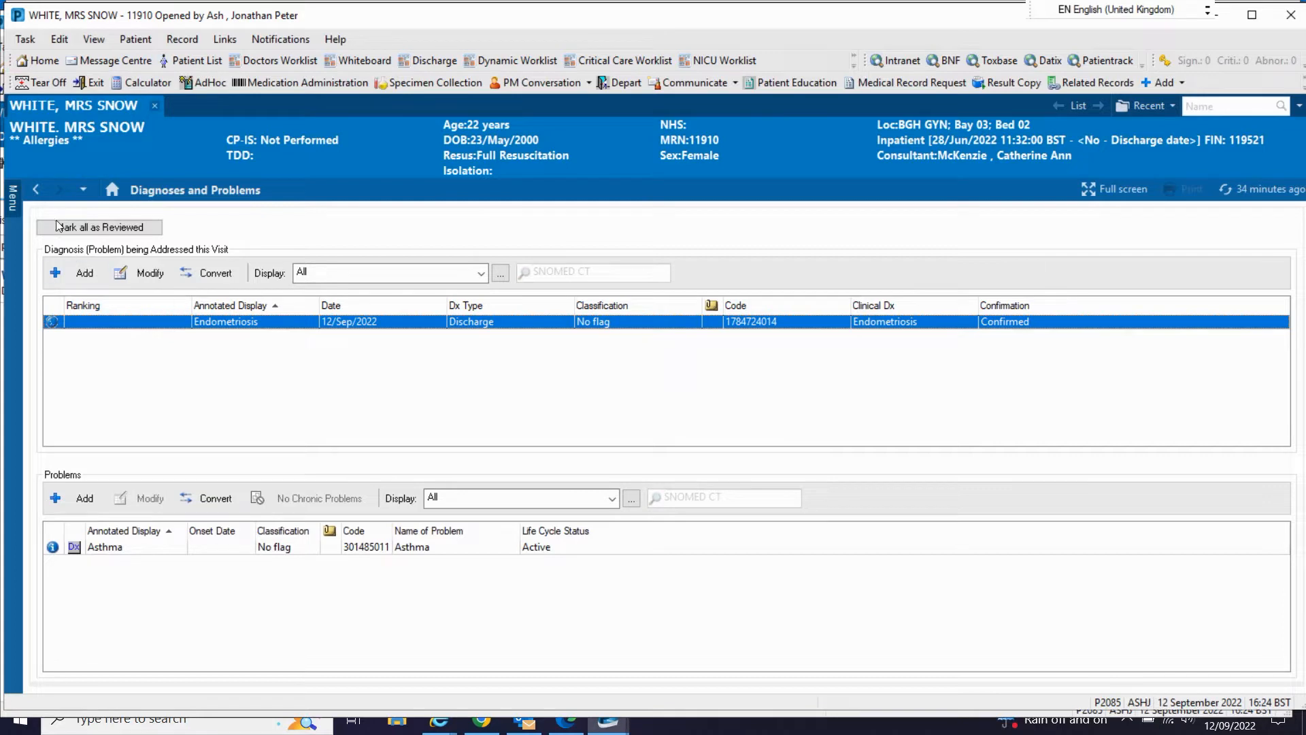
left_click(36, 190)
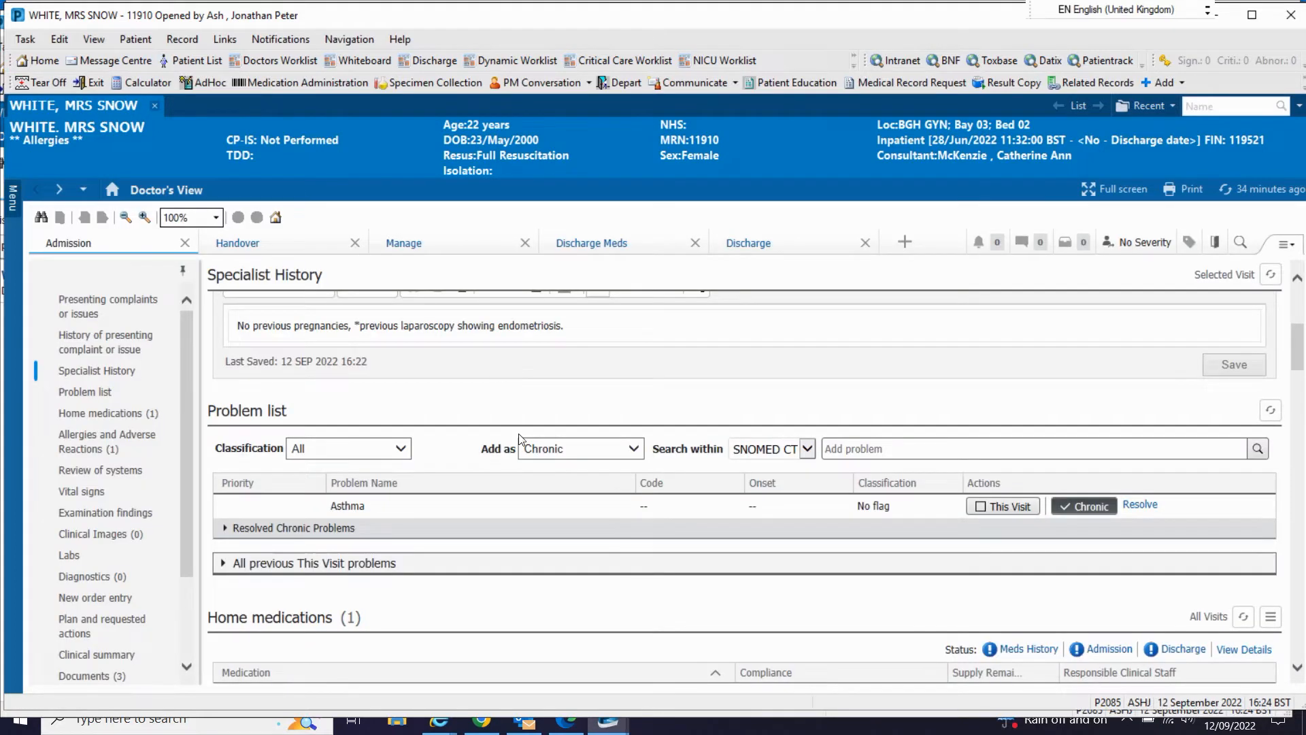
scroll(518, 434, "down", 1)
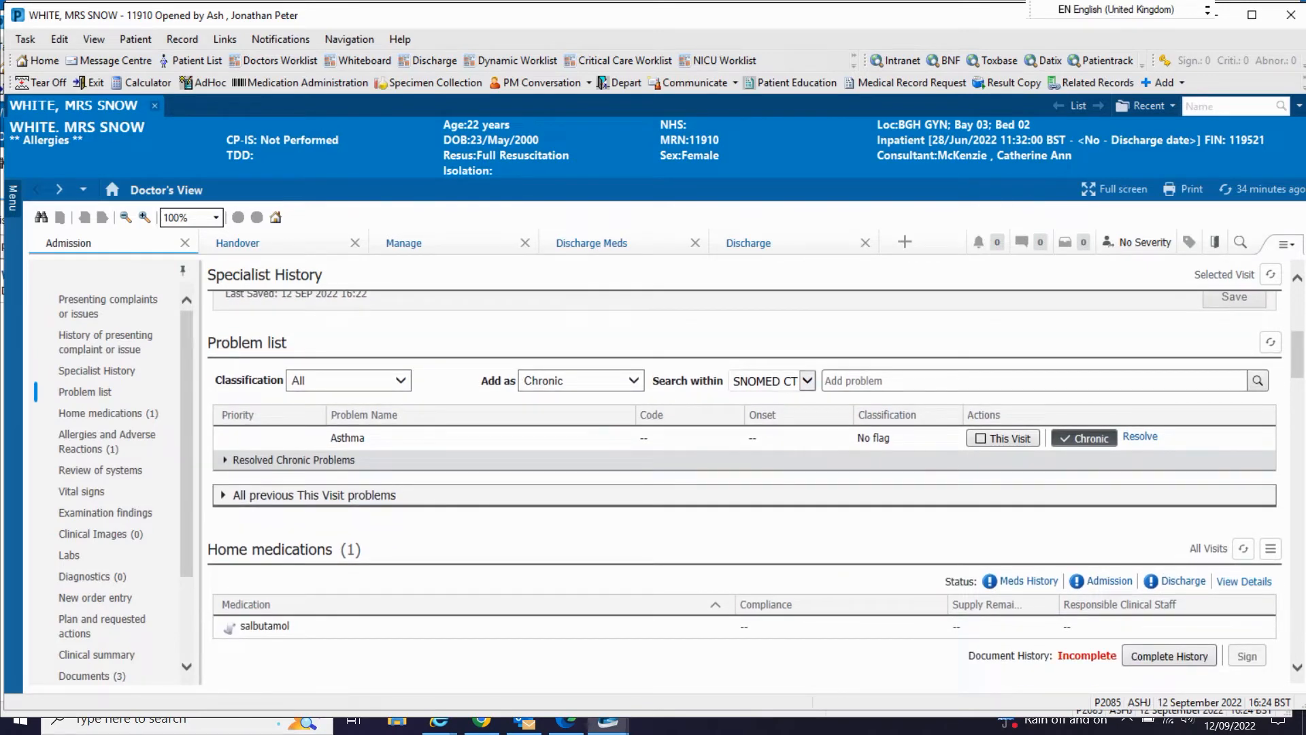
Step: Refresh the whole Doctor's View page to update the problem list with the added diagnosis
left_click(1270, 274)
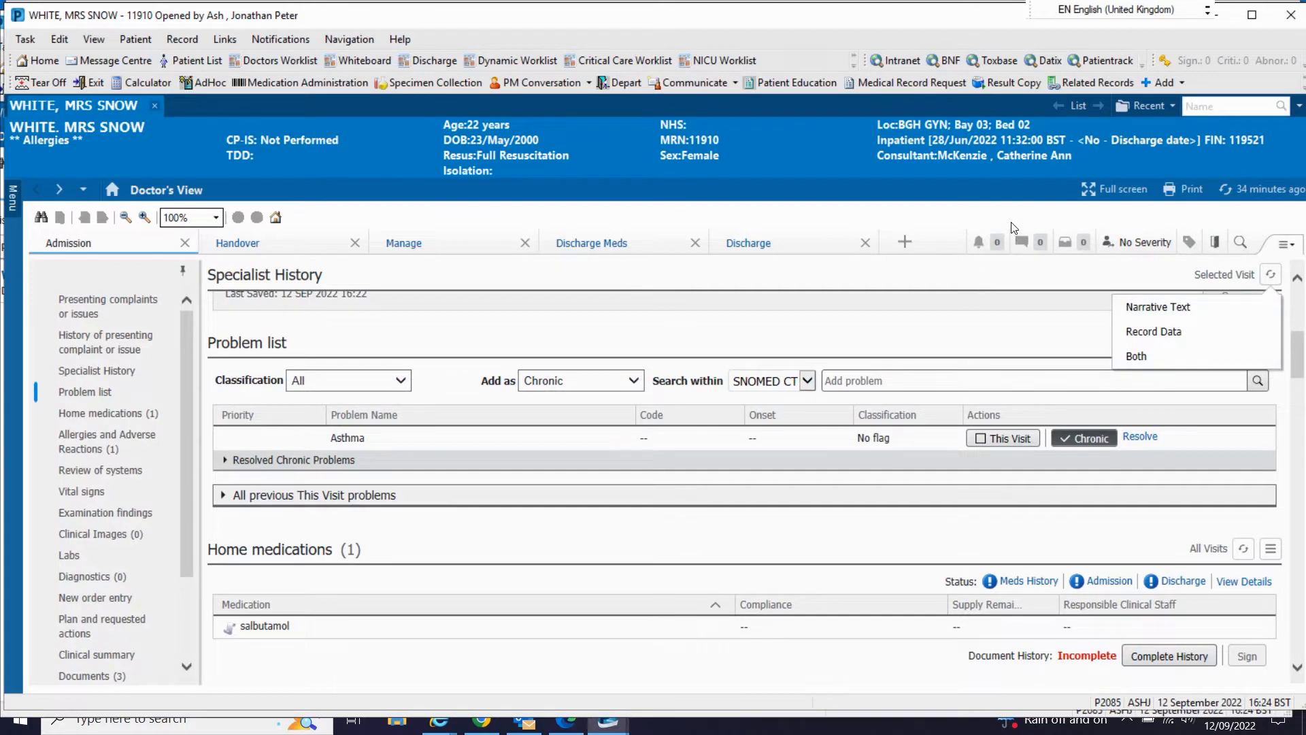
left_click(1270, 274)
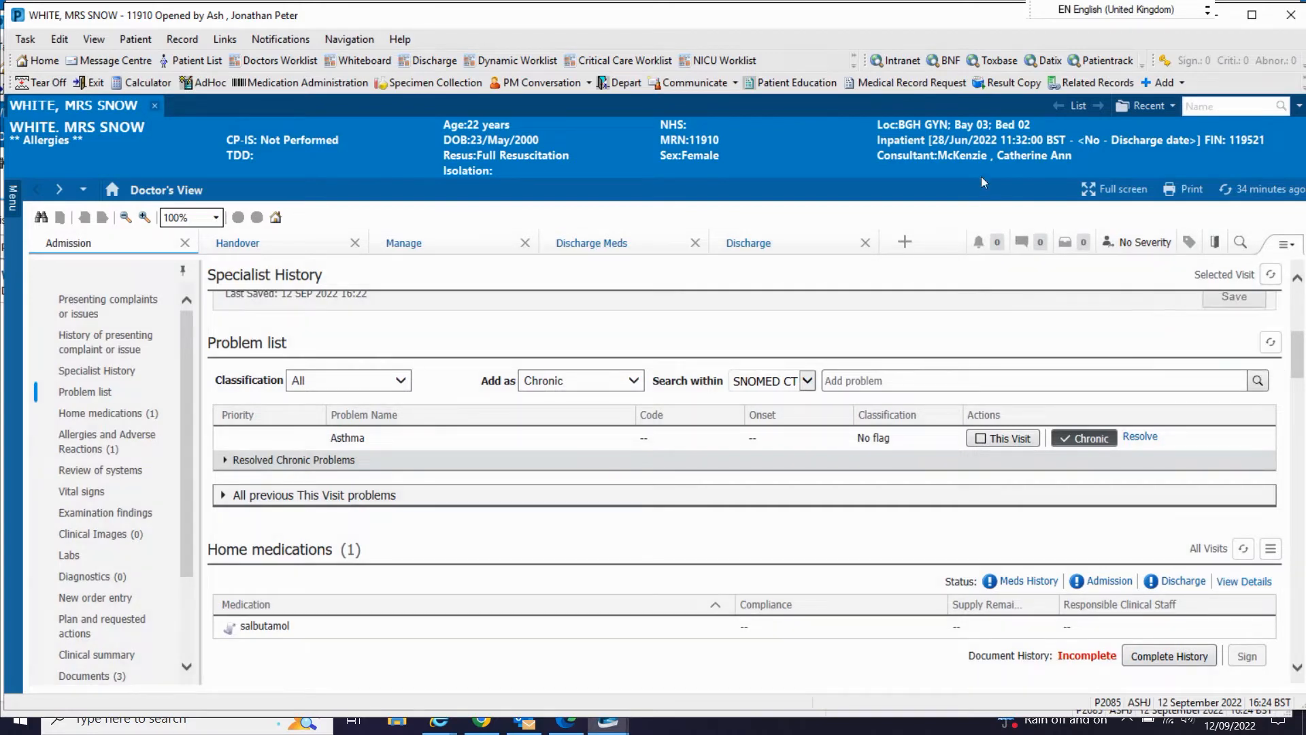
left_click(1225, 188)
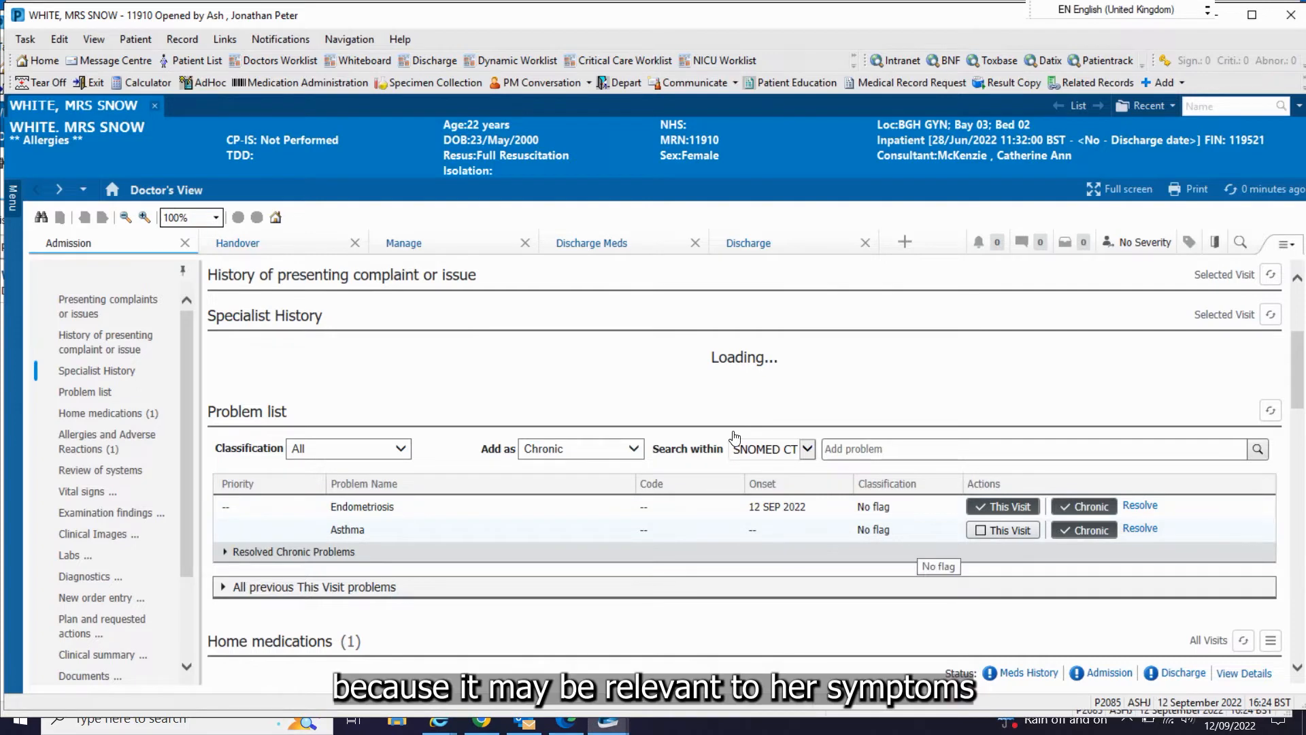
Step: Add Microgynon 30 ED 30 mcg-150 mcg oral tablet, 1 tablet orally once a day (night), to the home medications and document the history
scroll(734, 436, "down", 3)
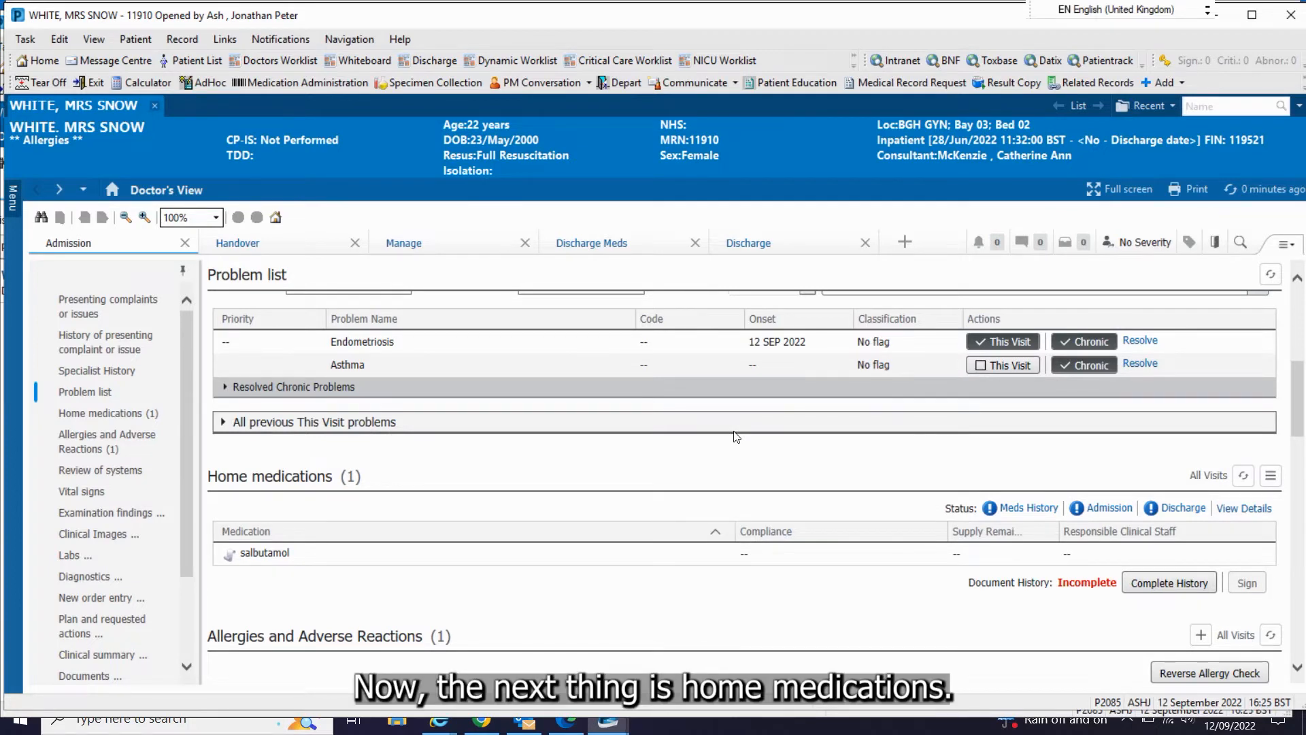
scroll(517, 484, "up", 1)
scroll(517, 484, "up", 2)
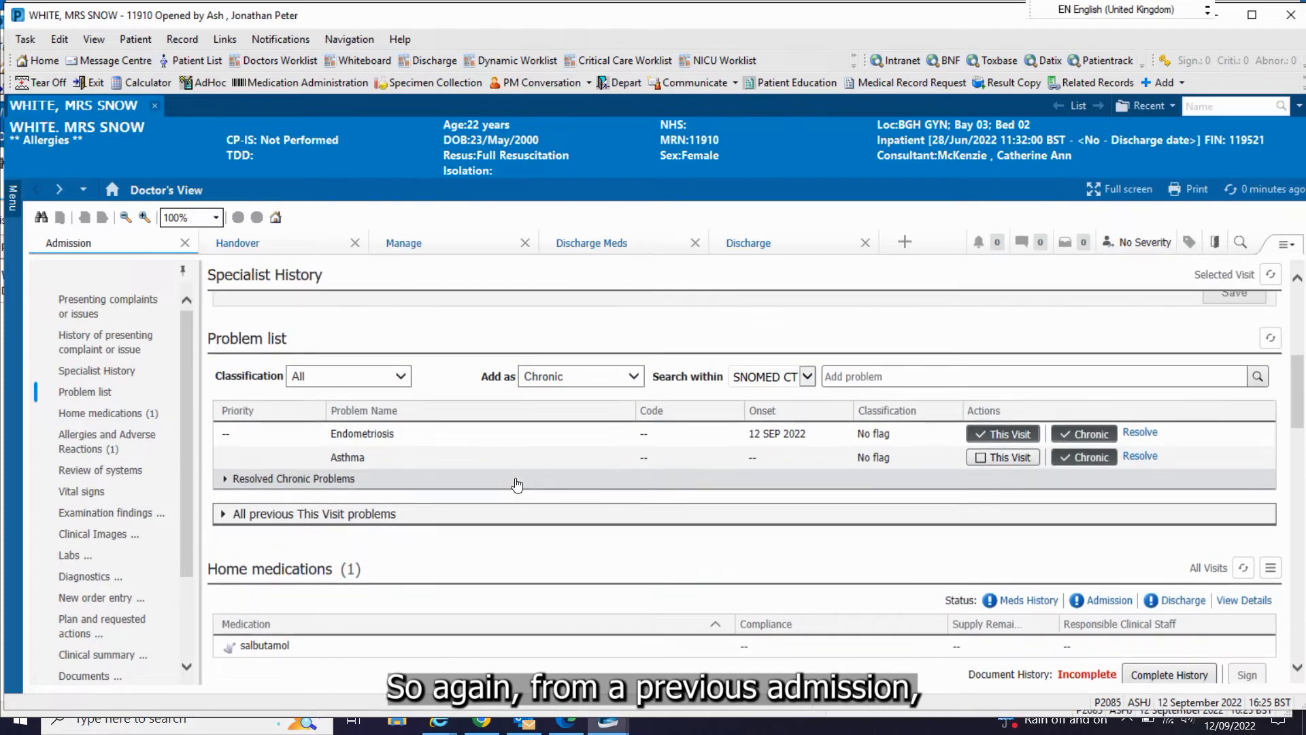
scroll(517, 484, "down", 5)
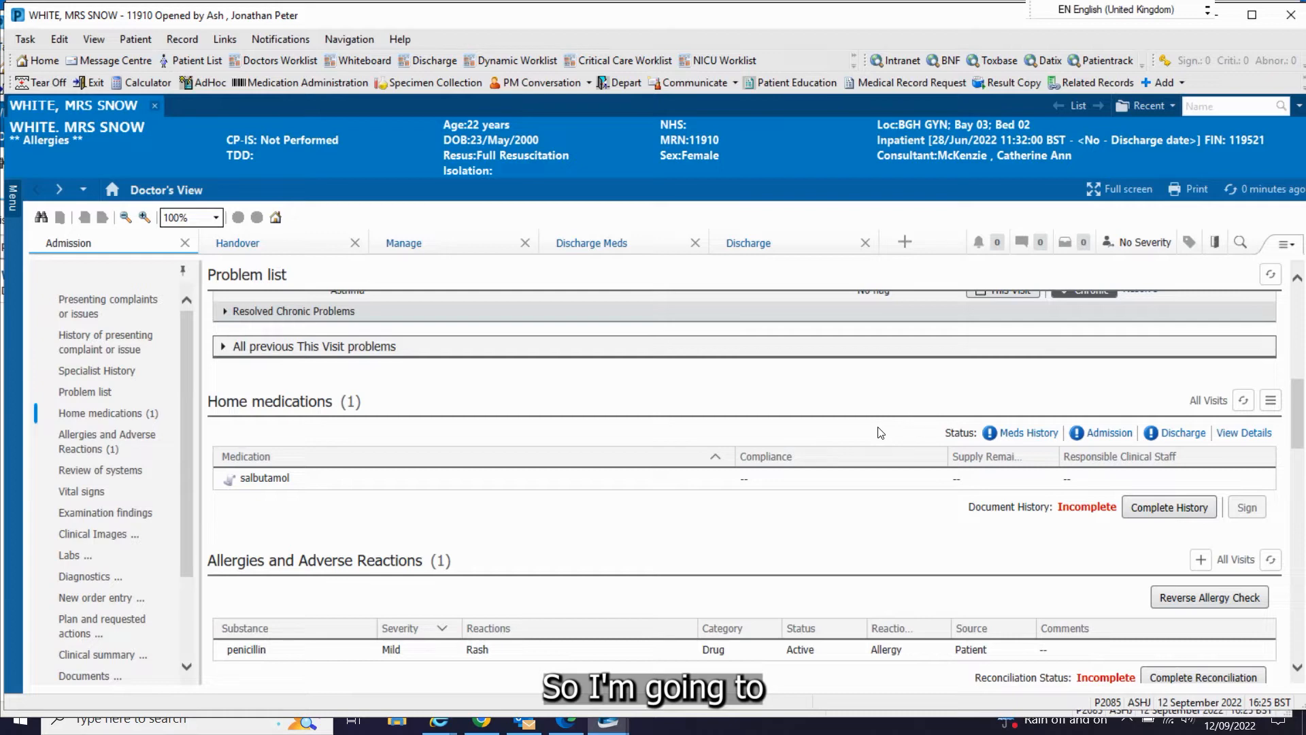
left_click(925, 410)
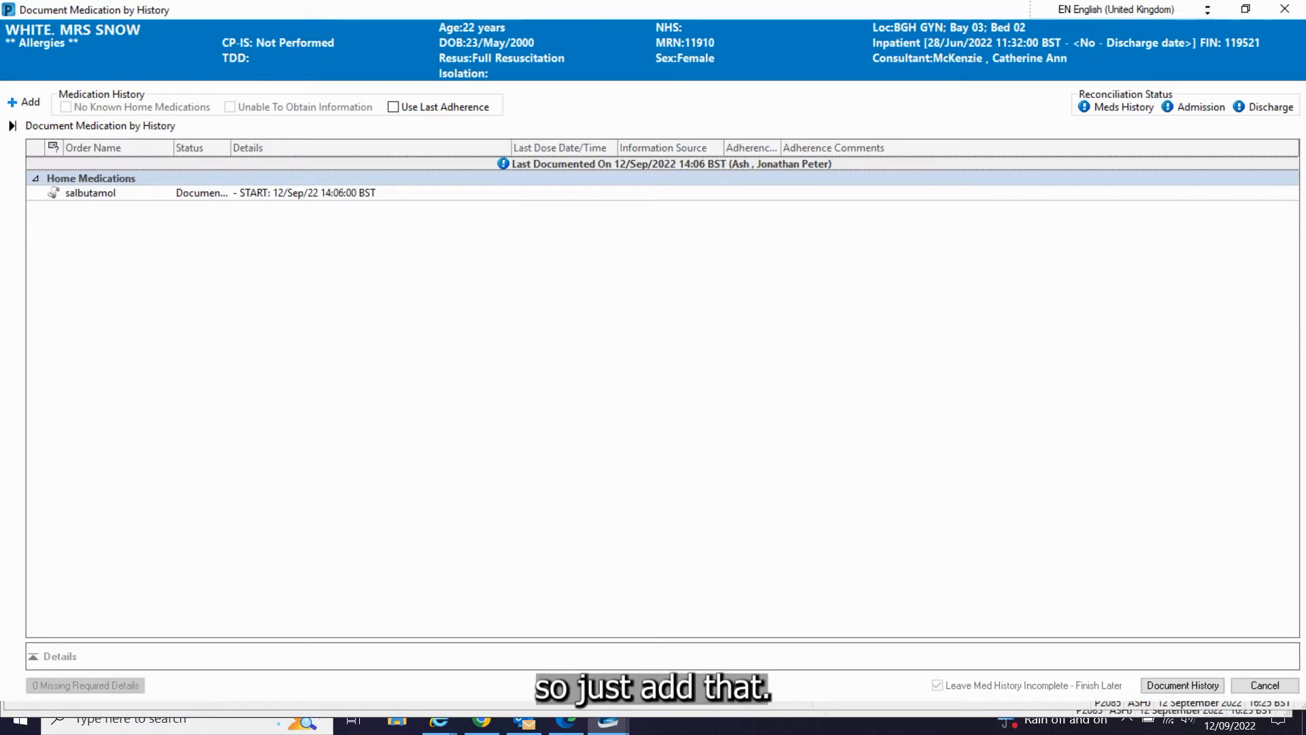
left_click(25, 102)
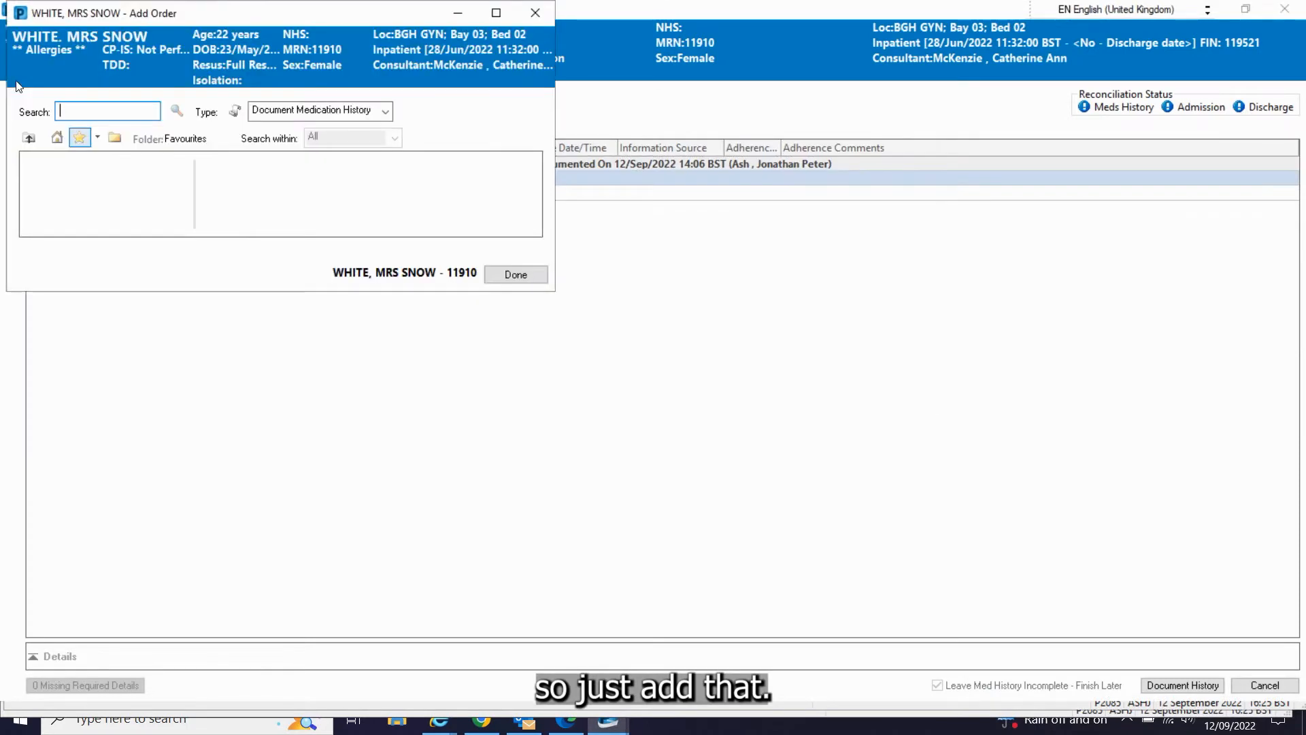
type("micr")
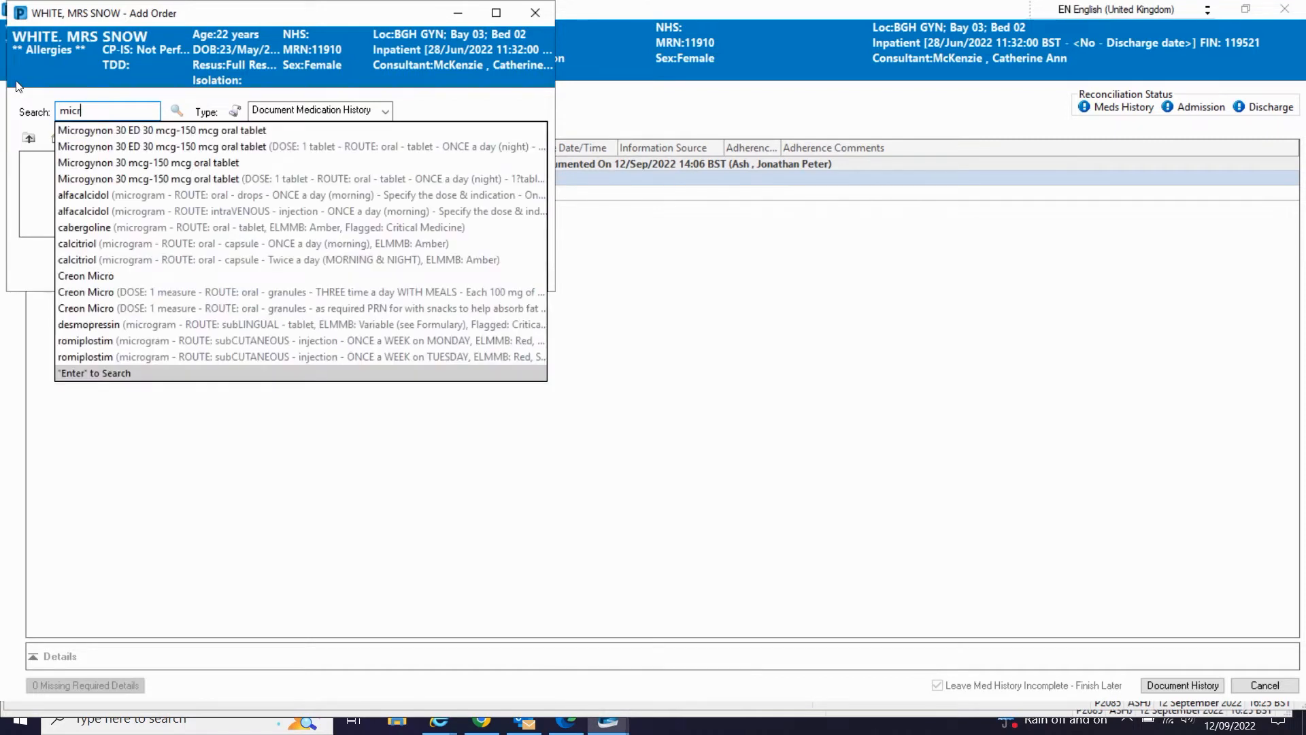
left_click(72, 130)
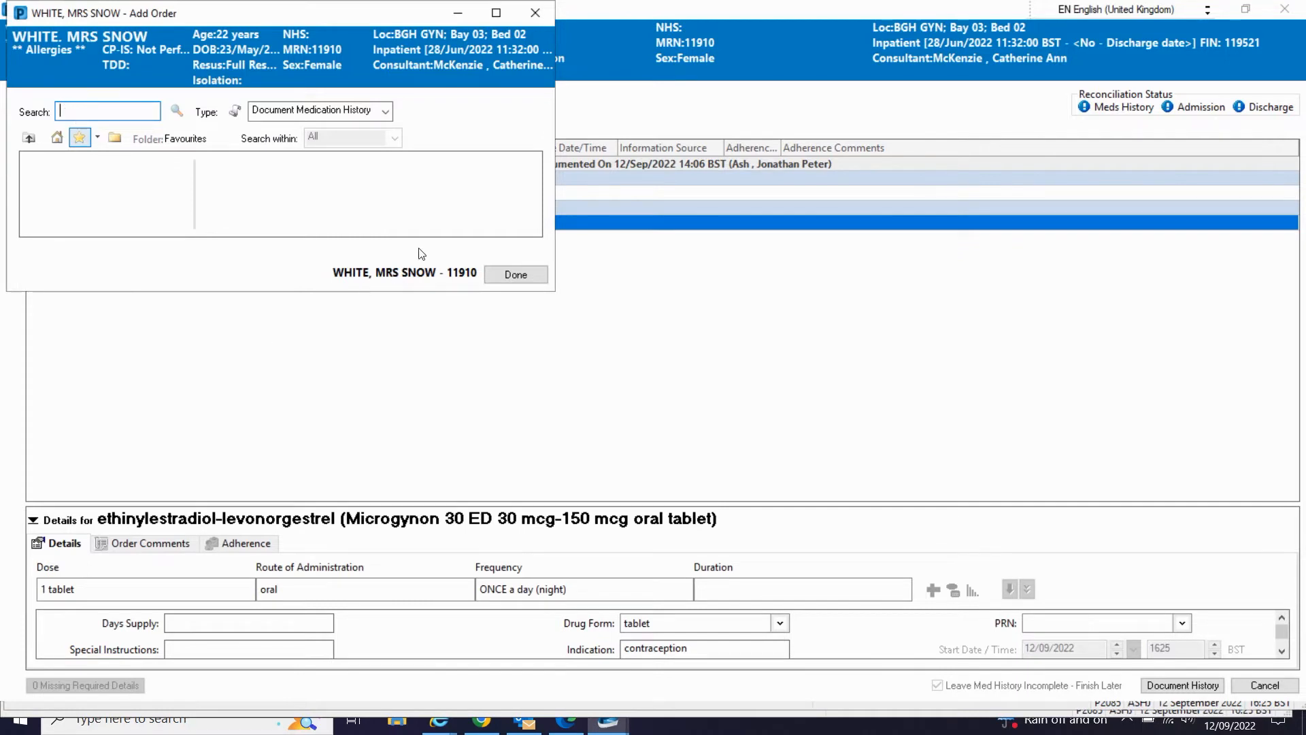
left_click(515, 274)
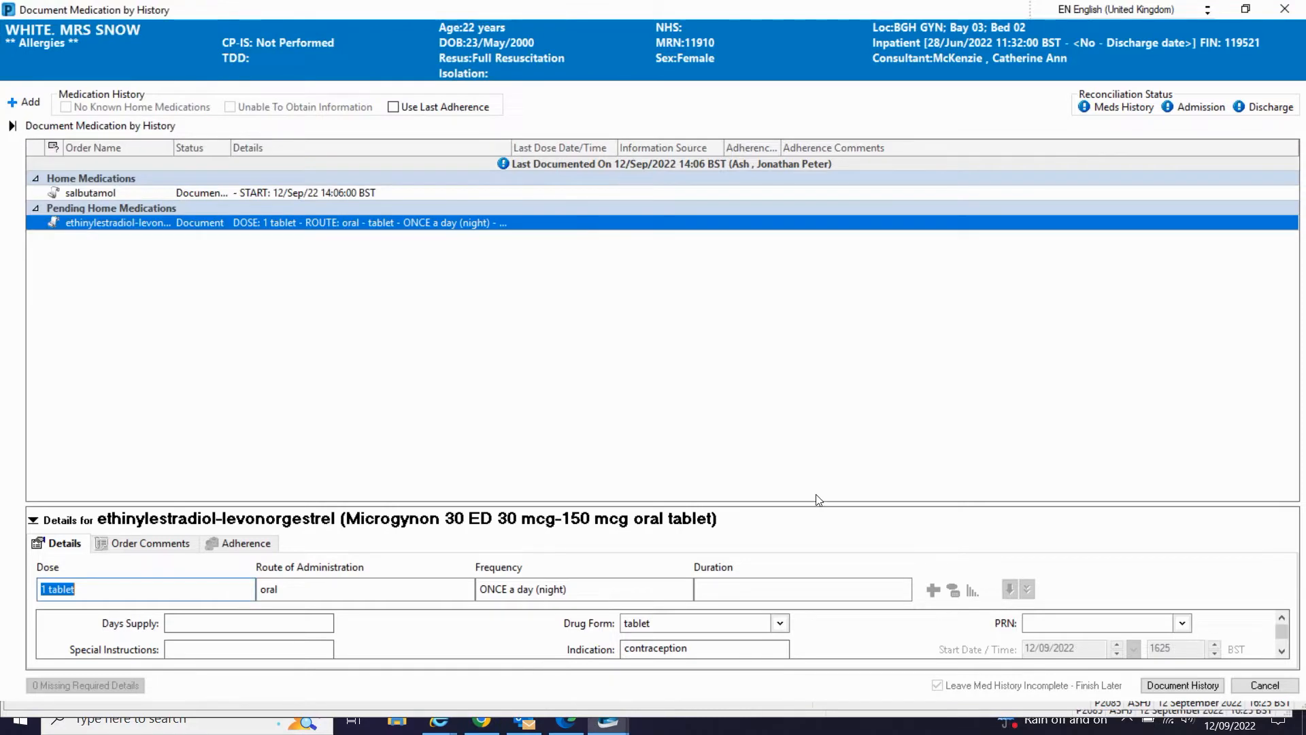
left_click(1182, 685)
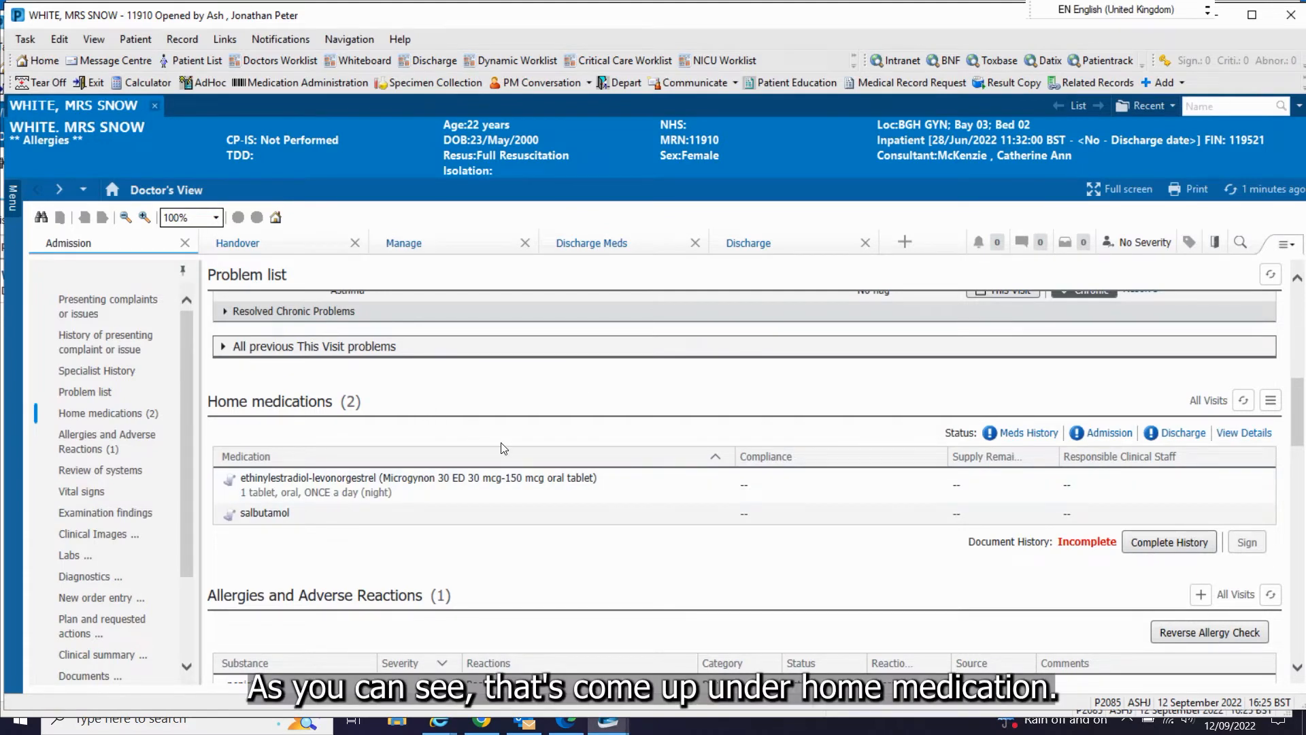
Step: Insert the .PENormal autotext into the empty Review of systems entry
scroll(503, 448, "down", 3)
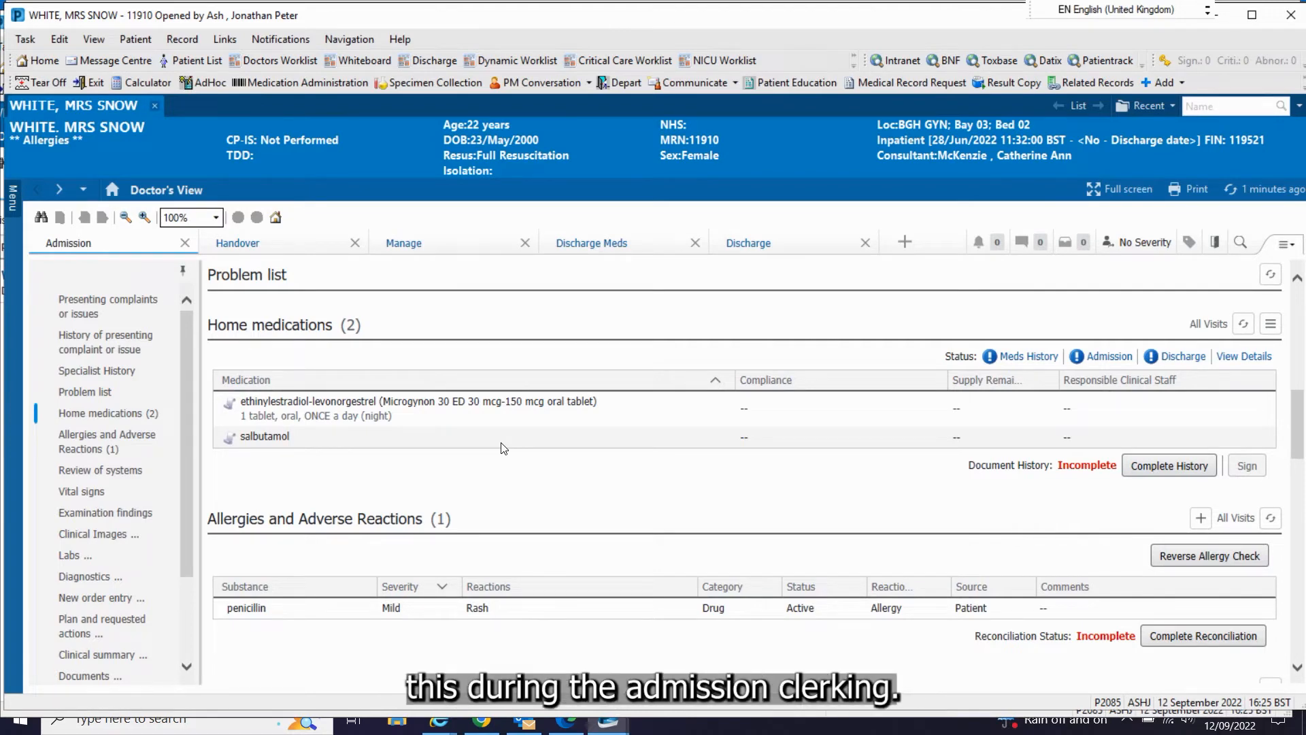
scroll(518, 395, "down", 1)
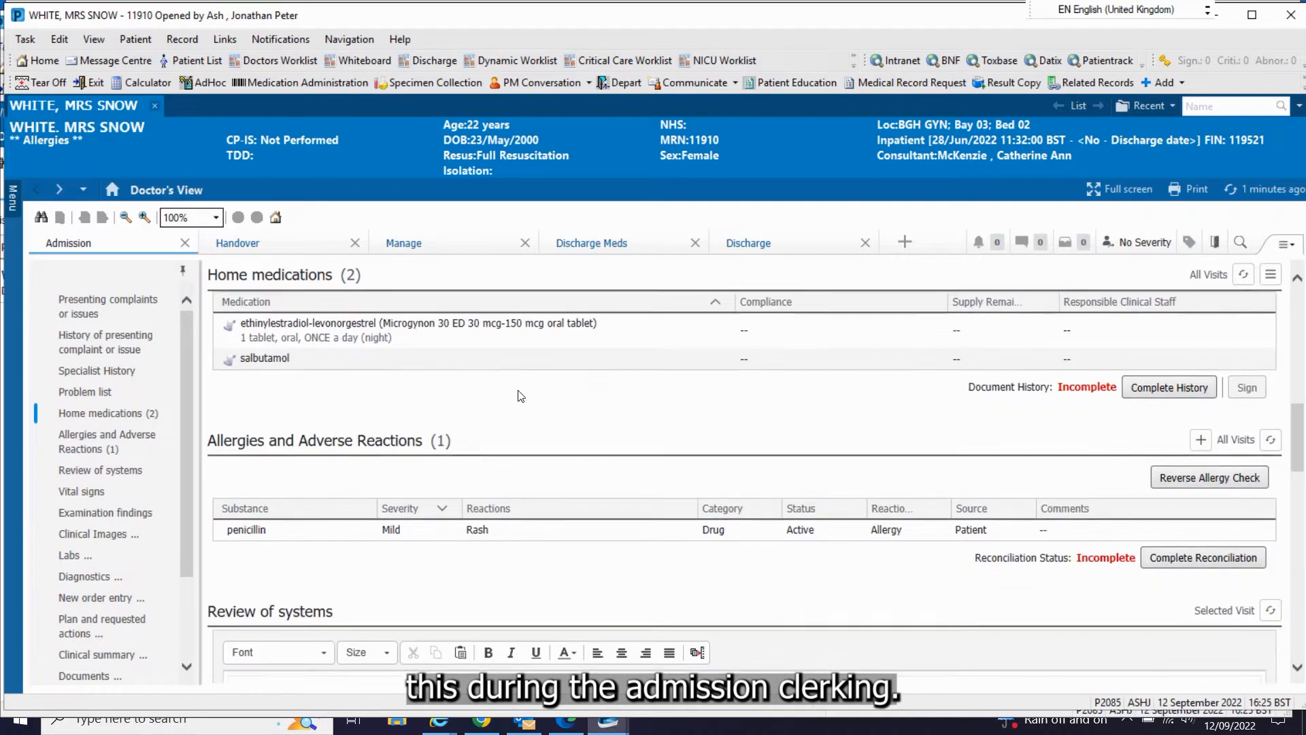
scroll(521, 396, "down", 1)
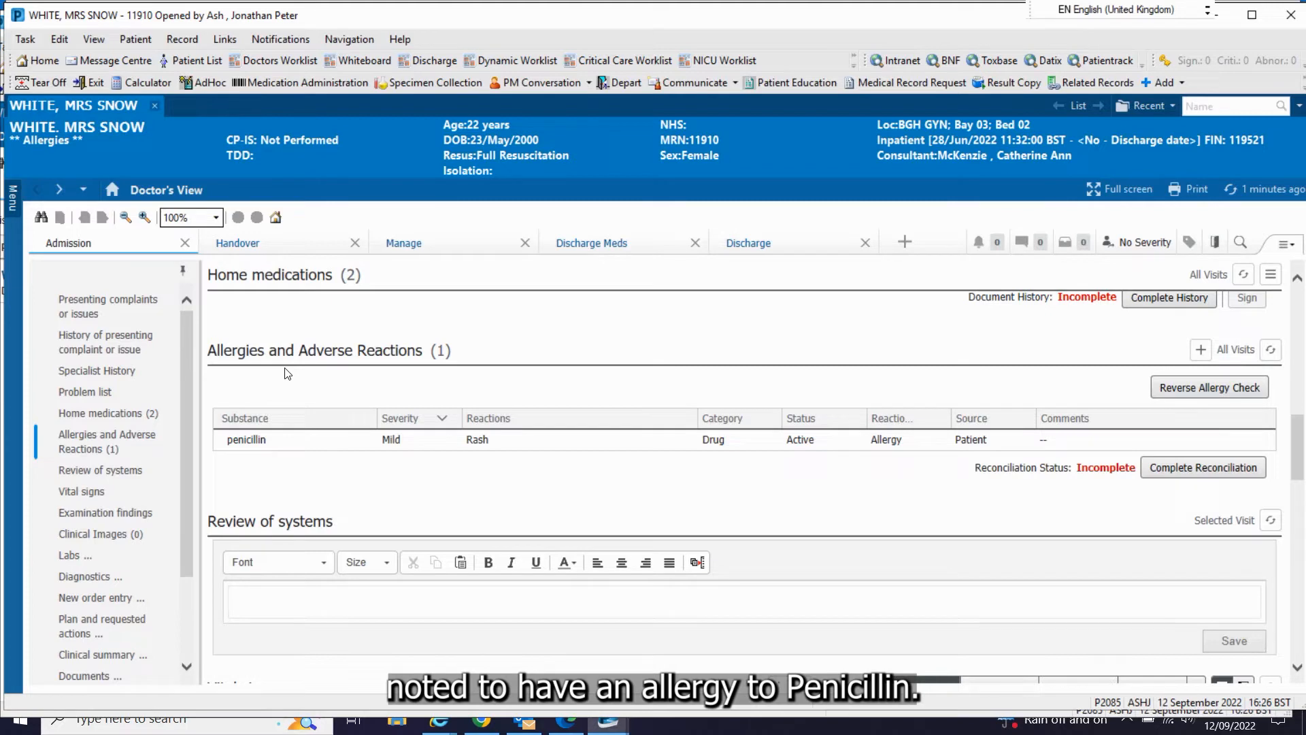
scroll(446, 379, "down", 1)
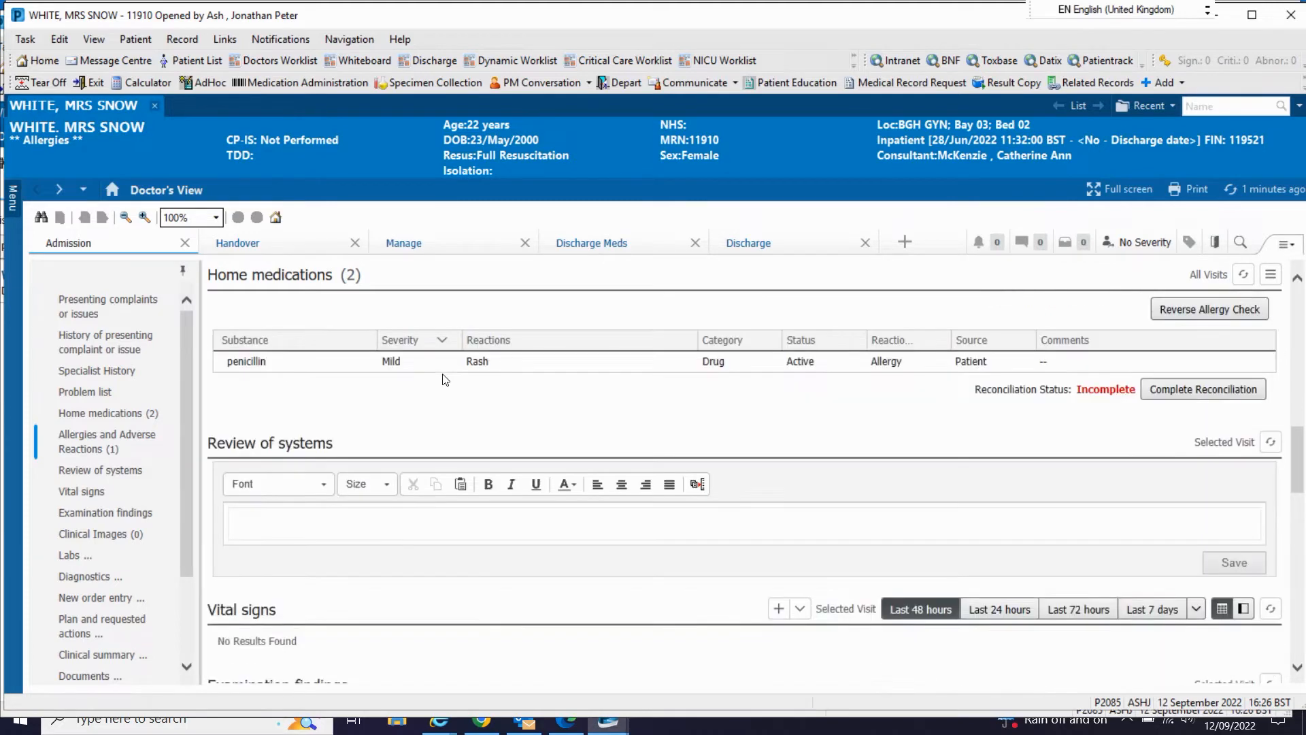
scroll(445, 379, "down", 1)
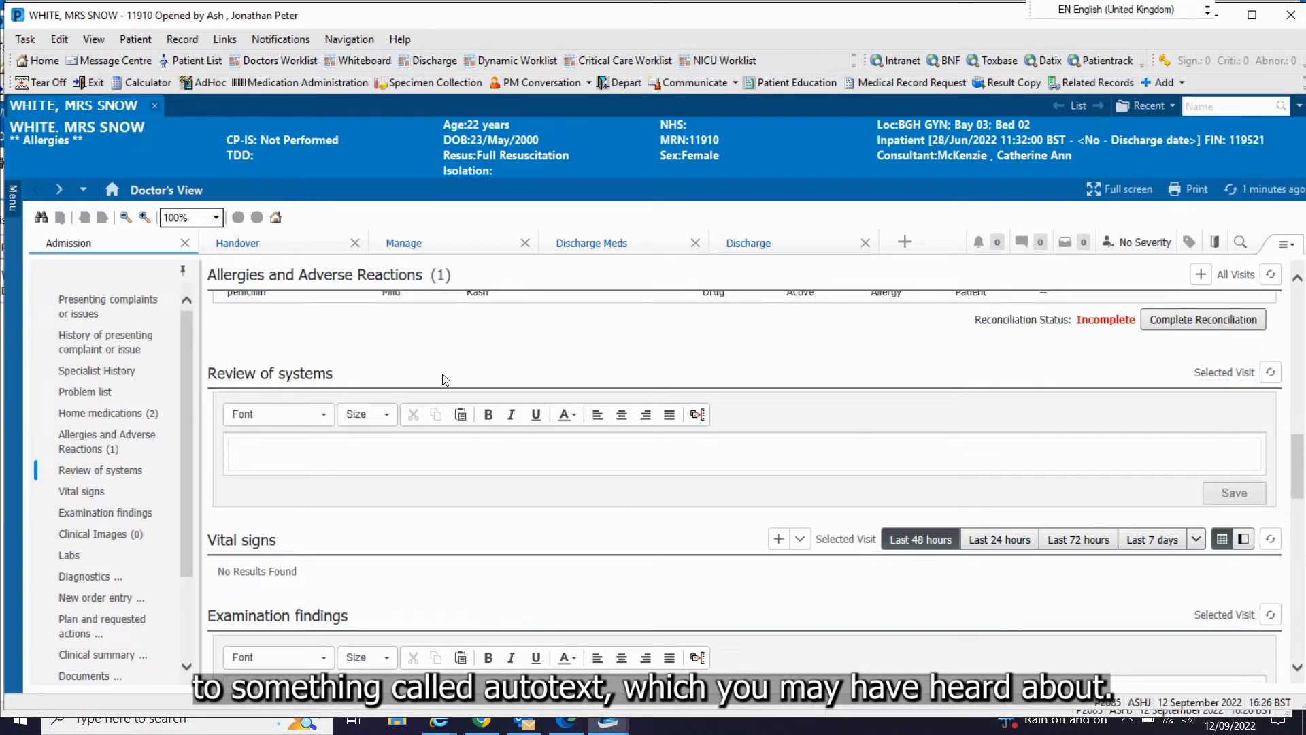
left_click(449, 370)
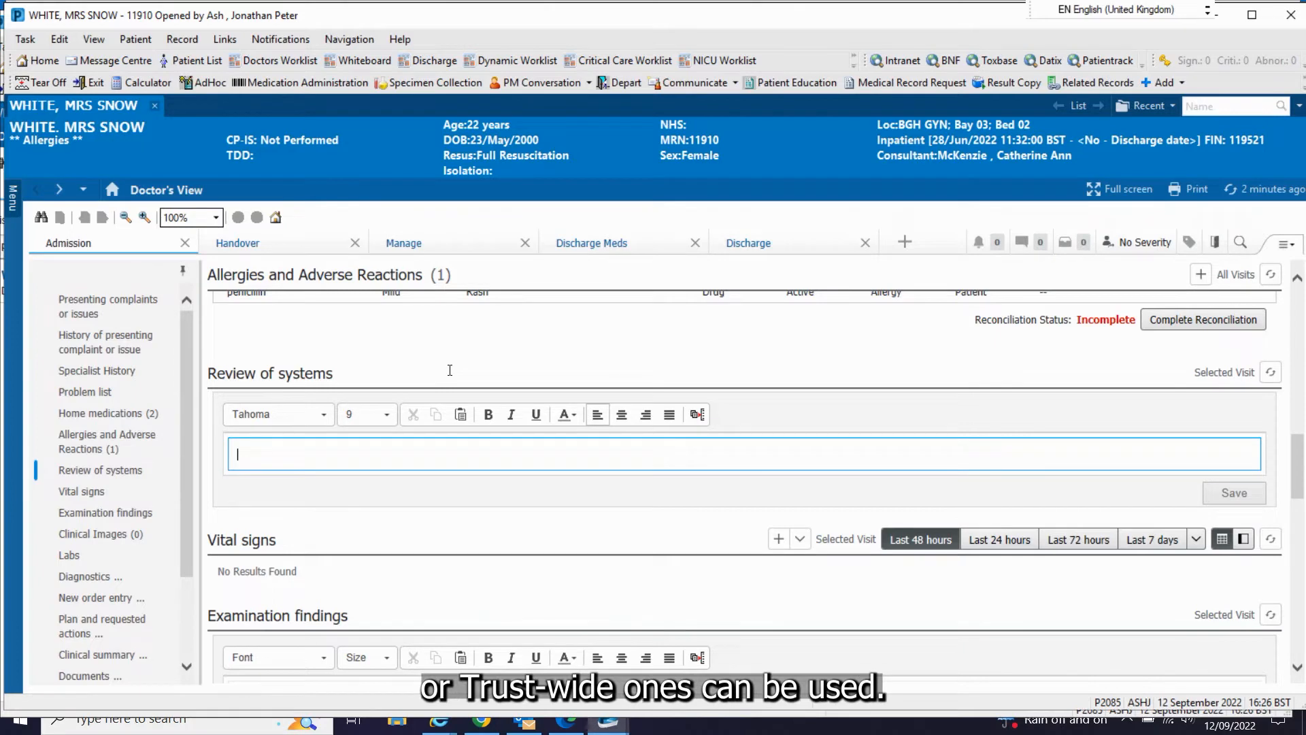
type(".")
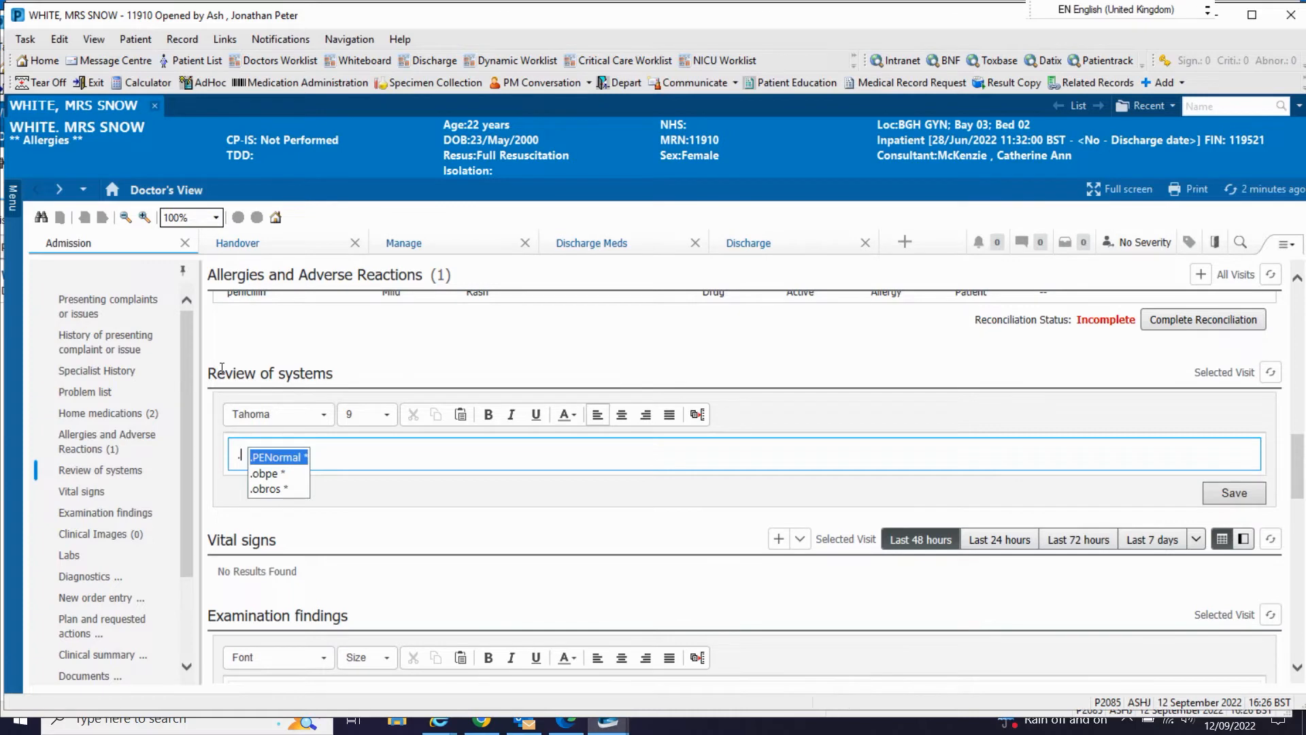
key("Return")
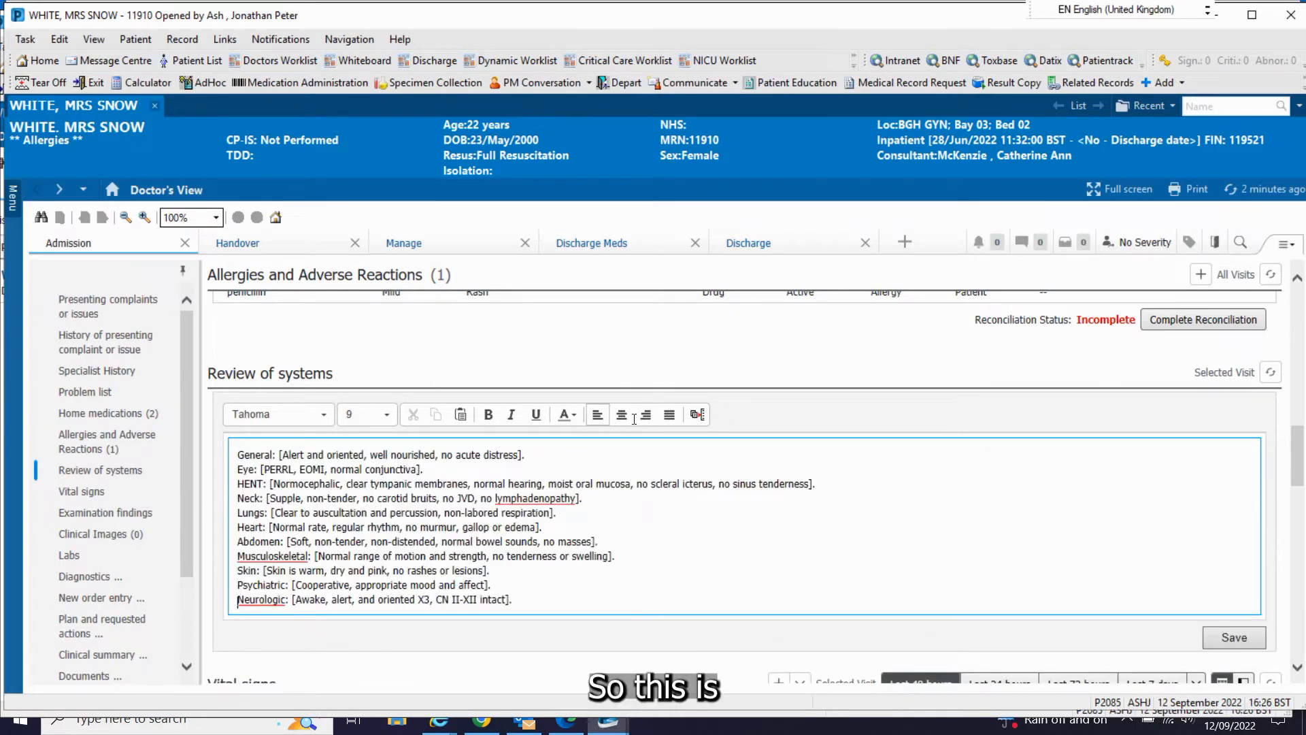
Step: Remove the whole Abdomen line from the Review of systems text and save the entry
scroll(722, 446, "down", 1)
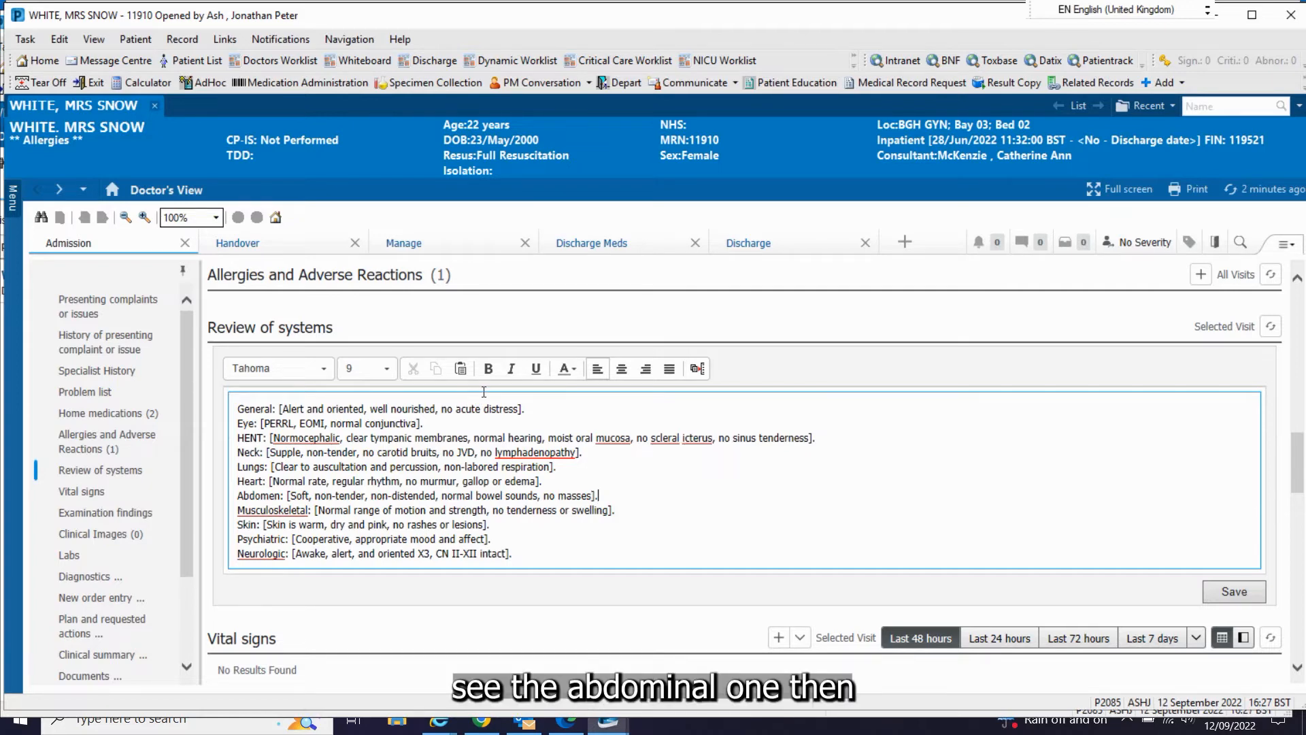
key("BackSpace")
key("BackSpace")
key("BackSpace")
key("BackSpace")
key("BackSpace")
key("BackSpace")
key("BackSpace")
key("BackSpace")
key("BackSpace")
key("BackSpace")
key("BackSpace")
key("BackSpace")
key("BackSpace")
key("BackSpace")
key("BackSpace")
key("BackSpace")
key("BackSpace")
key("BackSpace")
key("BackSpace")
key("BackSpace")
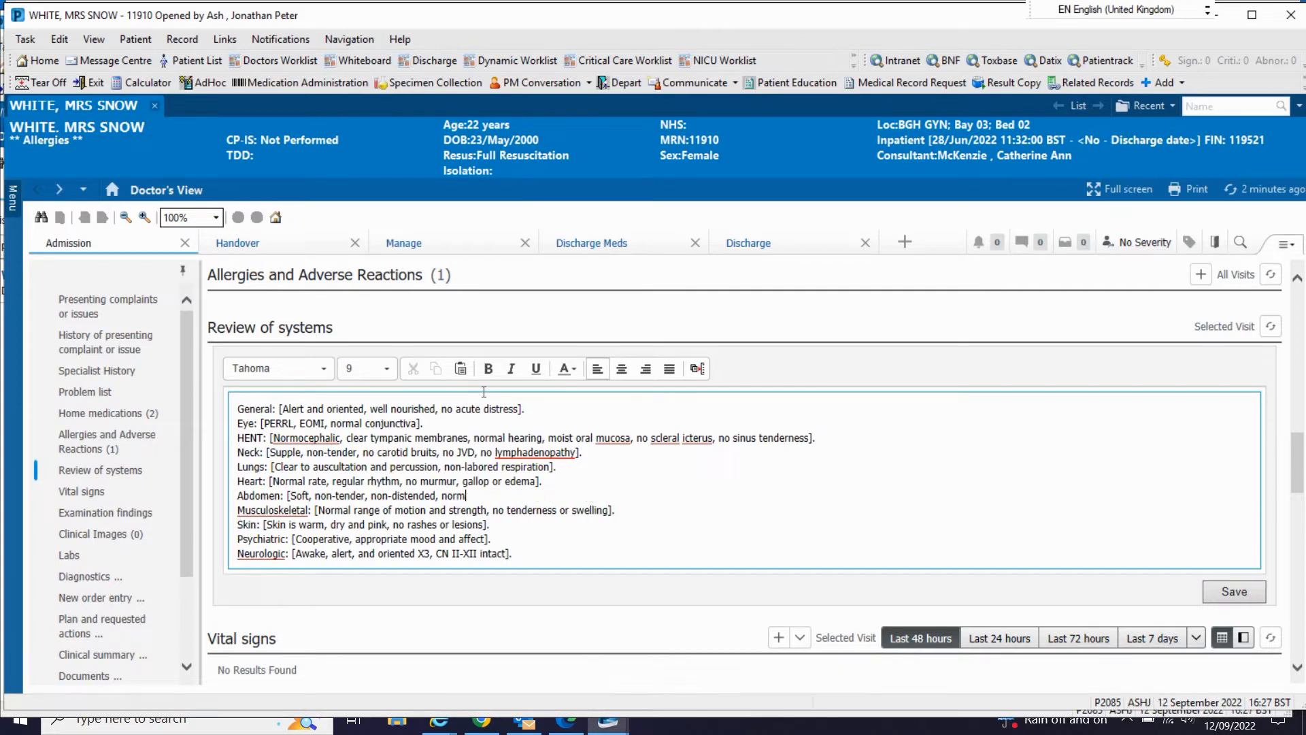
key("BackSpace")
key("BackSpace")
key("BackSpace")
key("BackSpace")
key("BackSpace")
key("BackSpace")
key("BackSpace")
key("BackSpace")
key("BackSpace")
key("BackSpace")
key("BackSpace")
key("BackSpace")
key("BackSpace")
key("BackSpace")
key("BackSpace")
key("BackSpace")
key("BackSpace")
key("BackSpace")
key("BackSpace")
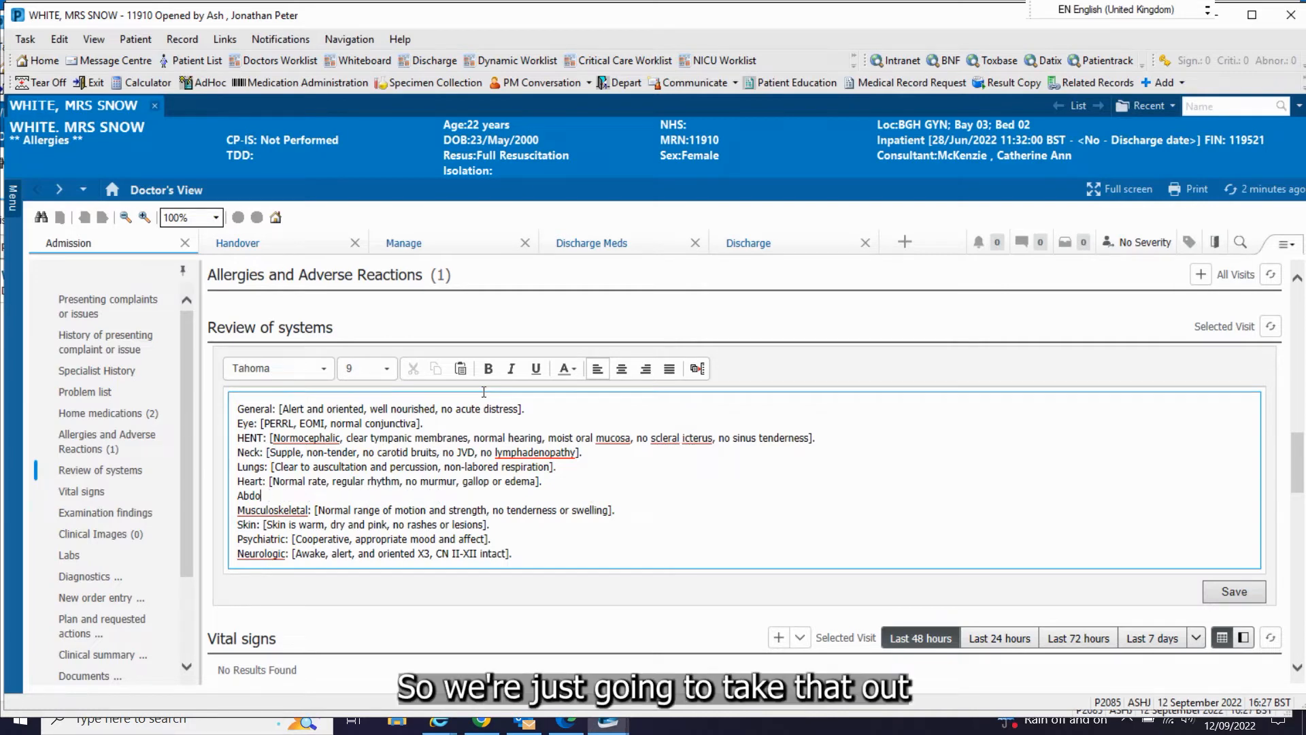
key("BackSpace")
key("BackSpace")
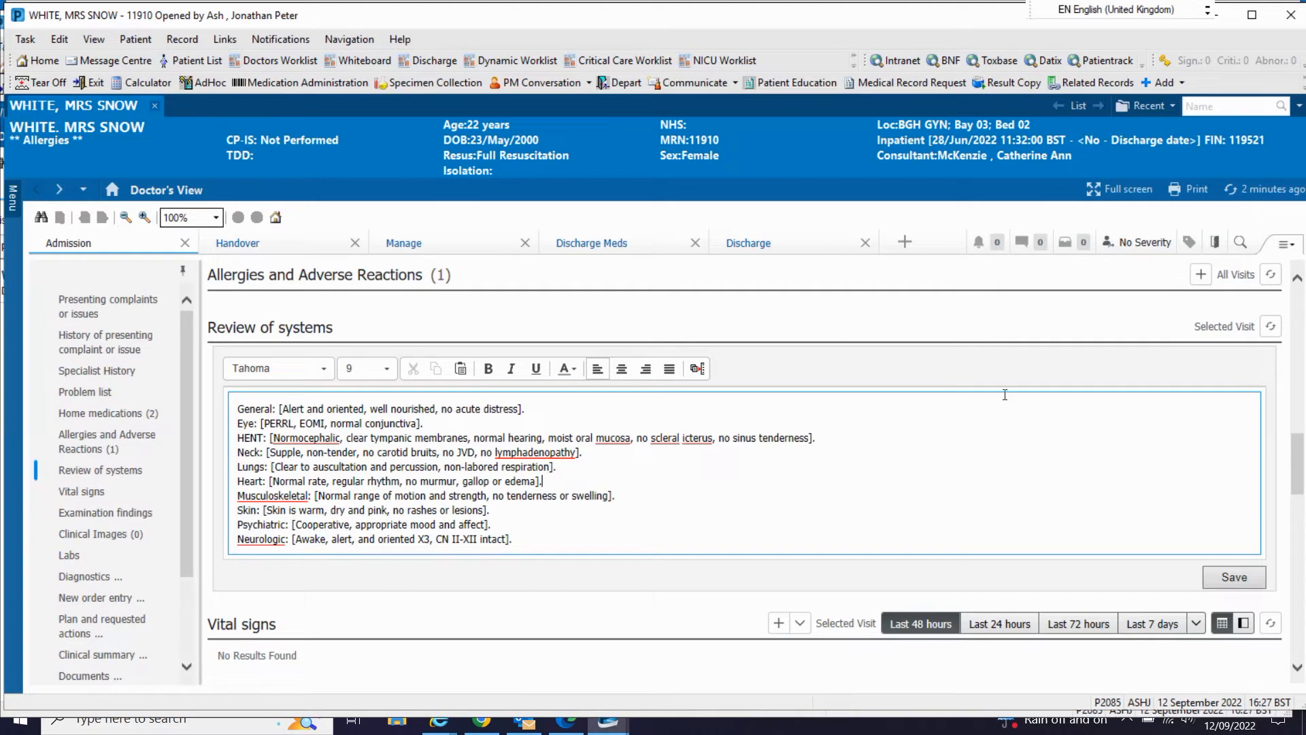
left_click(1234, 577)
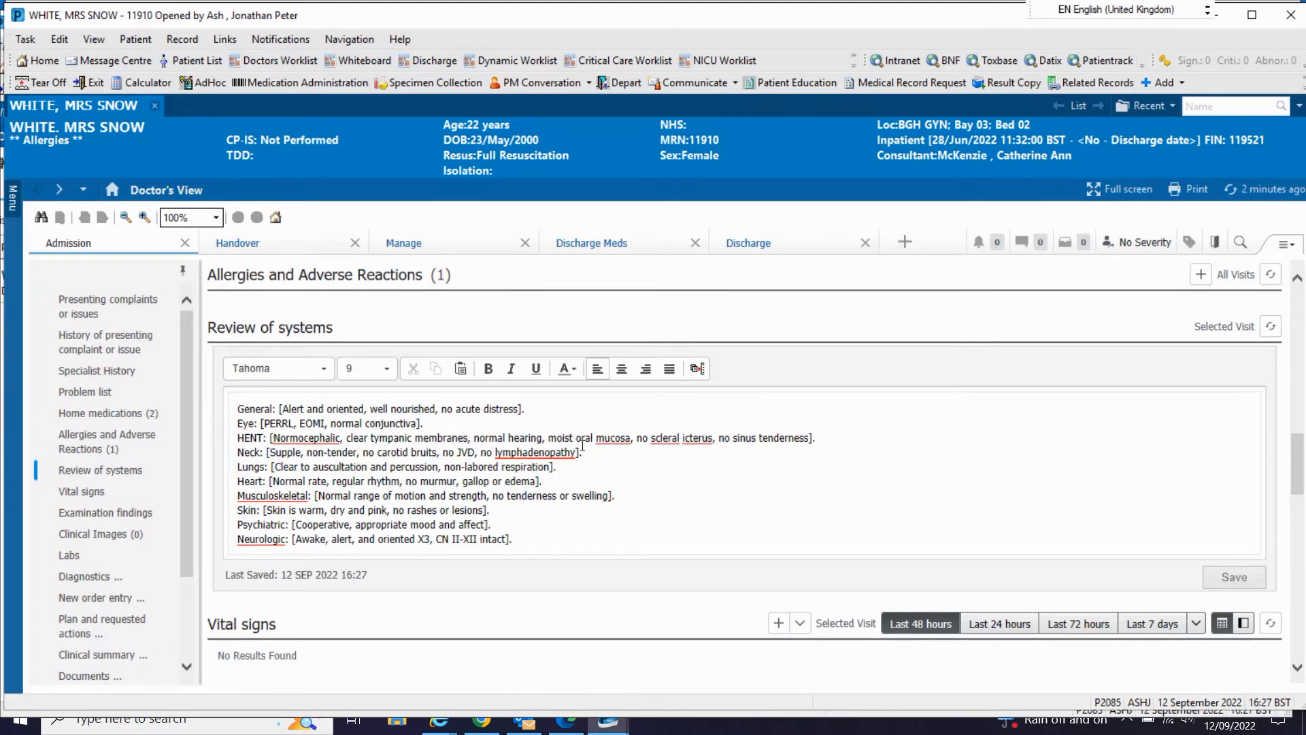
Step: Enter "Normal BMI, acute left sided pelvic pain. Normal speculum." as the Examination findings and save the entry
scroll(583, 445, "down", 3)
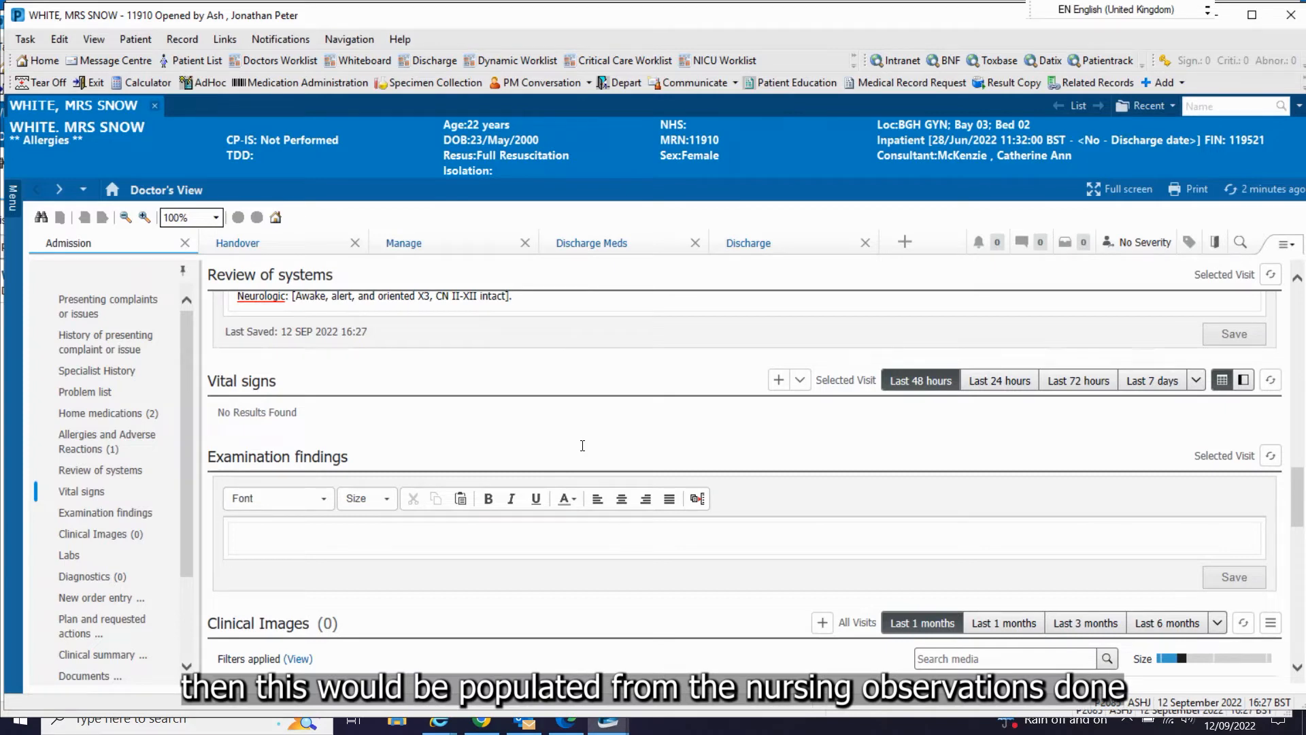
scroll(661, 357, "down", 2)
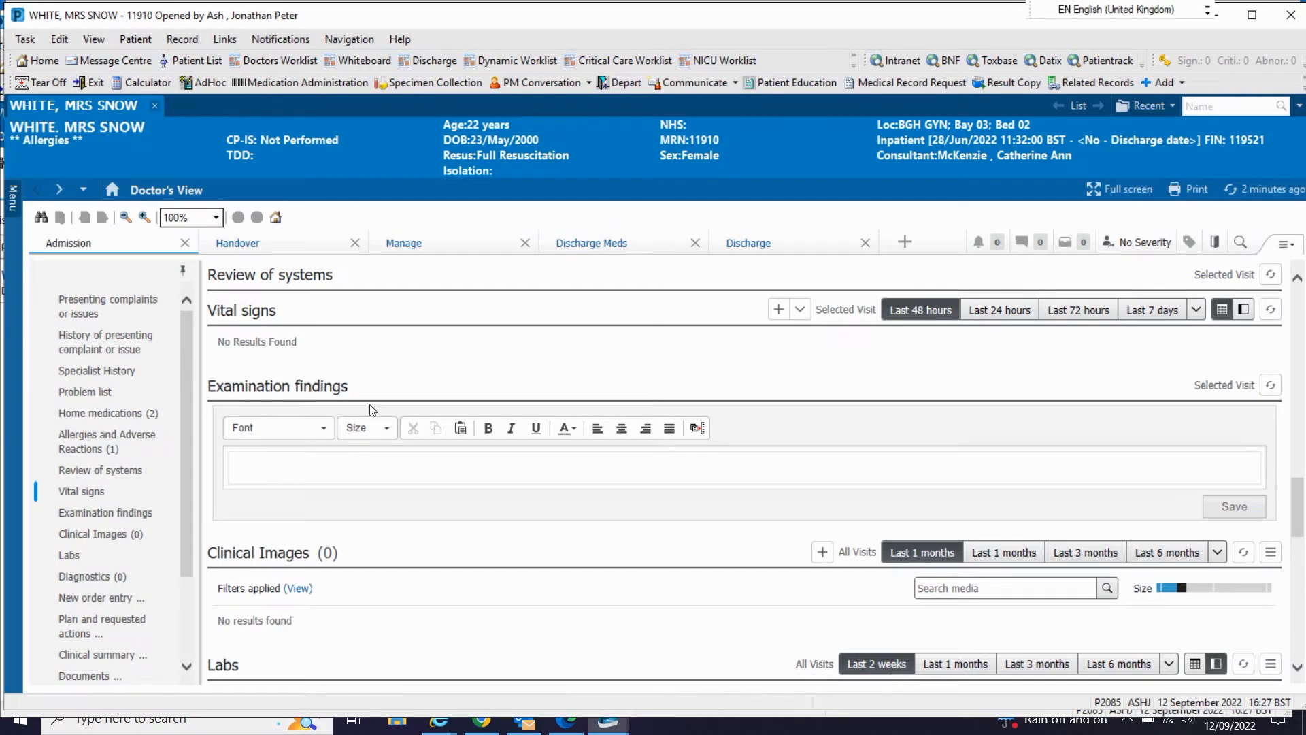
left_click(346, 370)
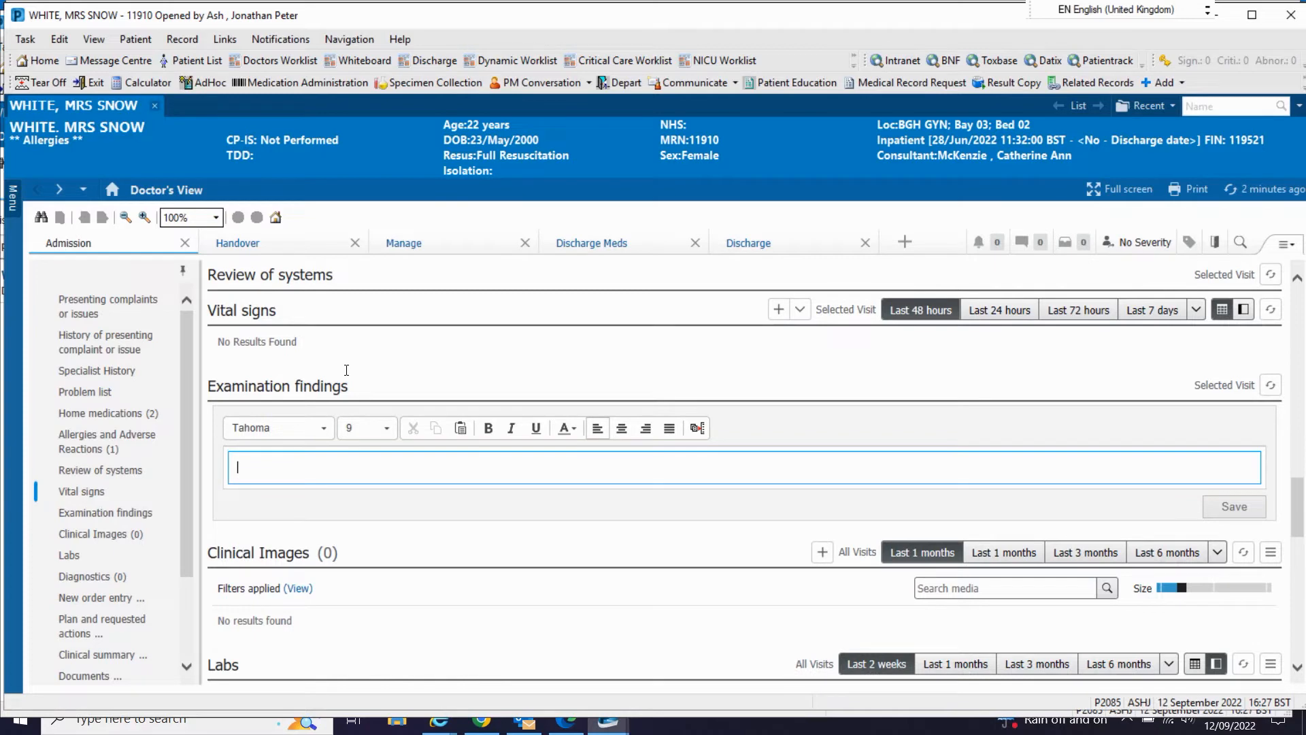
type("No")
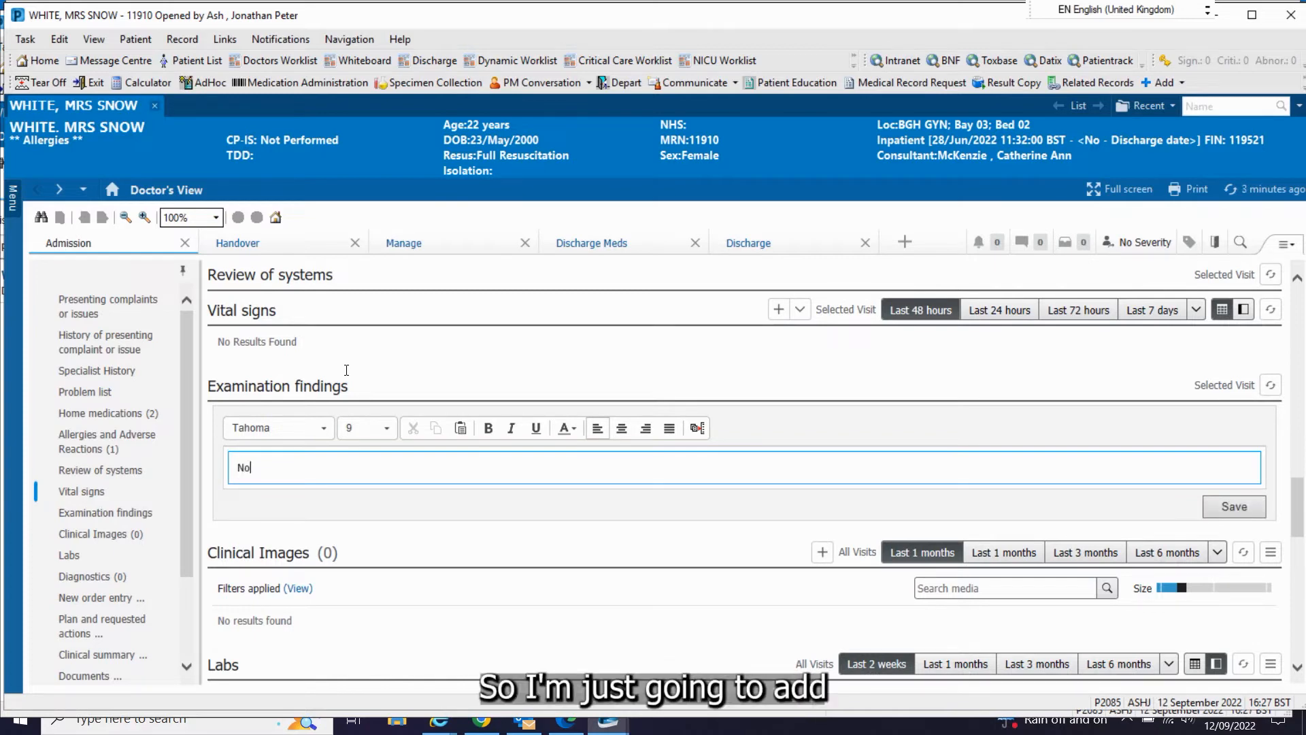
type("rmal B")
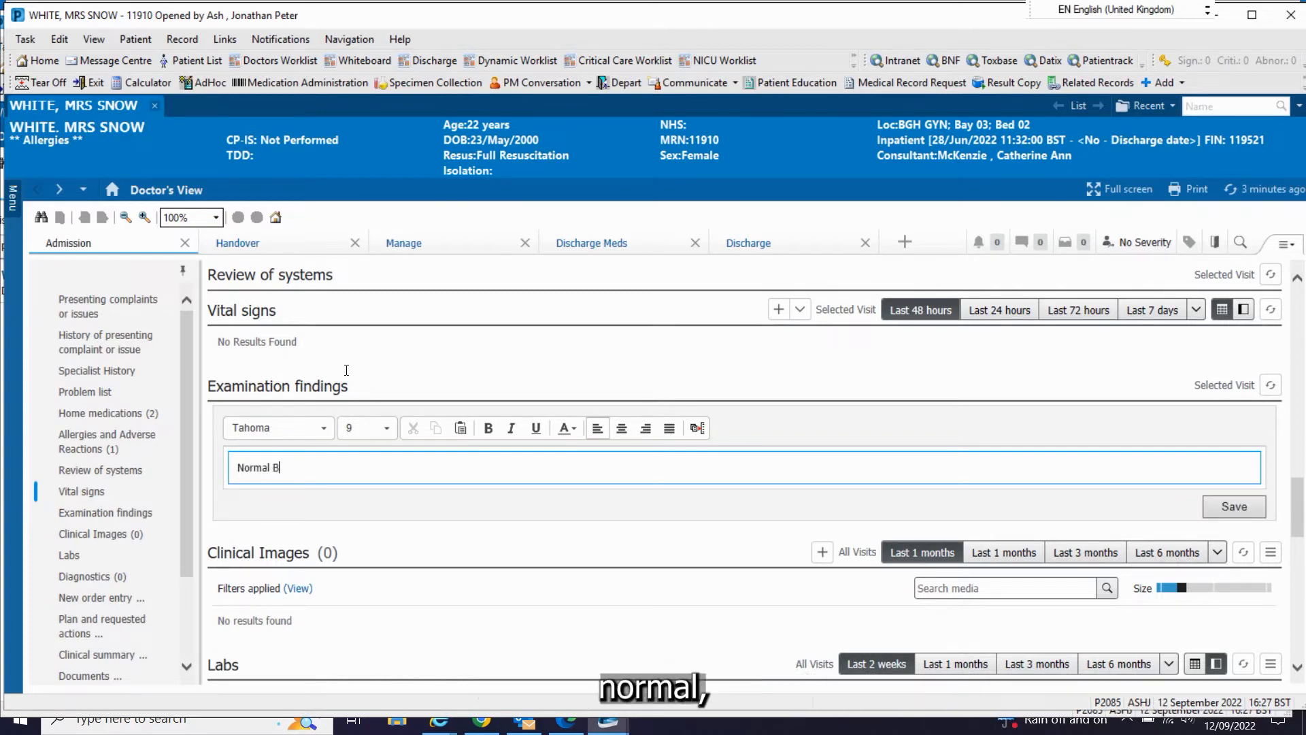
type("MI")
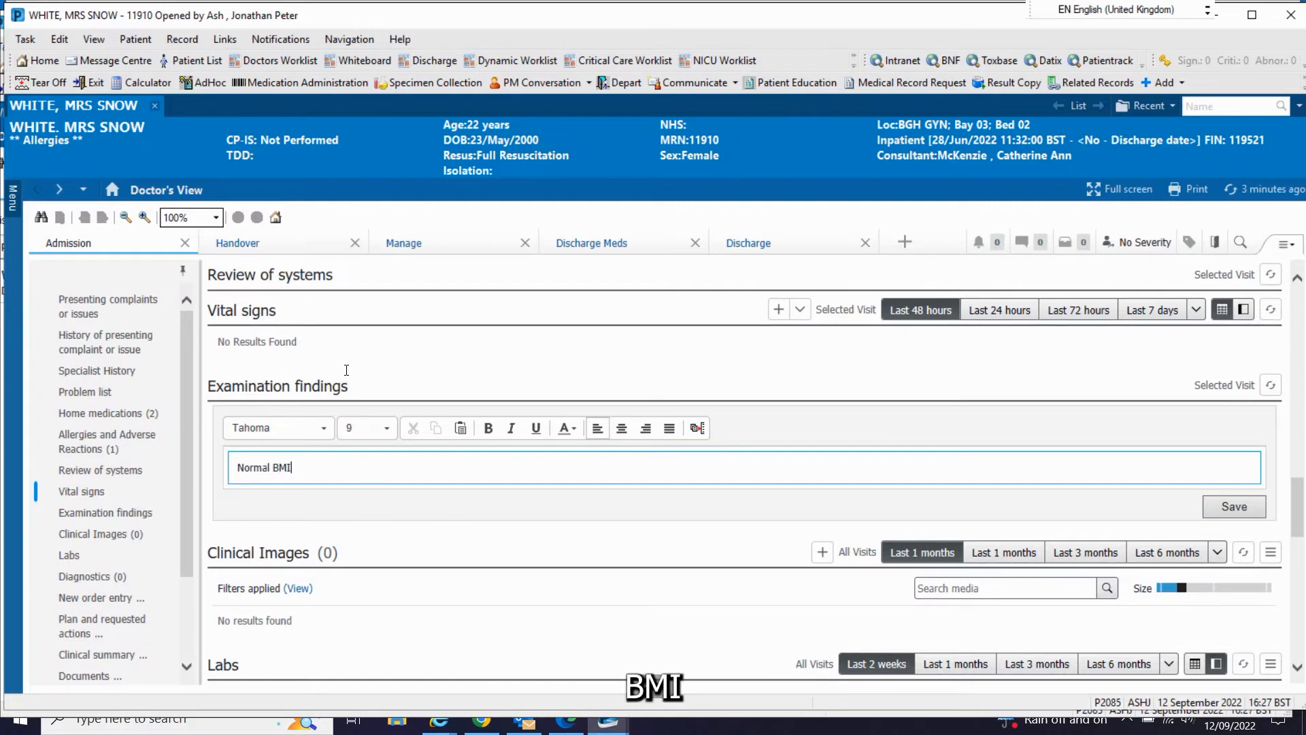
type(", acute ")
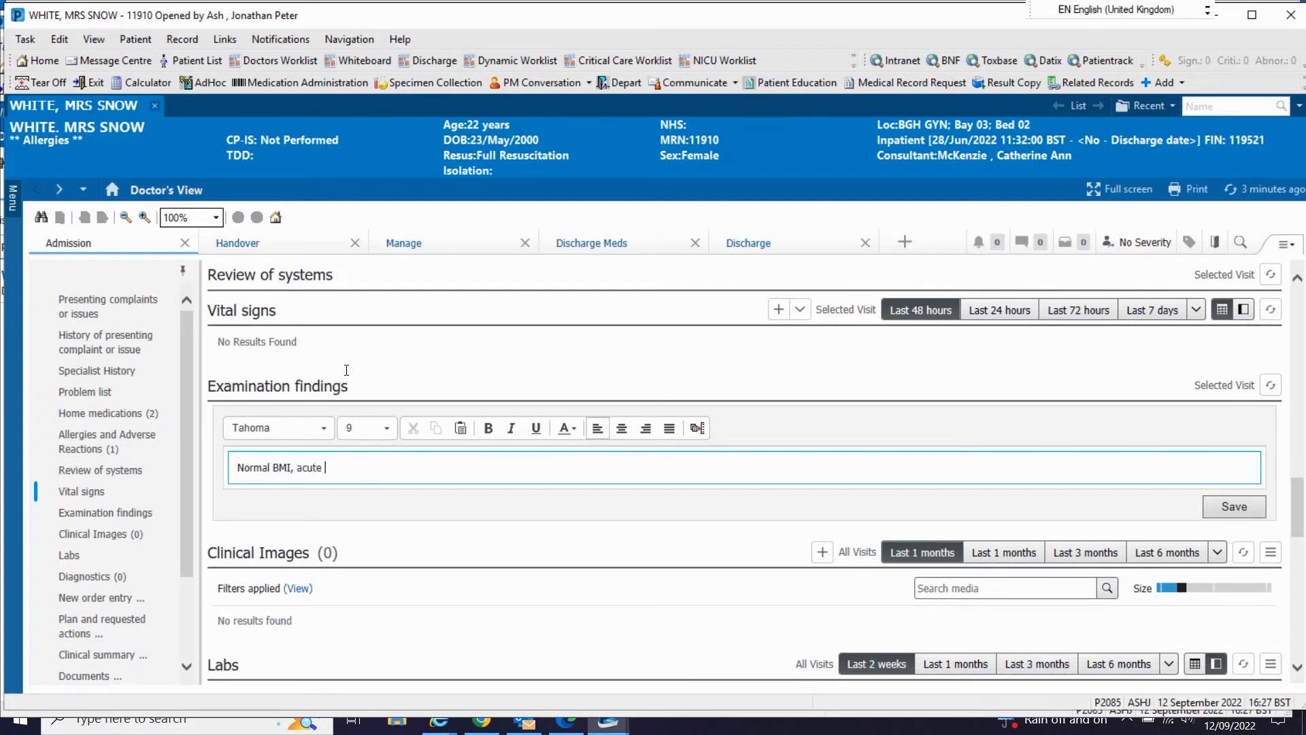
type("left si")
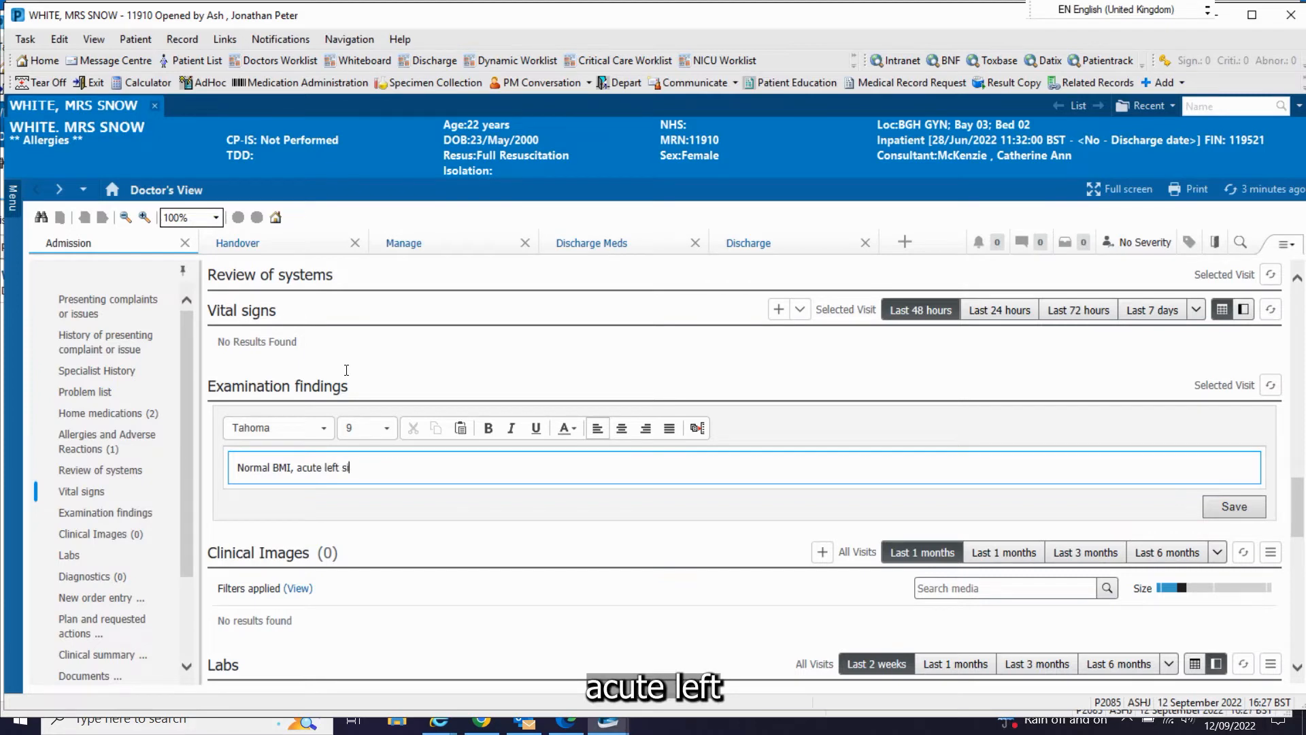
type("ded pelvic ")
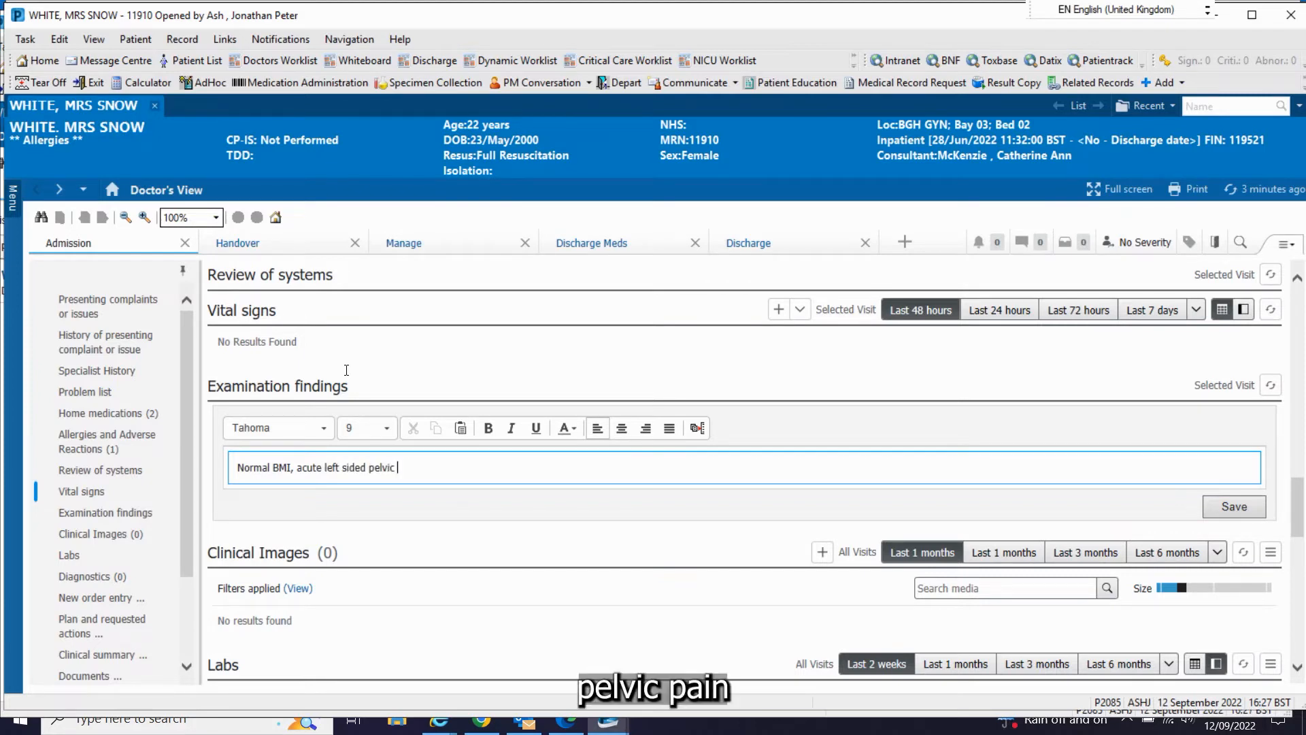
type("pain. Normal ")
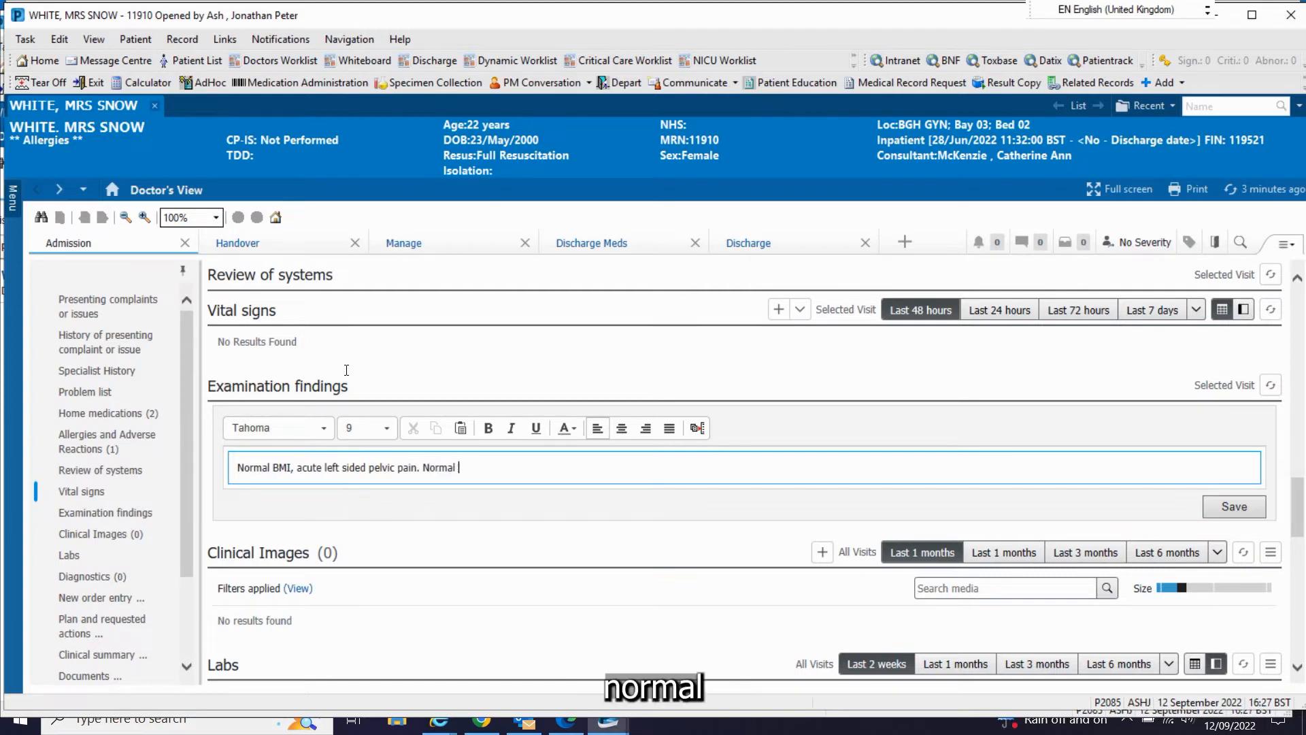
type("speculum")
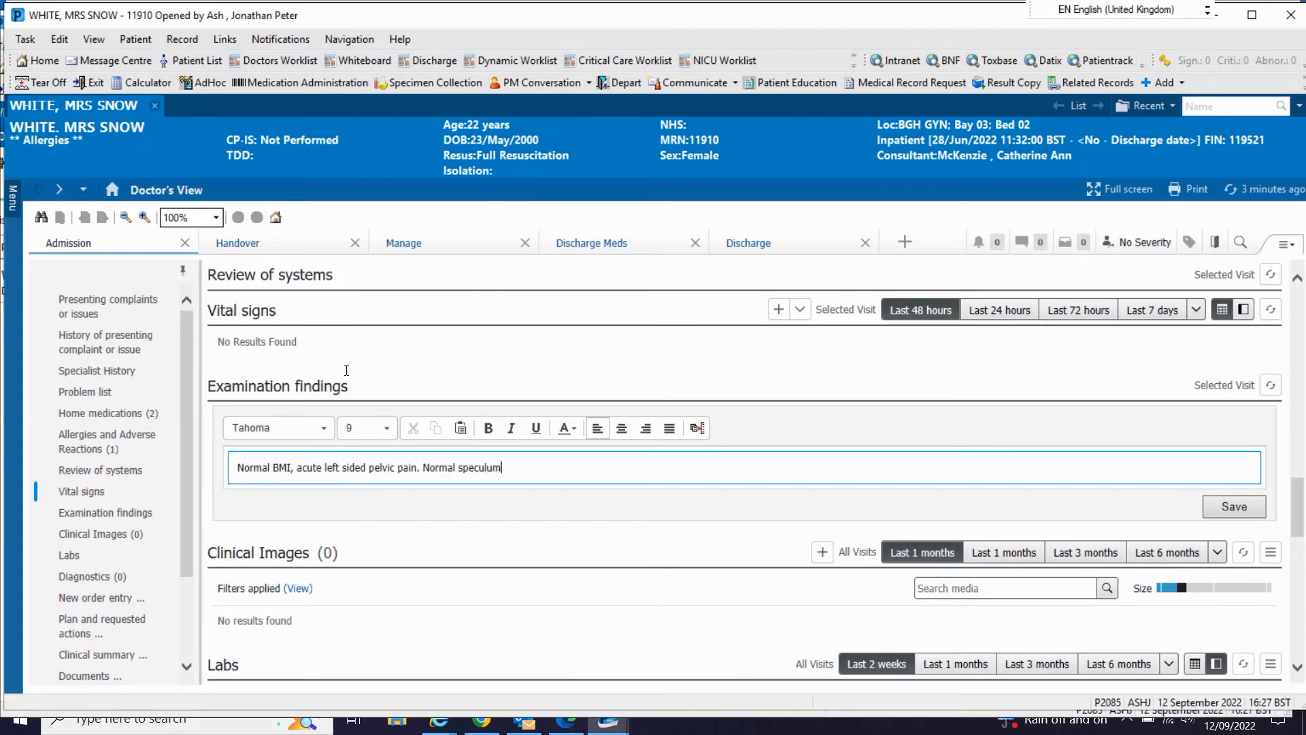
type(".")
left_click(1235, 506)
Step: Add CA-125 level, CRP level and Full blood count from the personal Bloods favourites and open the orders for signature
scroll(447, 517, "down", 5)
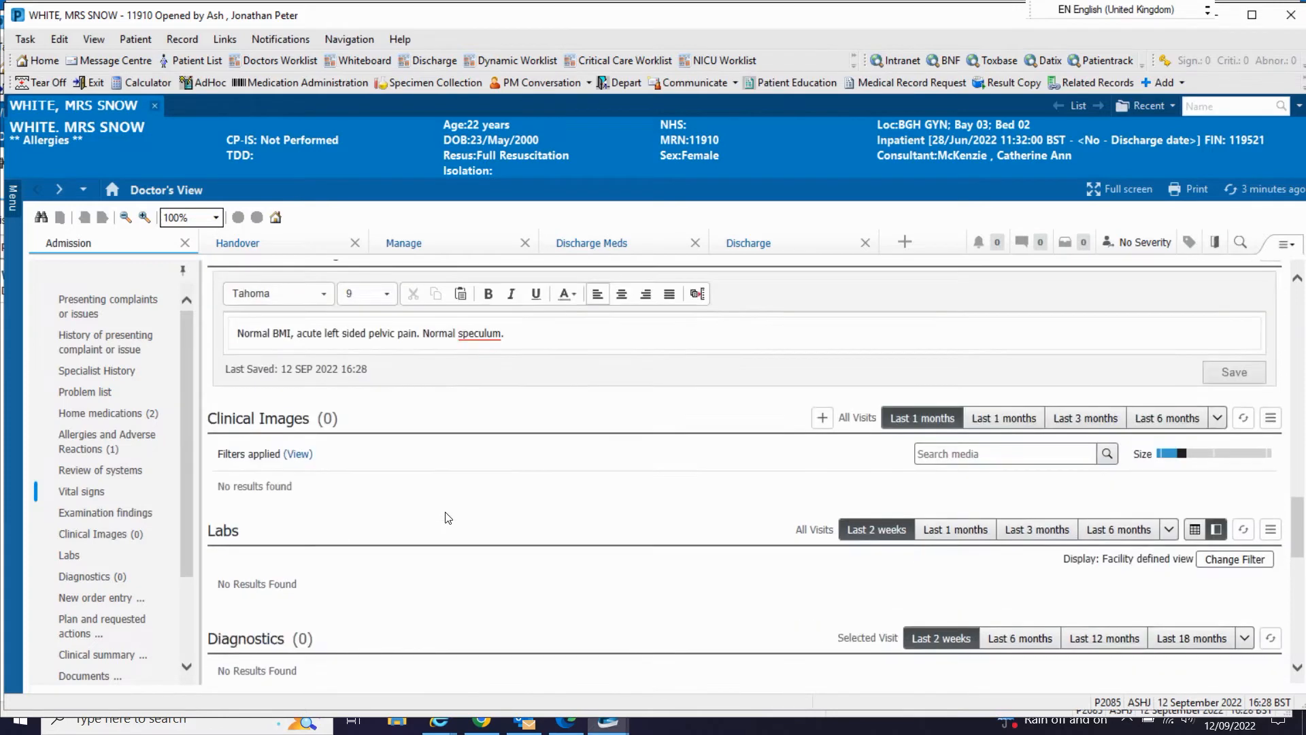
scroll(447, 517, "down", 3)
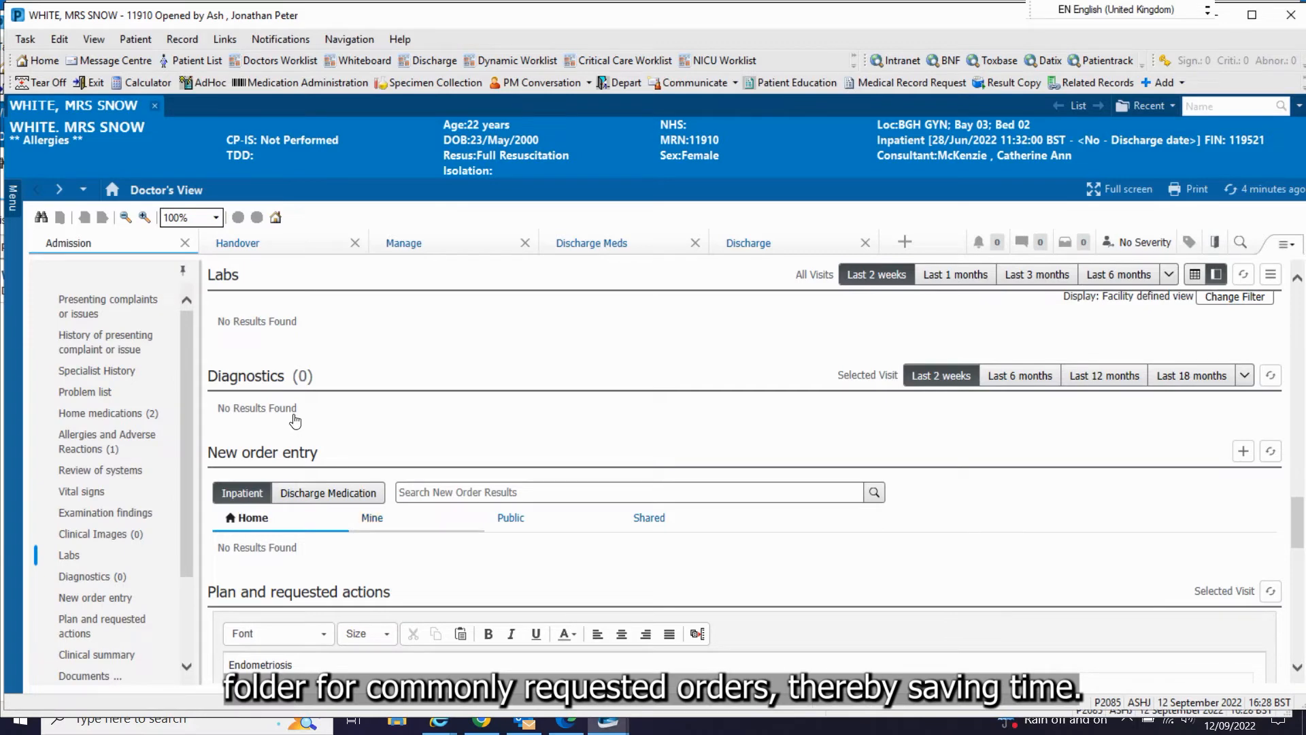
left_click(368, 519)
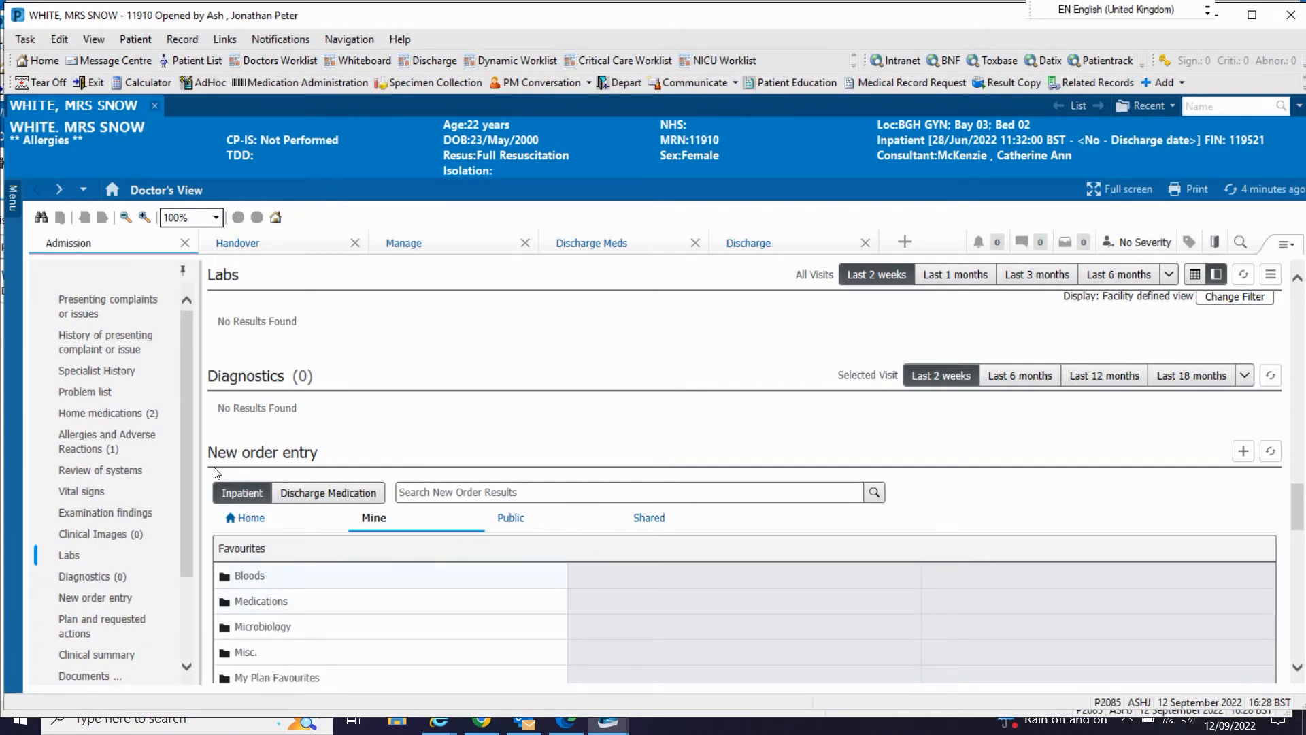
left_click(254, 575)
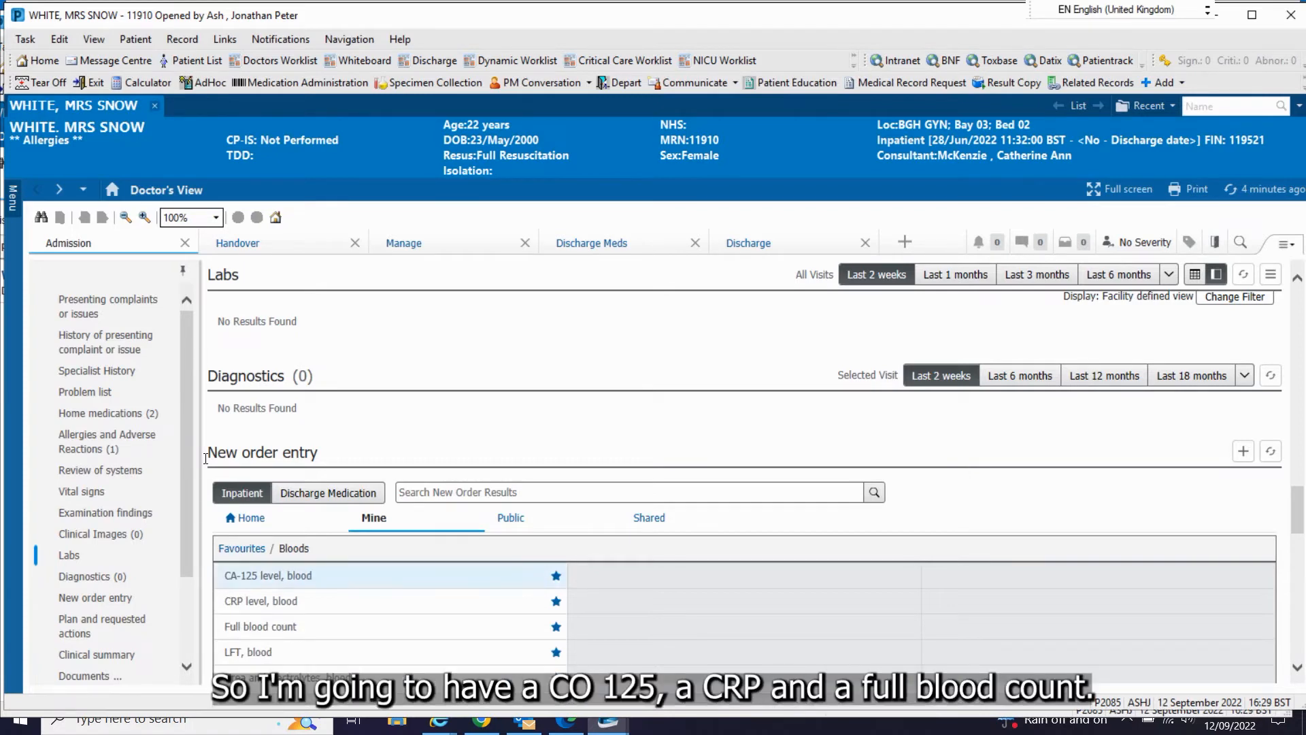
left_click(254, 601)
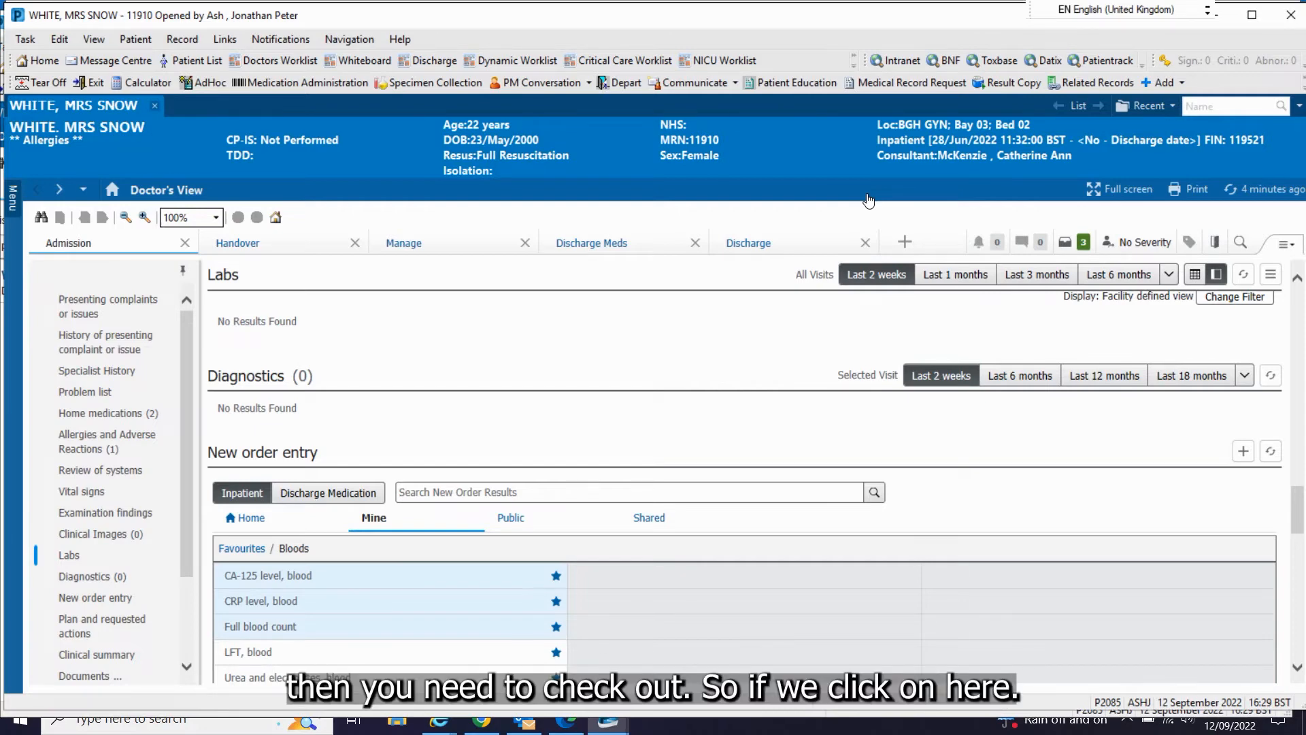
left_click(1083, 242)
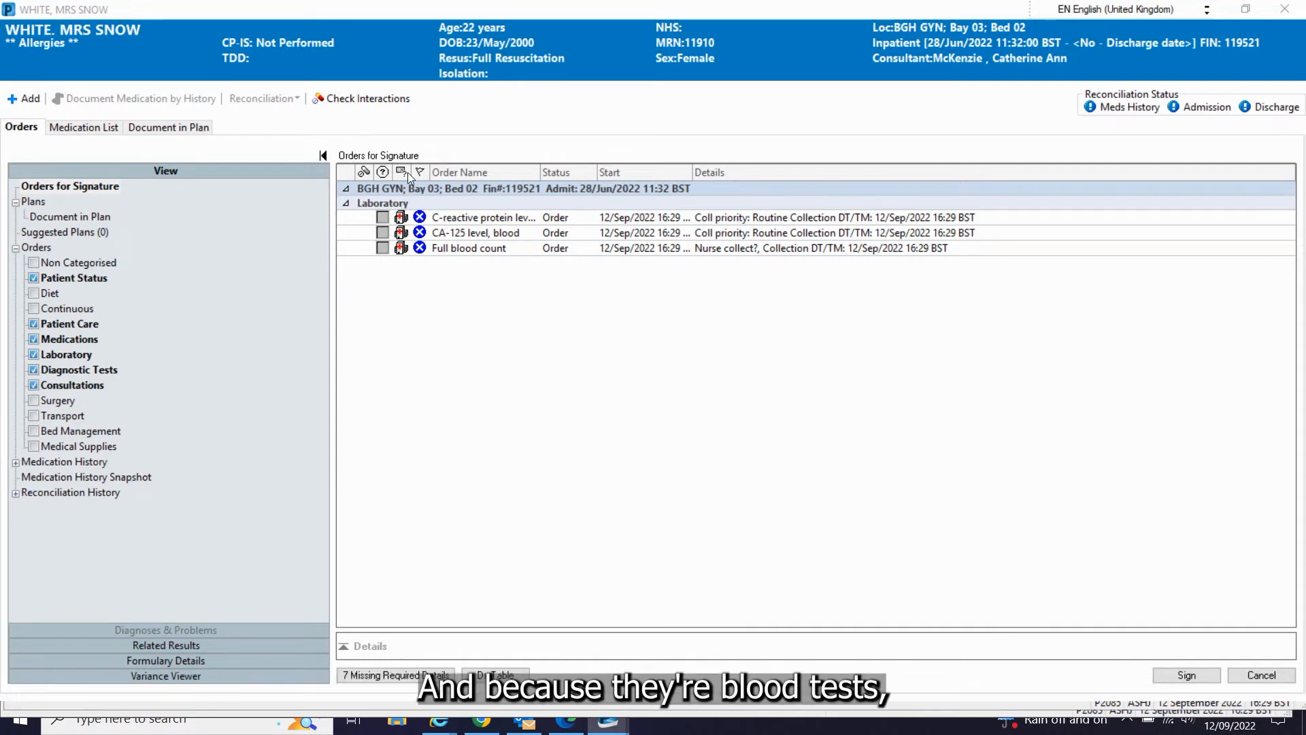
Step: Select all three blood orders together, set their clinical details to "Pelvic pain" and fill in the bleep/telephone number
left_click(484, 218)
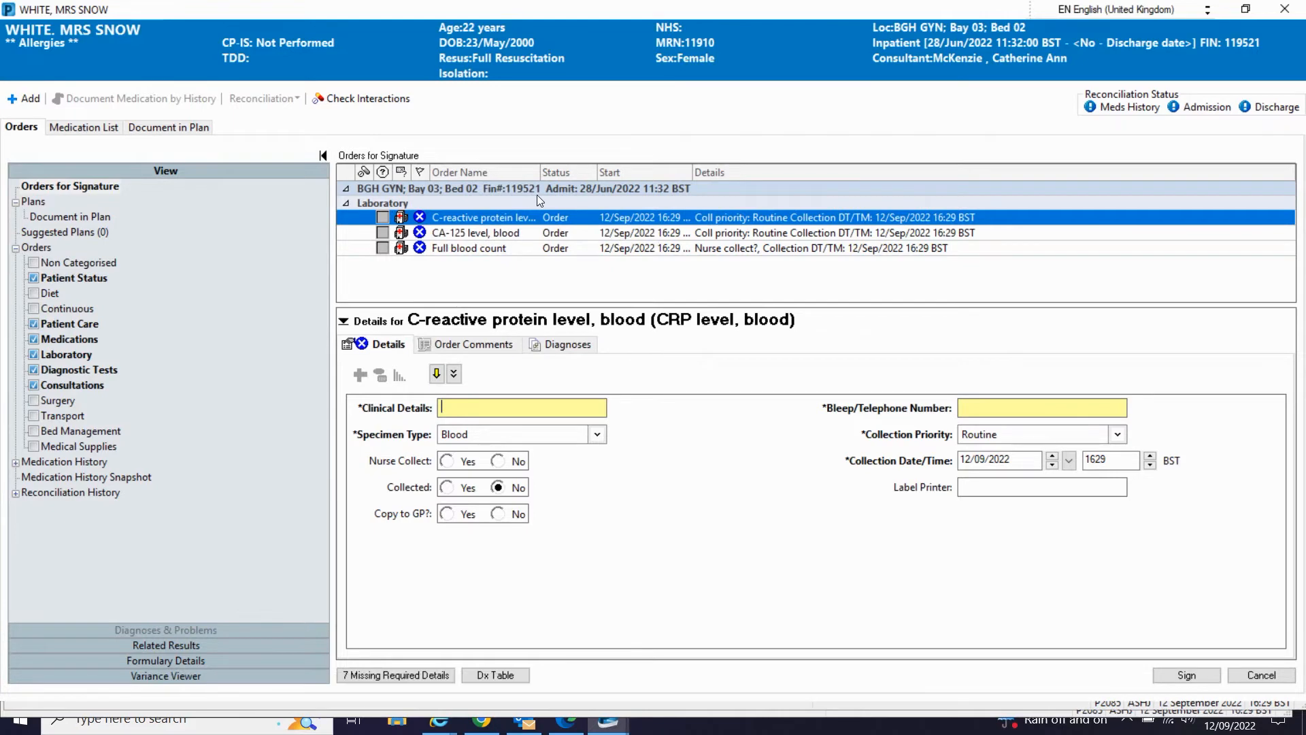
left_click(517, 248, "shift")
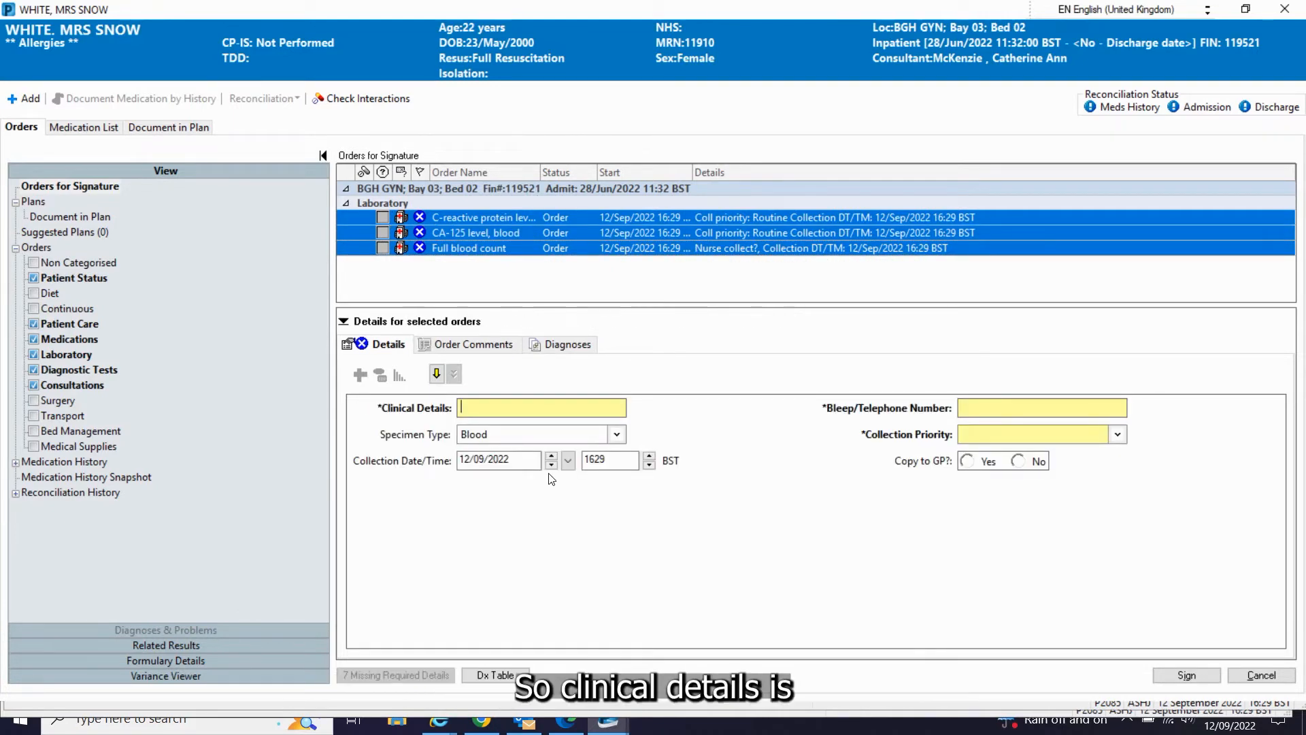
type("Pelvic pain")
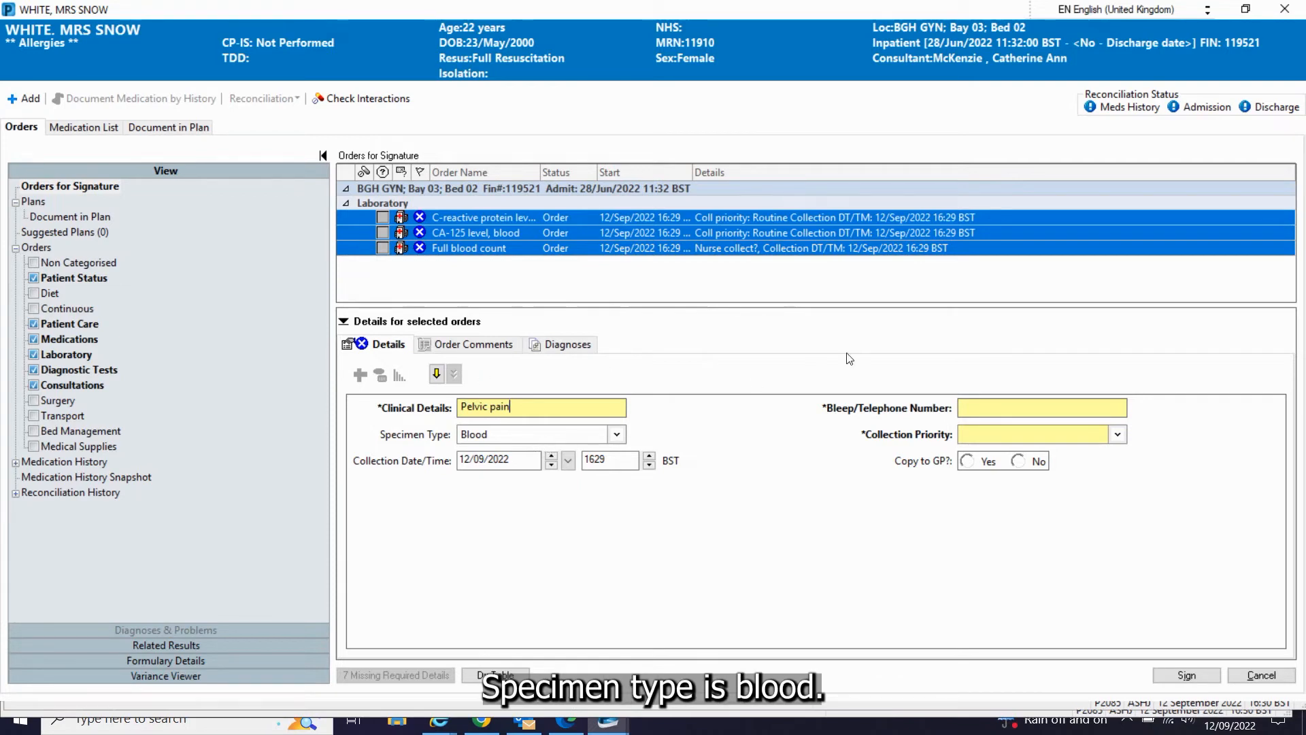
key("Tab")
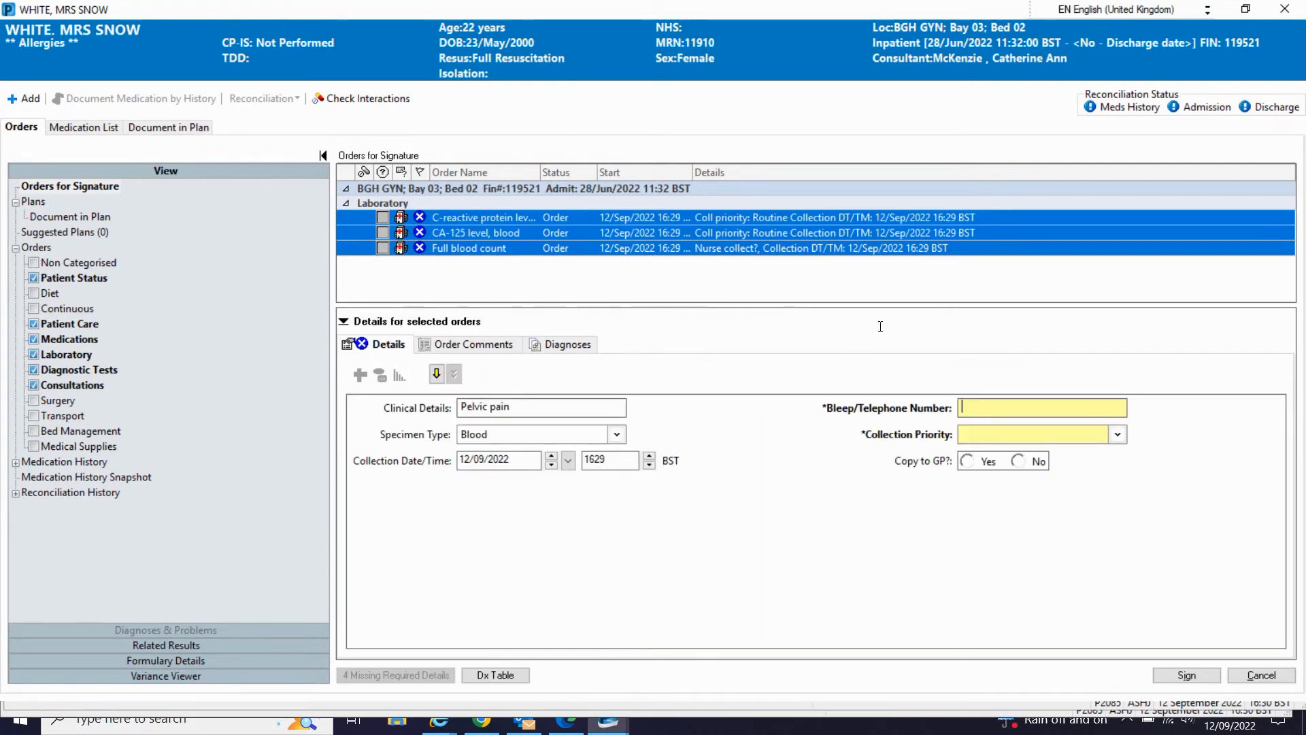
type("66666")
key("Tab")
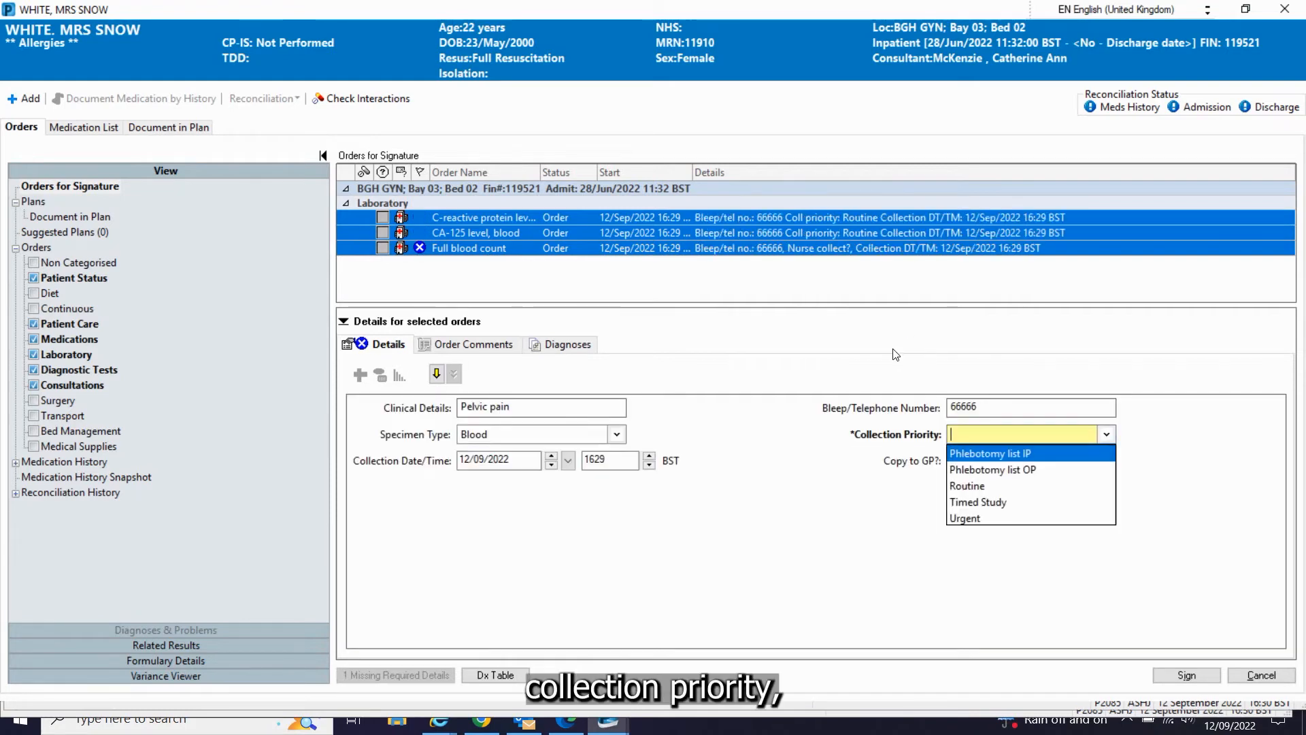
Step: Set the collection priority to Urgent and Copy to GP to No for the selected blood orders, and sign them
key("Down")
key("Down")
key("Down")
key("Down")
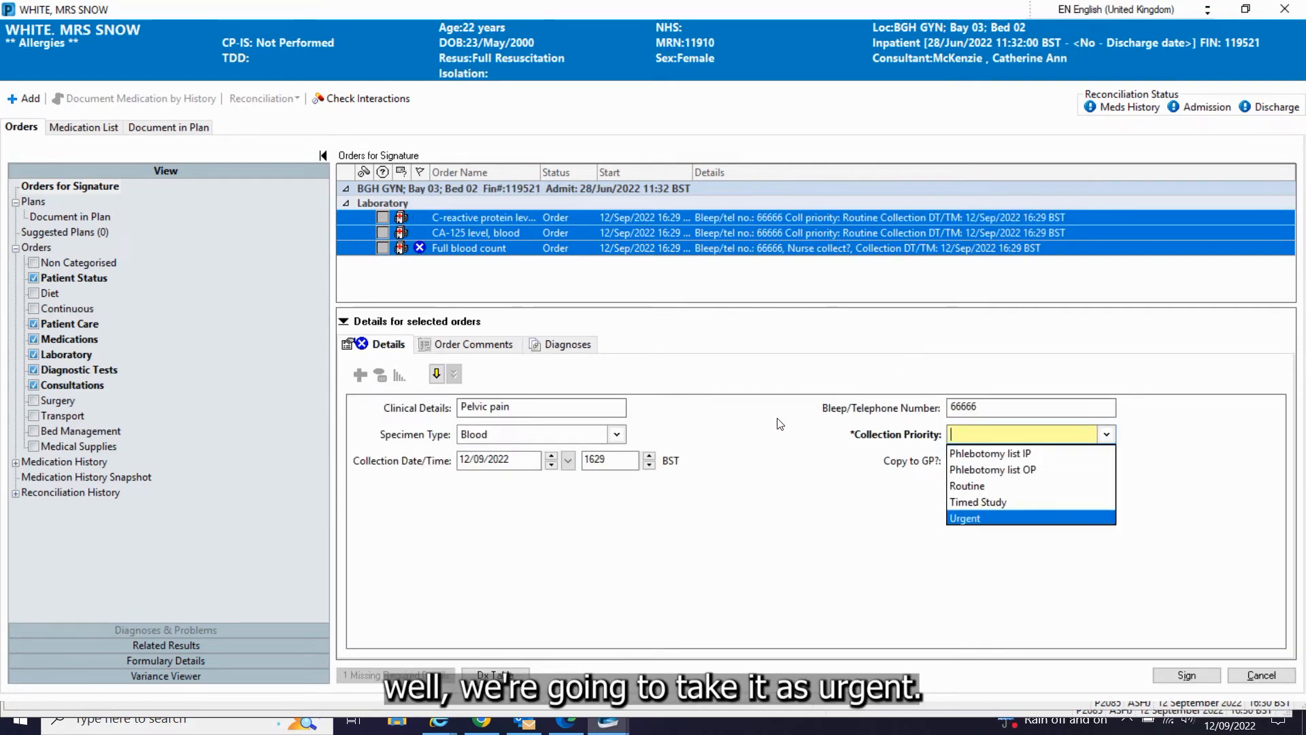
key("Return")
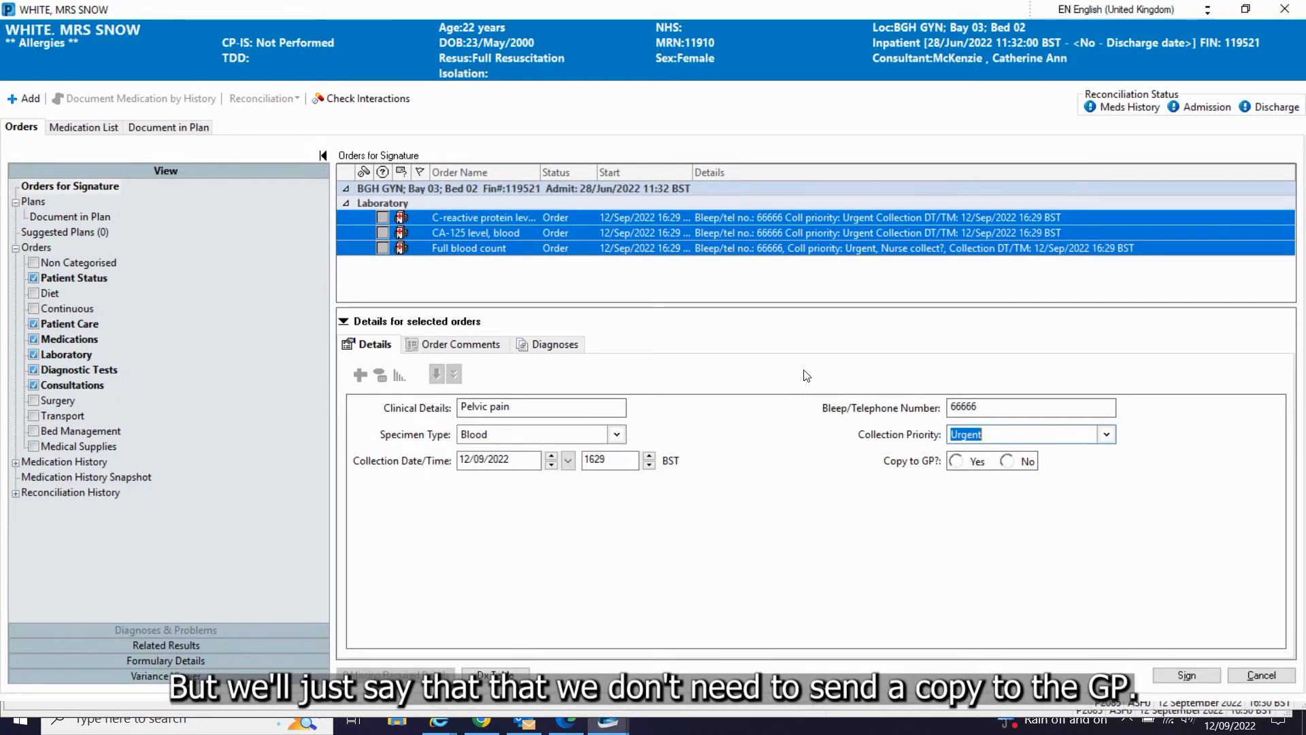
key("Tab")
key("space")
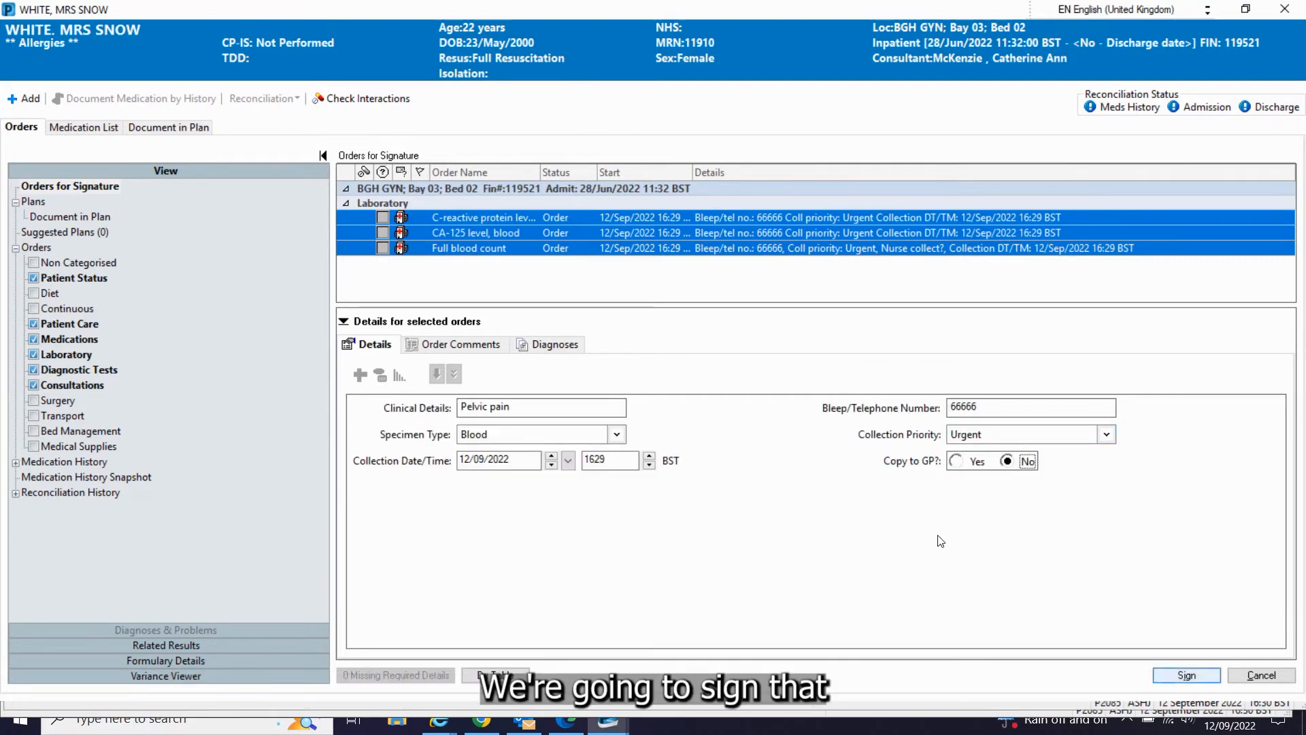
key("Return")
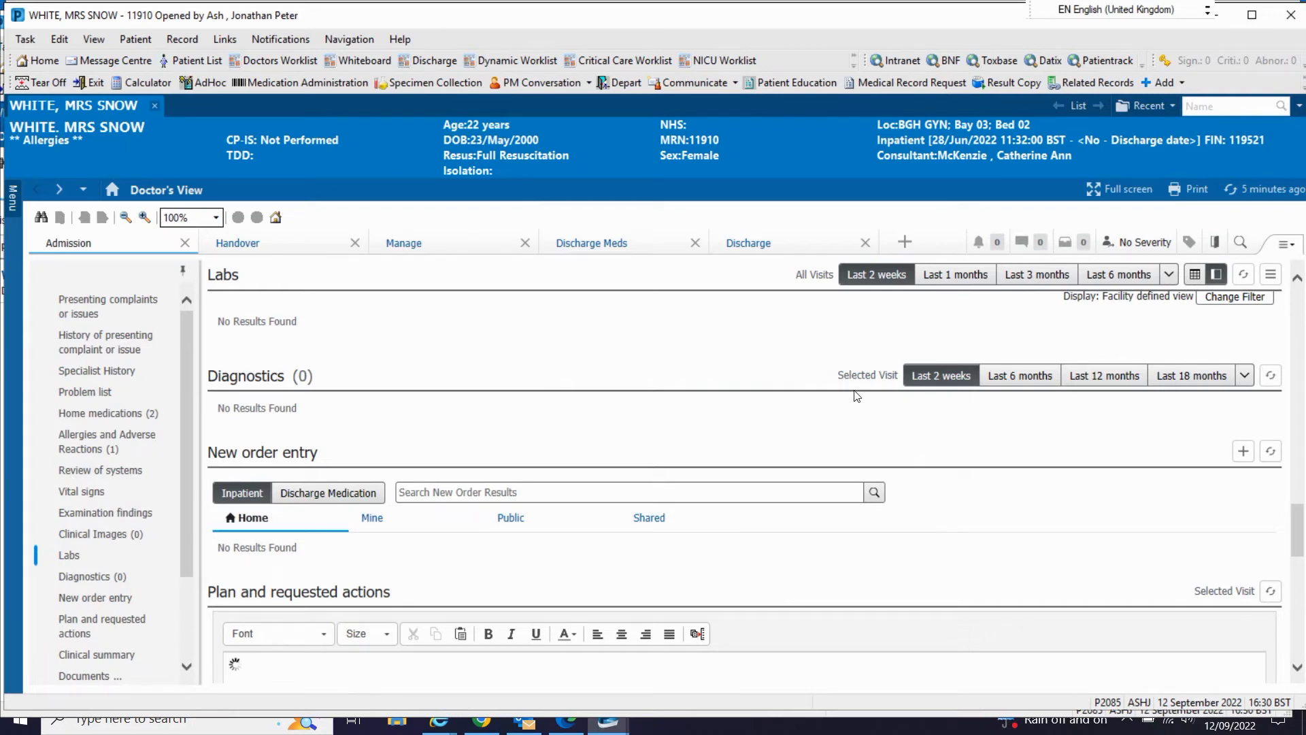
Step: Save the Clinical summary as "Admitted with acute pelvic pain. Bloods requested, for senior review ?imaging ?theatre."
scroll(855, 396, "down", 3)
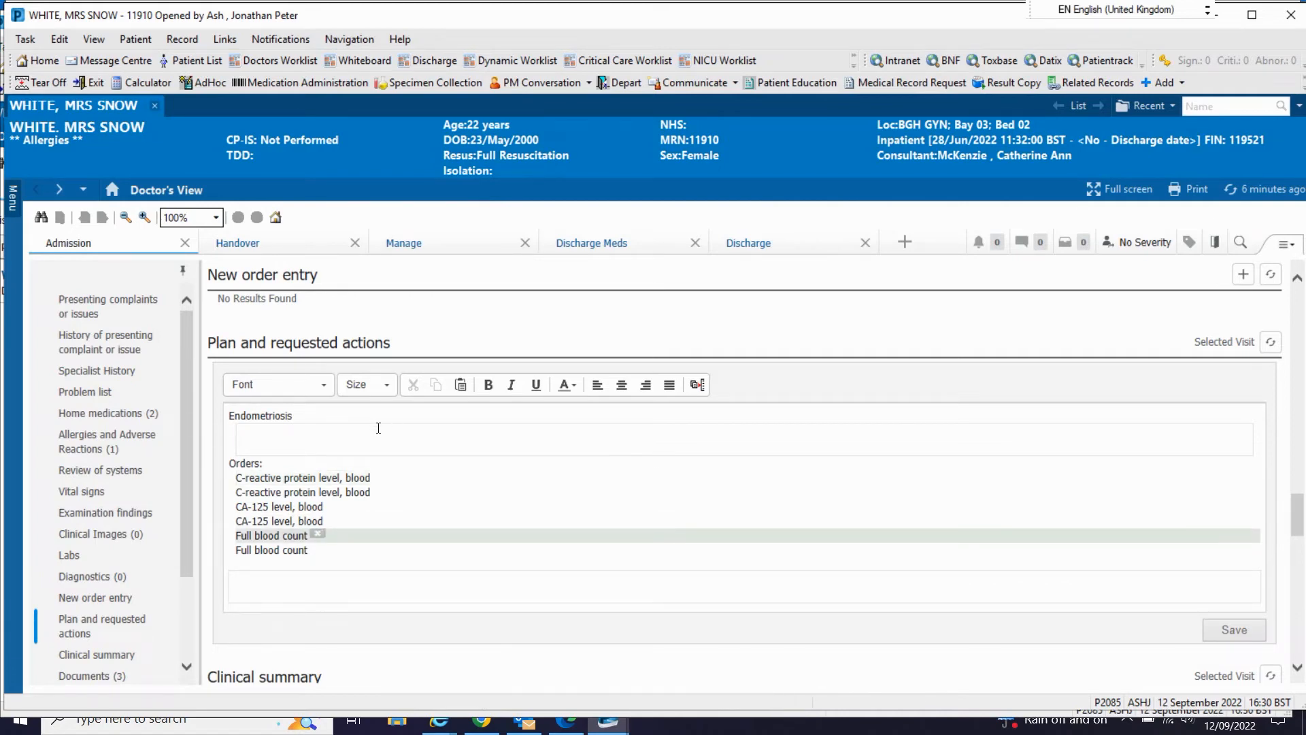
scroll(378, 427, "down", 3)
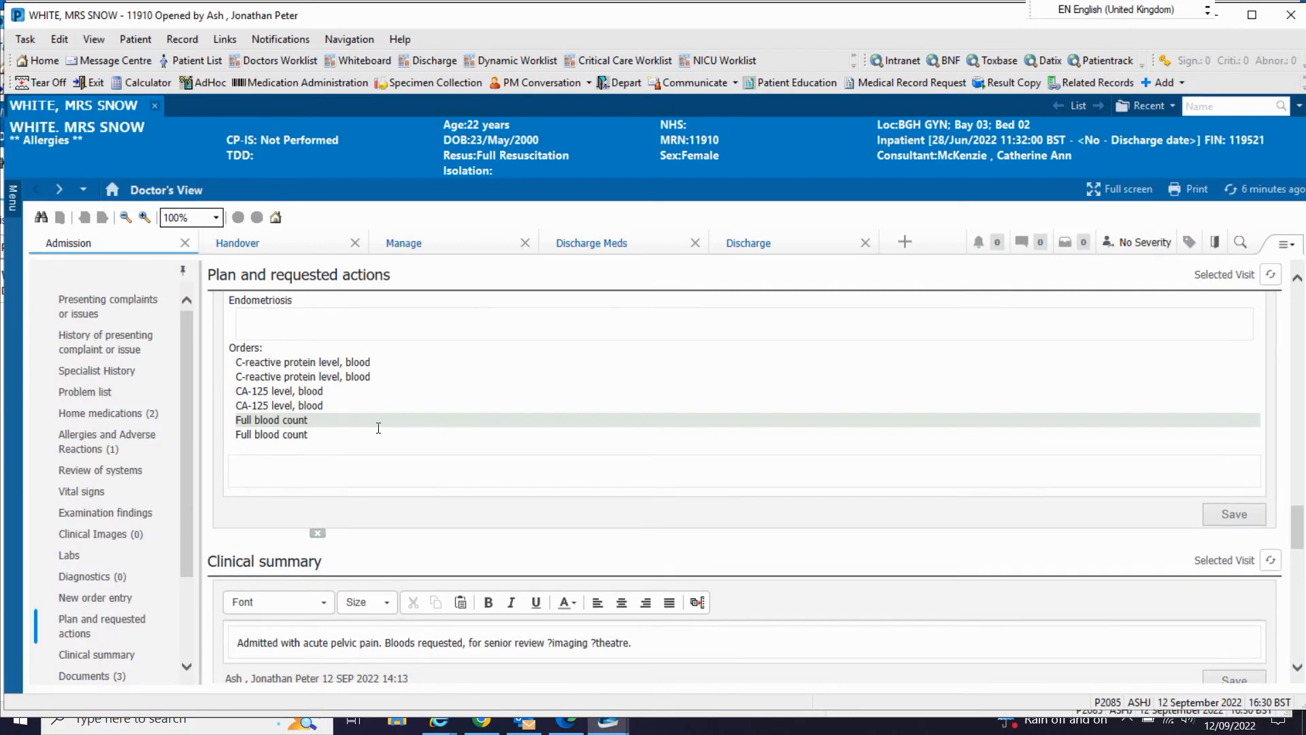
scroll(379, 428, "down", 5)
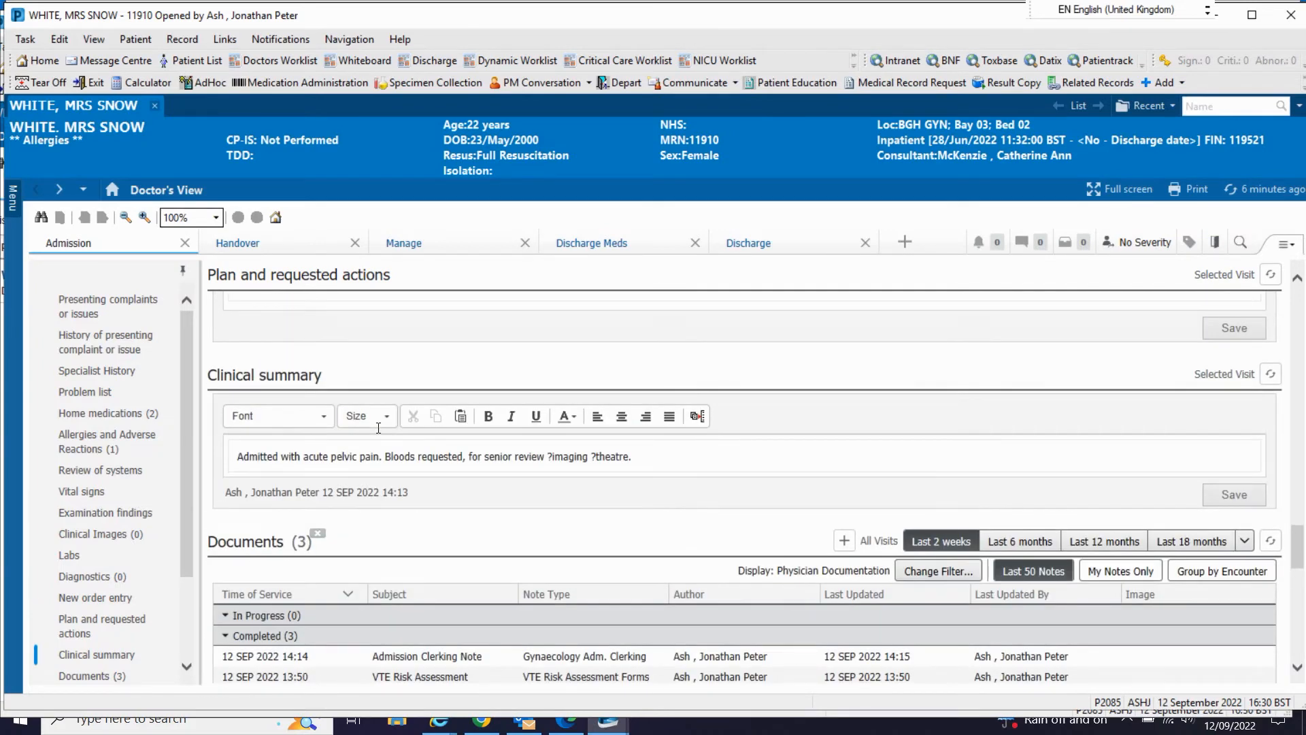
left_click(527, 365)
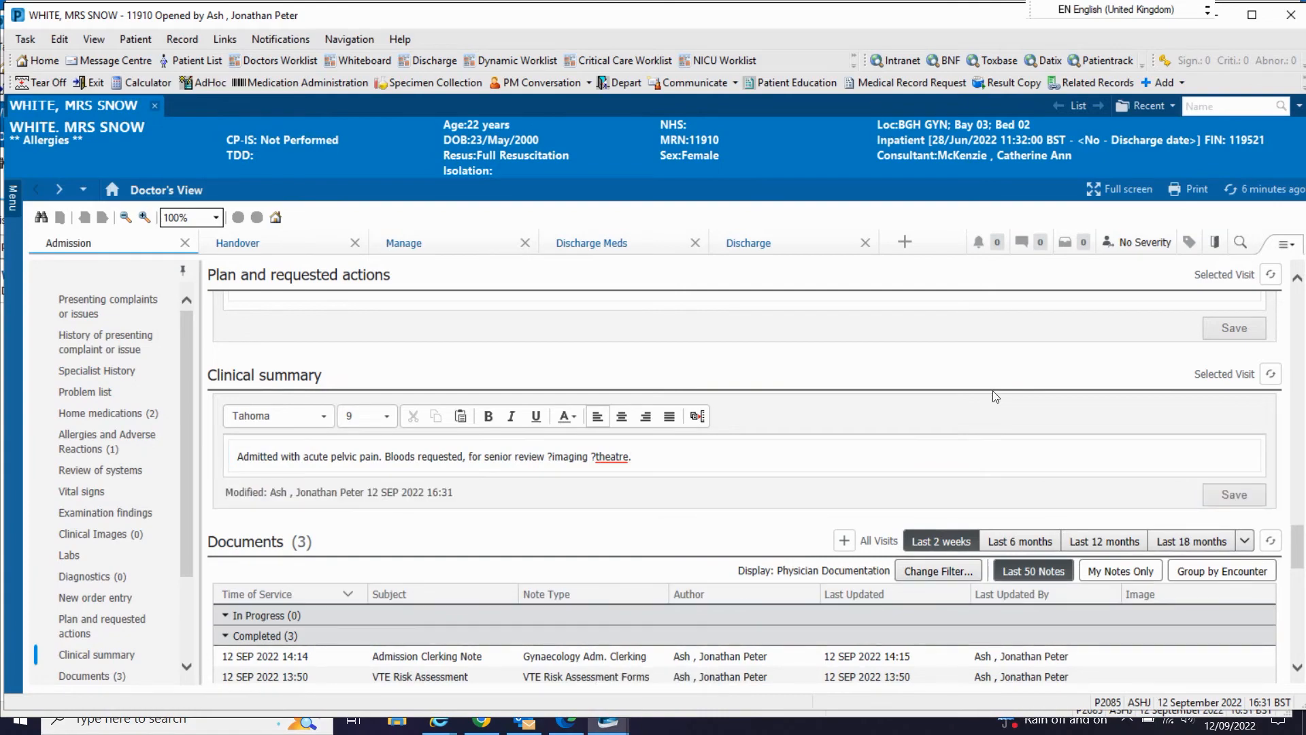
Step: Go through the remaining Admission sections and open the new note form for selecting another note
scroll(752, 336, "down", 3)
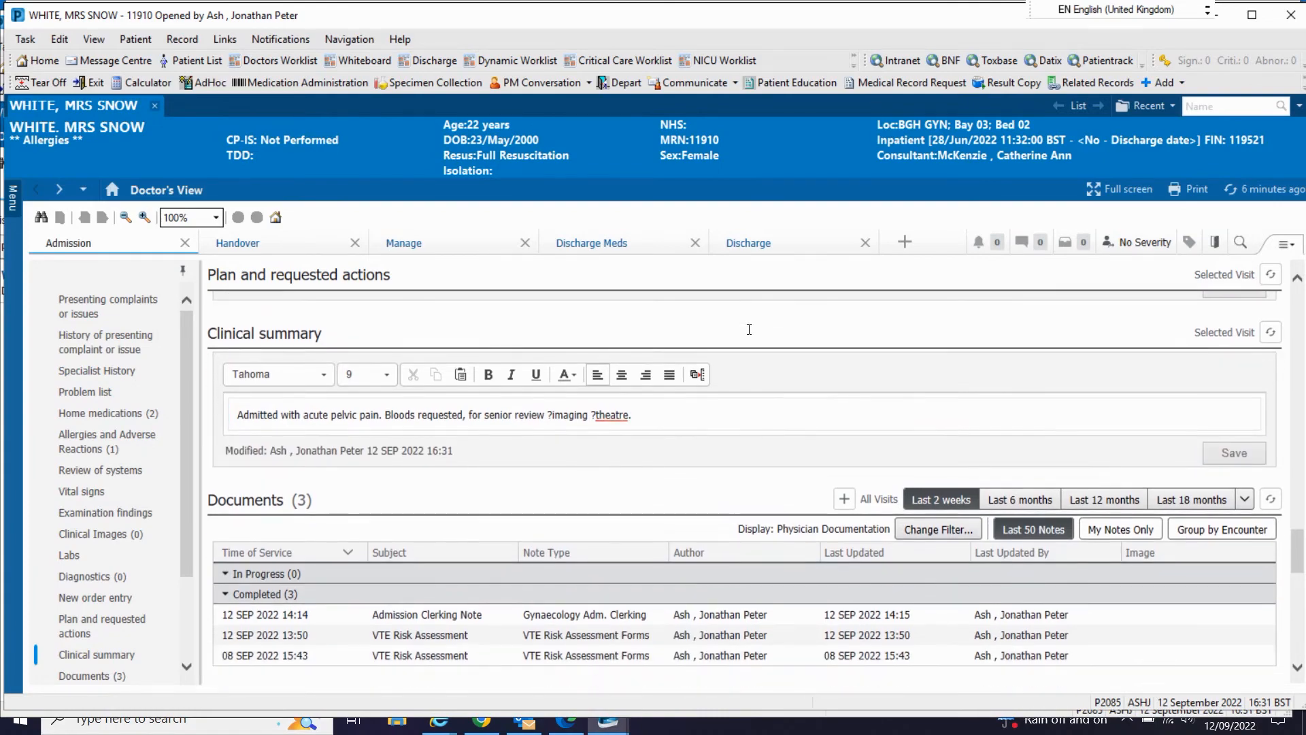
scroll(751, 336, "down", 3)
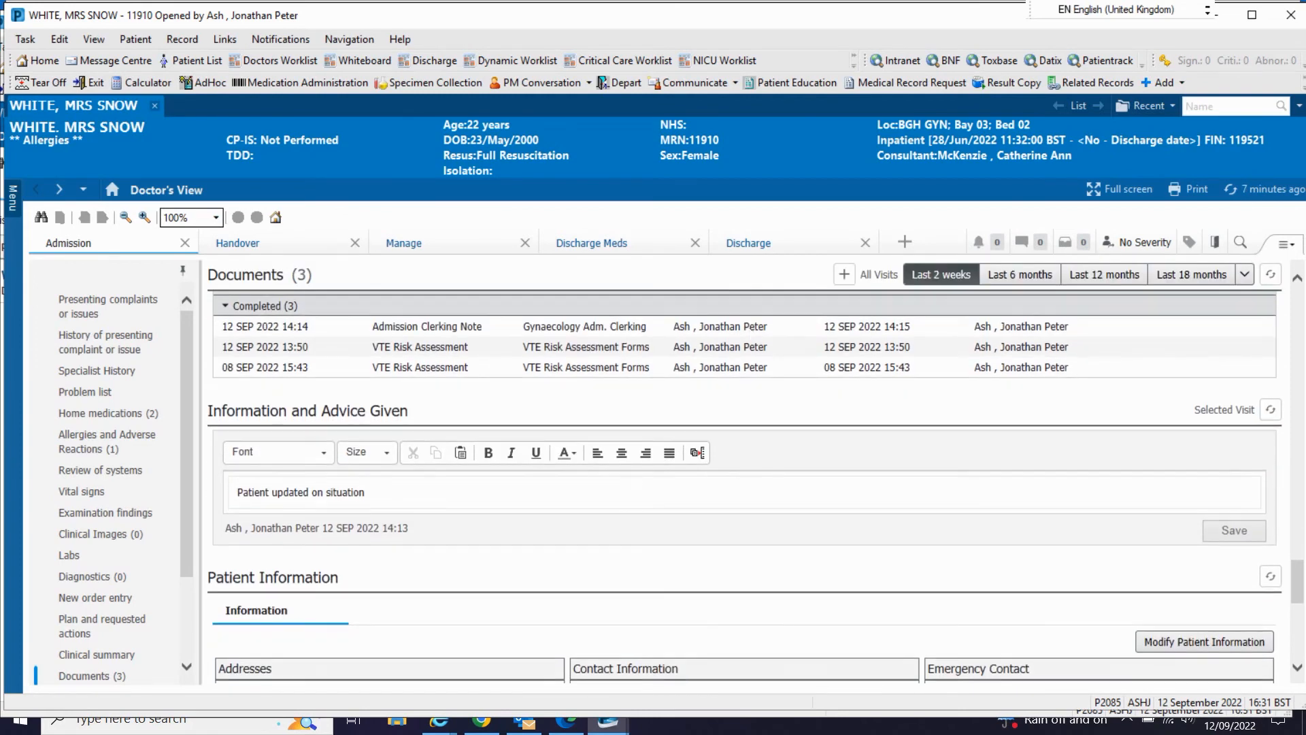
scroll(752, 336, "down", 2)
scroll(752, 337, "down", 4)
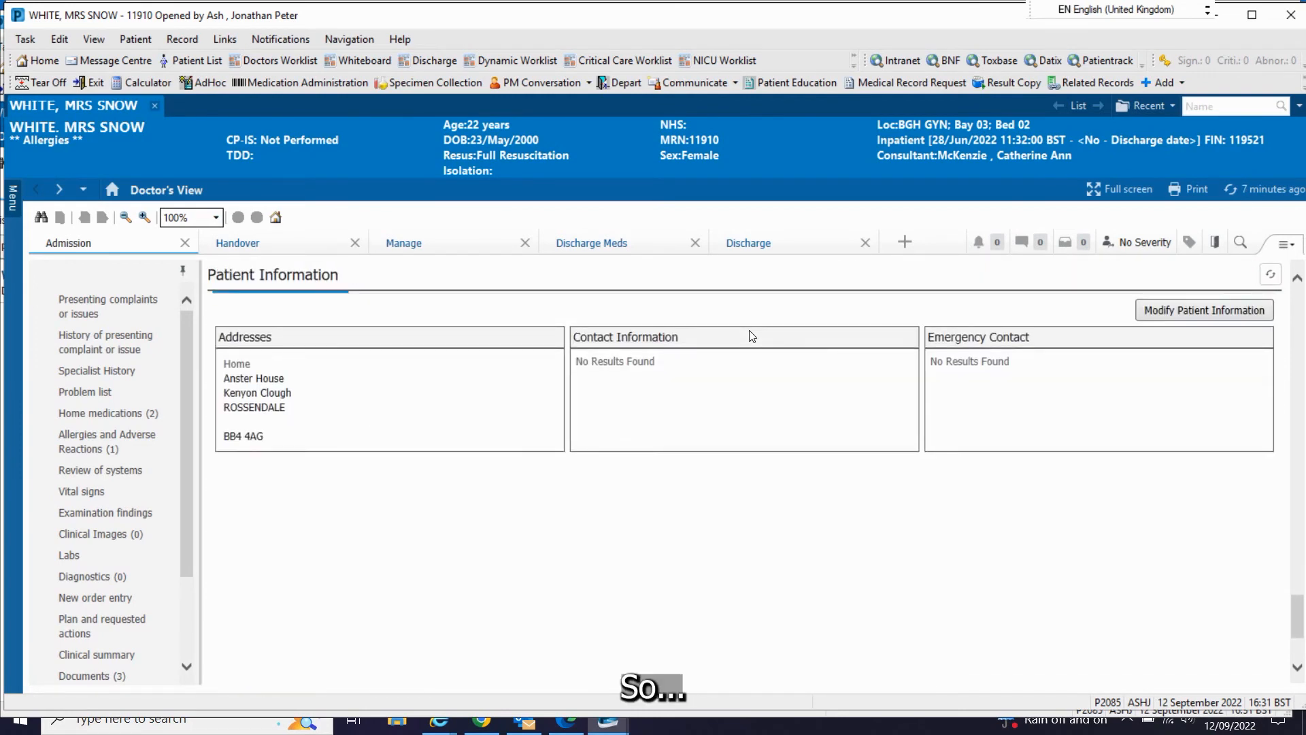
scroll(110, 422, "down", 3)
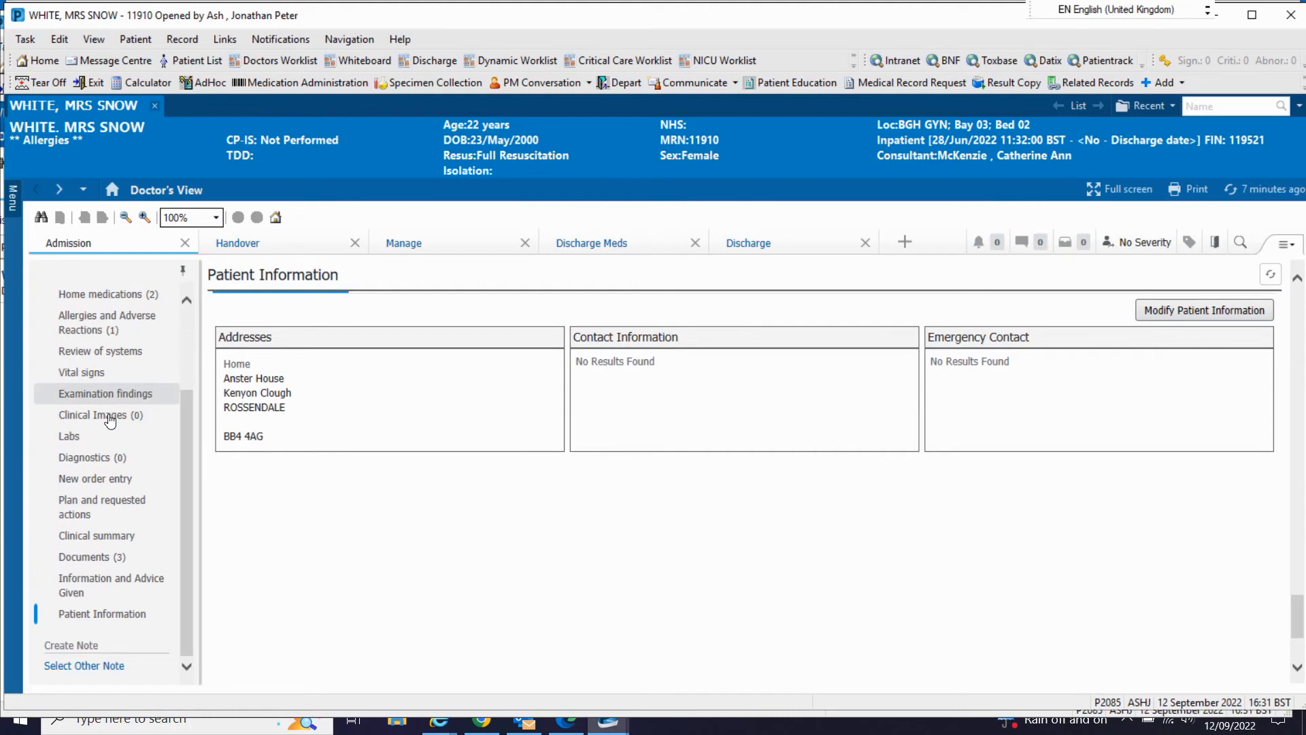
left_click(79, 535)
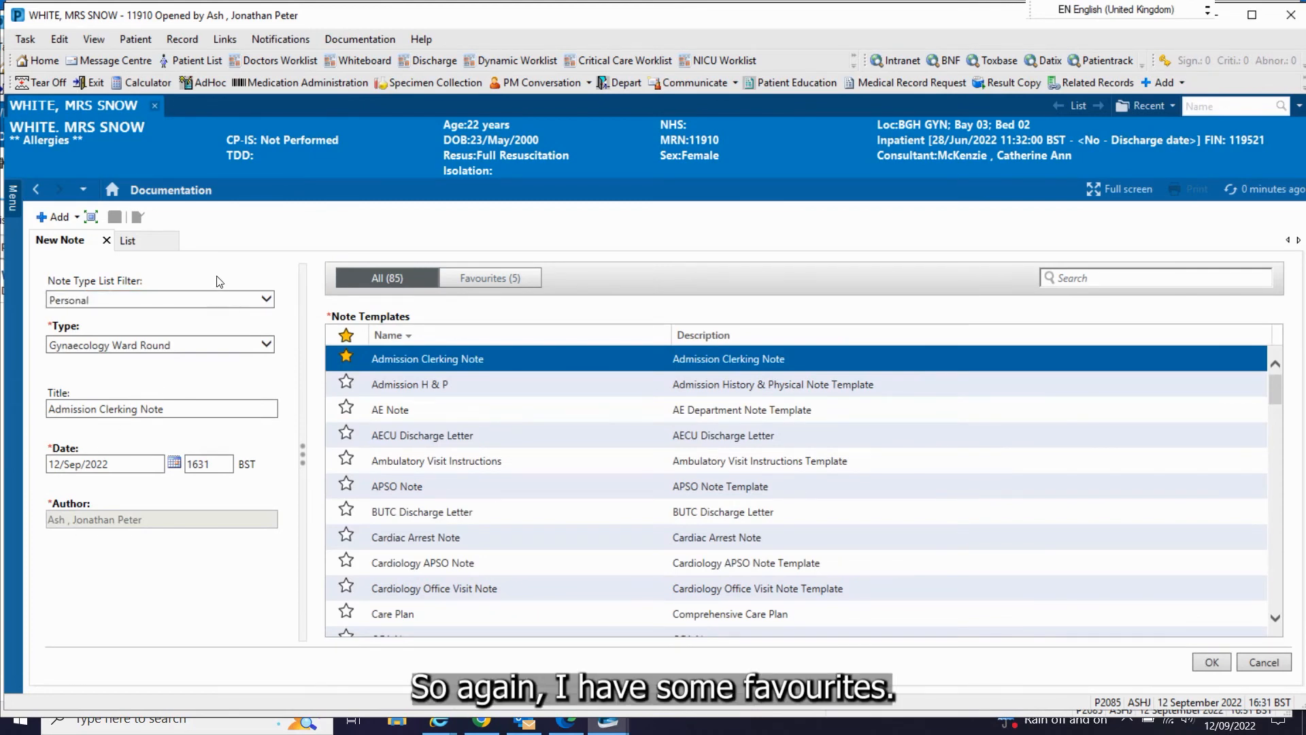
Step: Create a note of type Gynaecology Adm. Clerking from the Admission Clerking Note template, titled "Admission Clerking Note JPA"
left_click(266, 345)
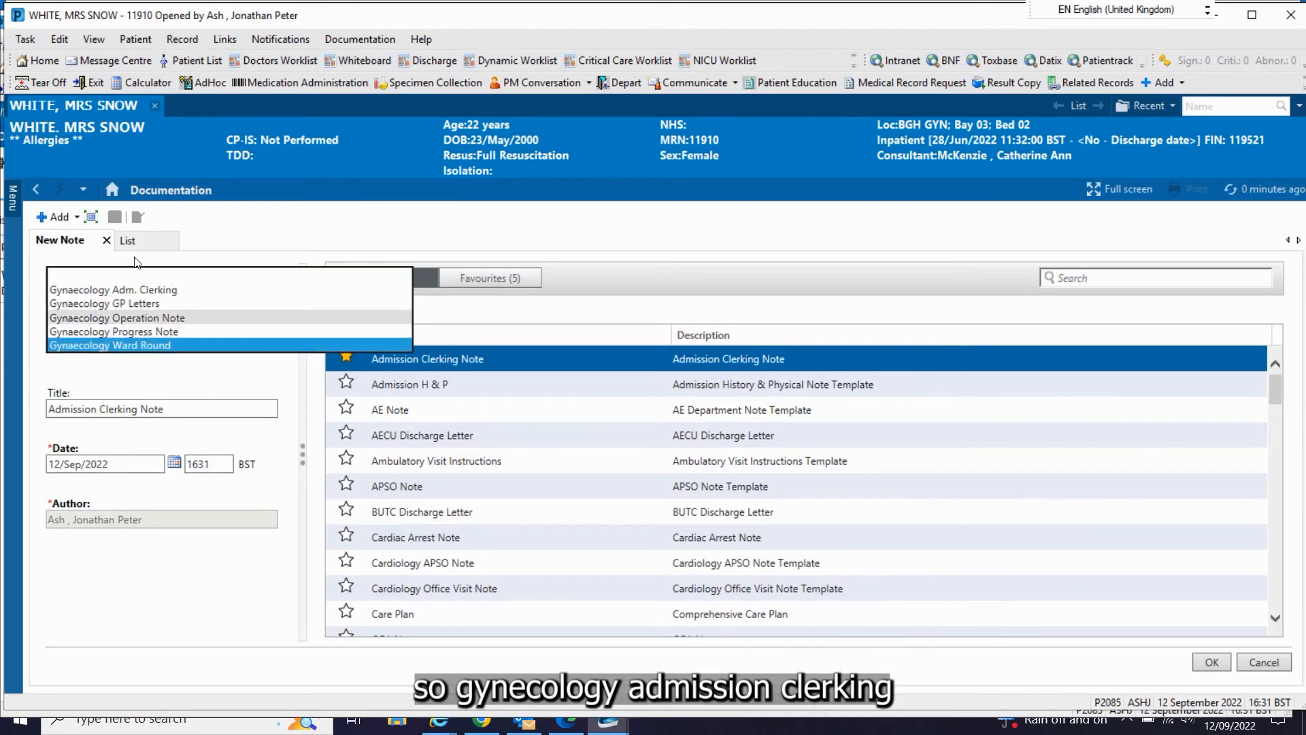
left_click(134, 289)
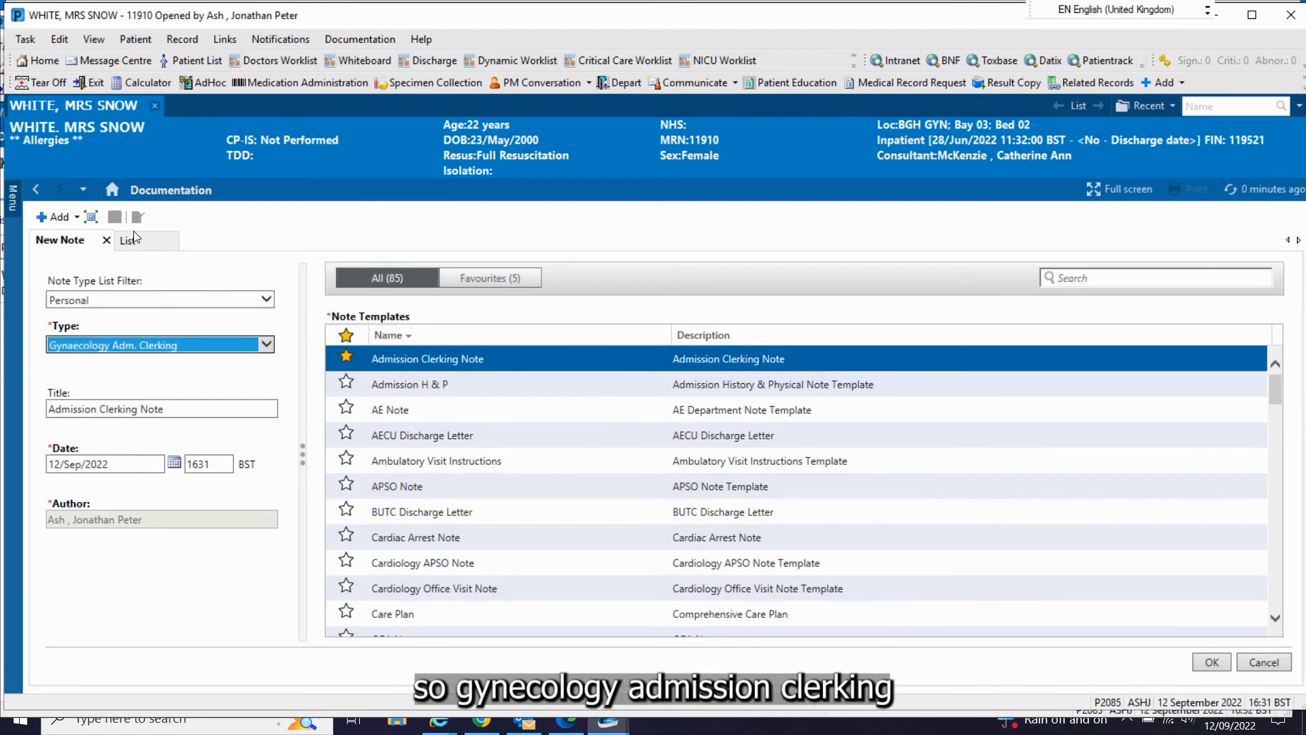
key("Tab")
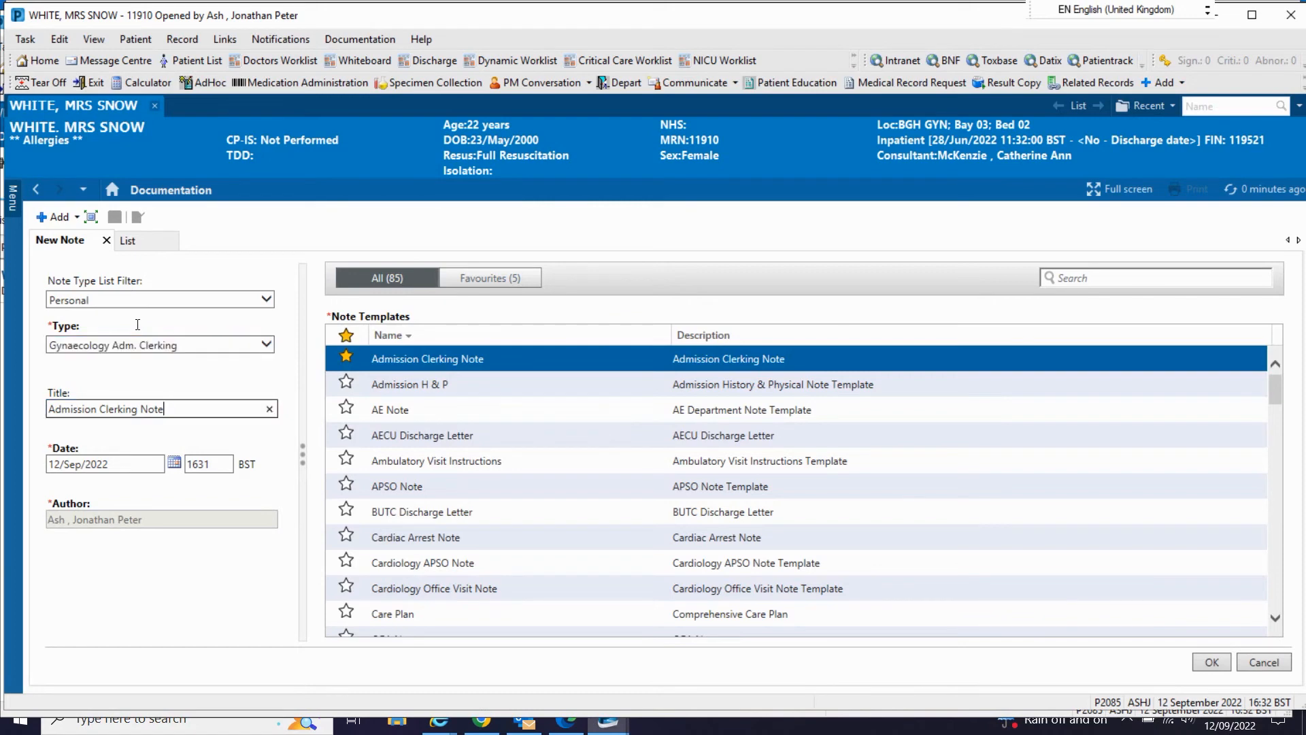
type("JPA")
key("Return")
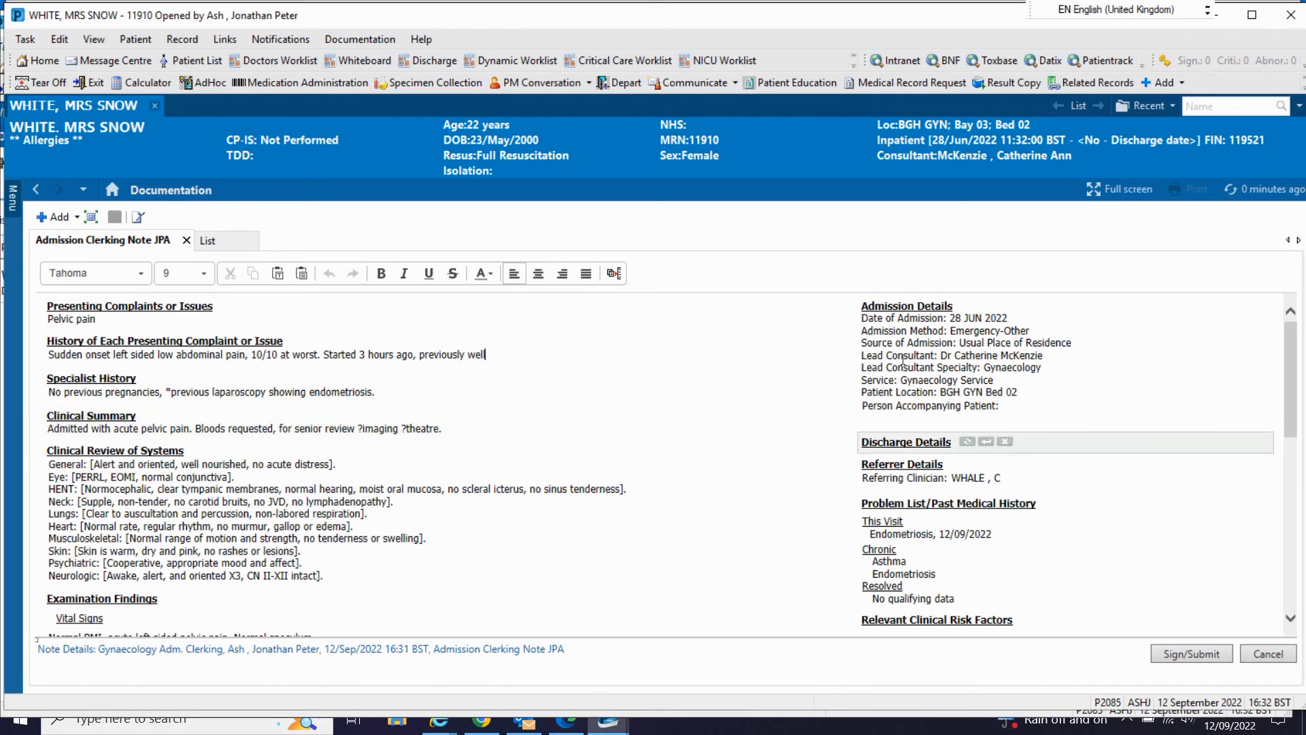
Step: Check the admission clerking note's orders, allergies and medications, and submit and sign the note
scroll(903, 358, "down", 5)
scroll(903, 358, "down", 3)
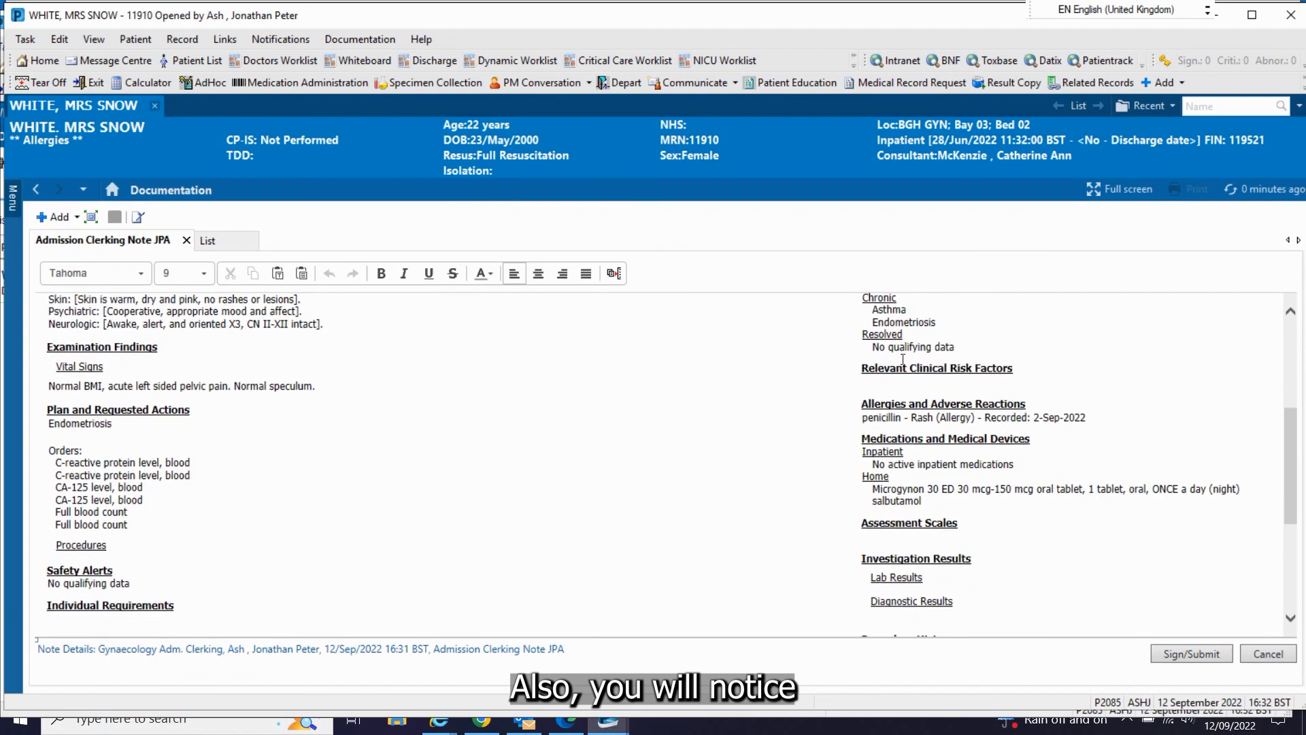
mouse_move(1024, 558)
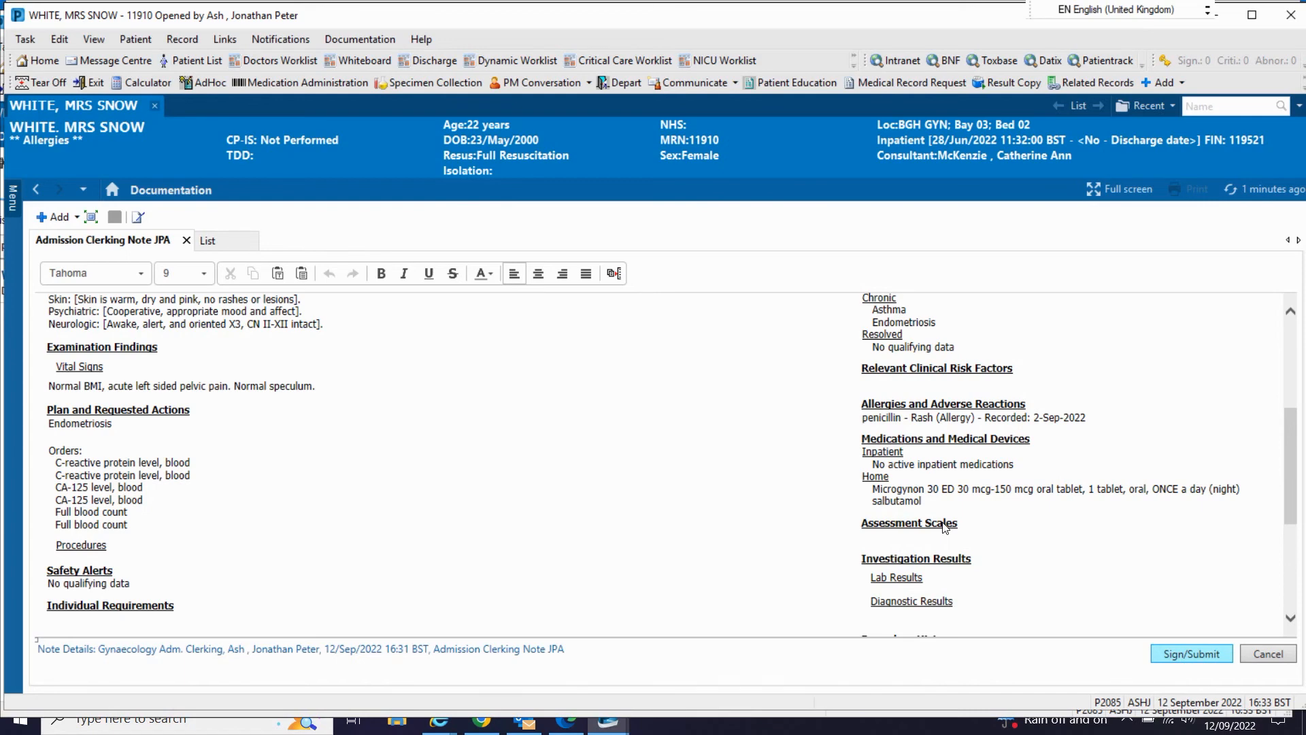
left_click(1191, 654)
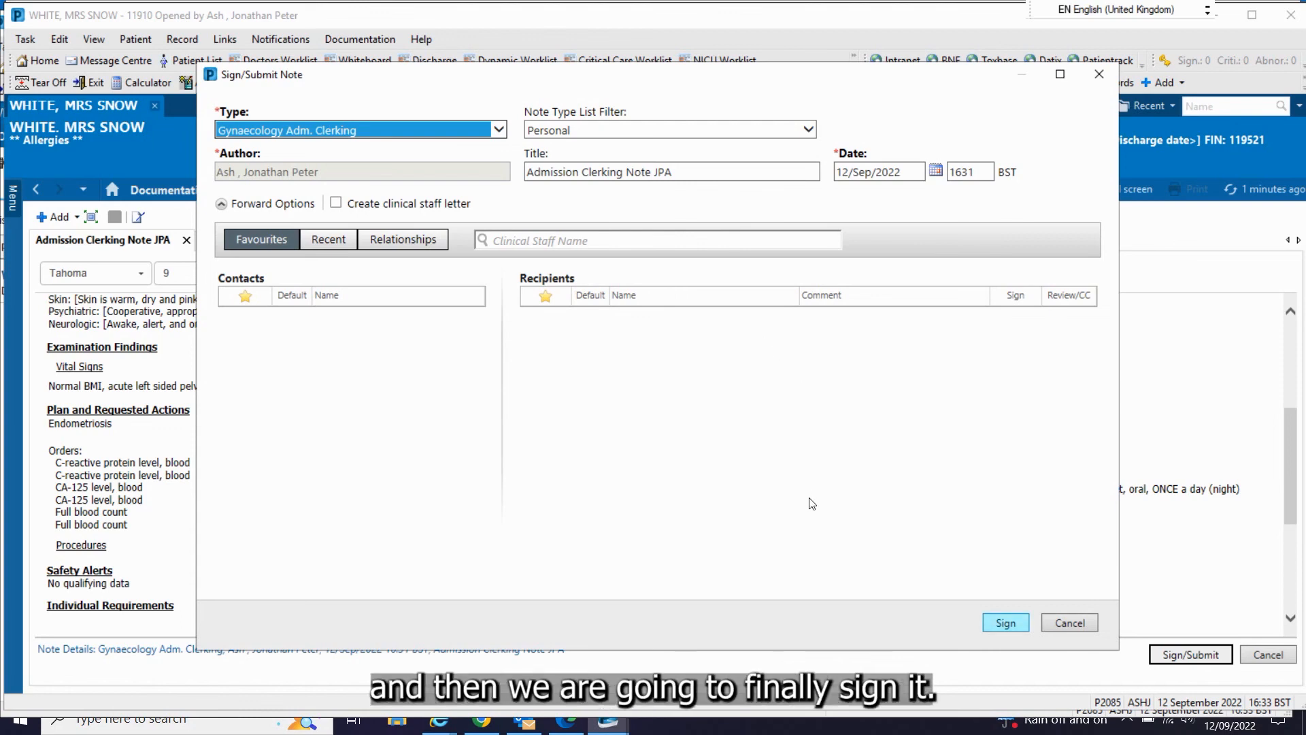
key("Return")
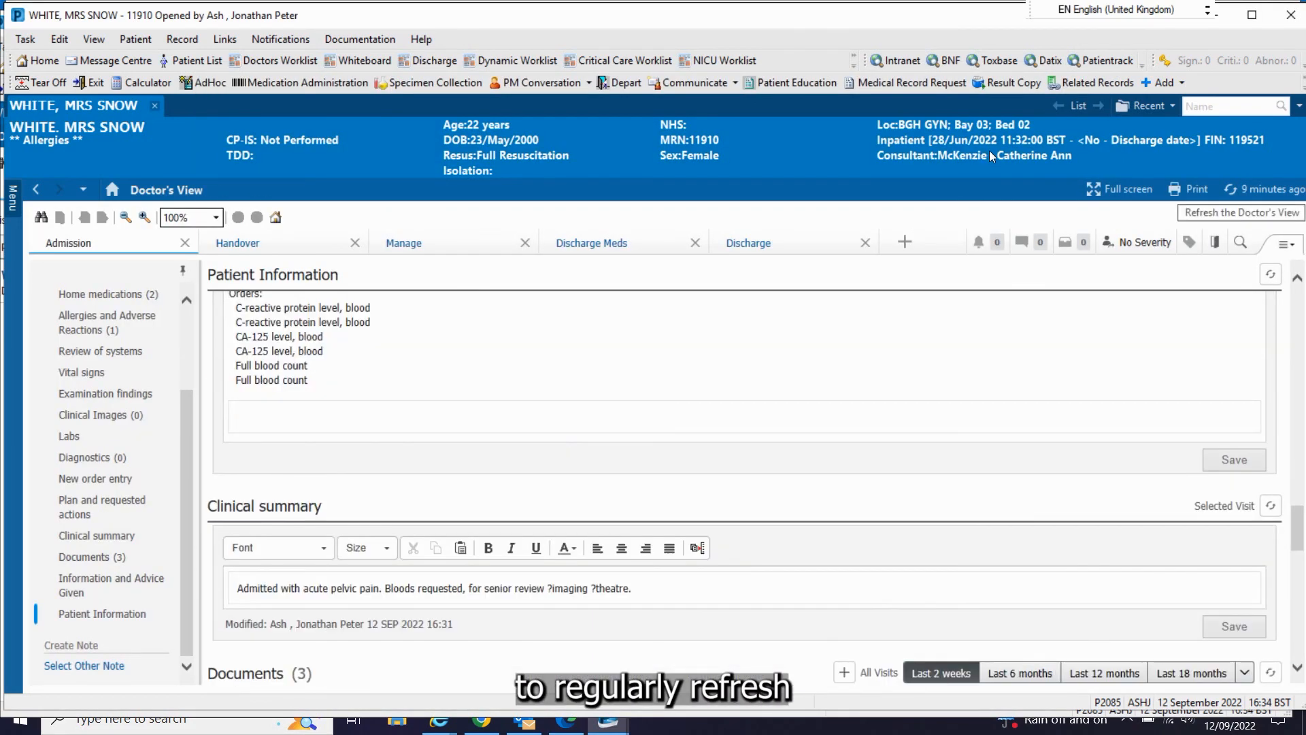
Step: Refresh the Doctor's View and read through the signed Admission Clerking Note JPA from the Documents section
left_click(1236, 190)
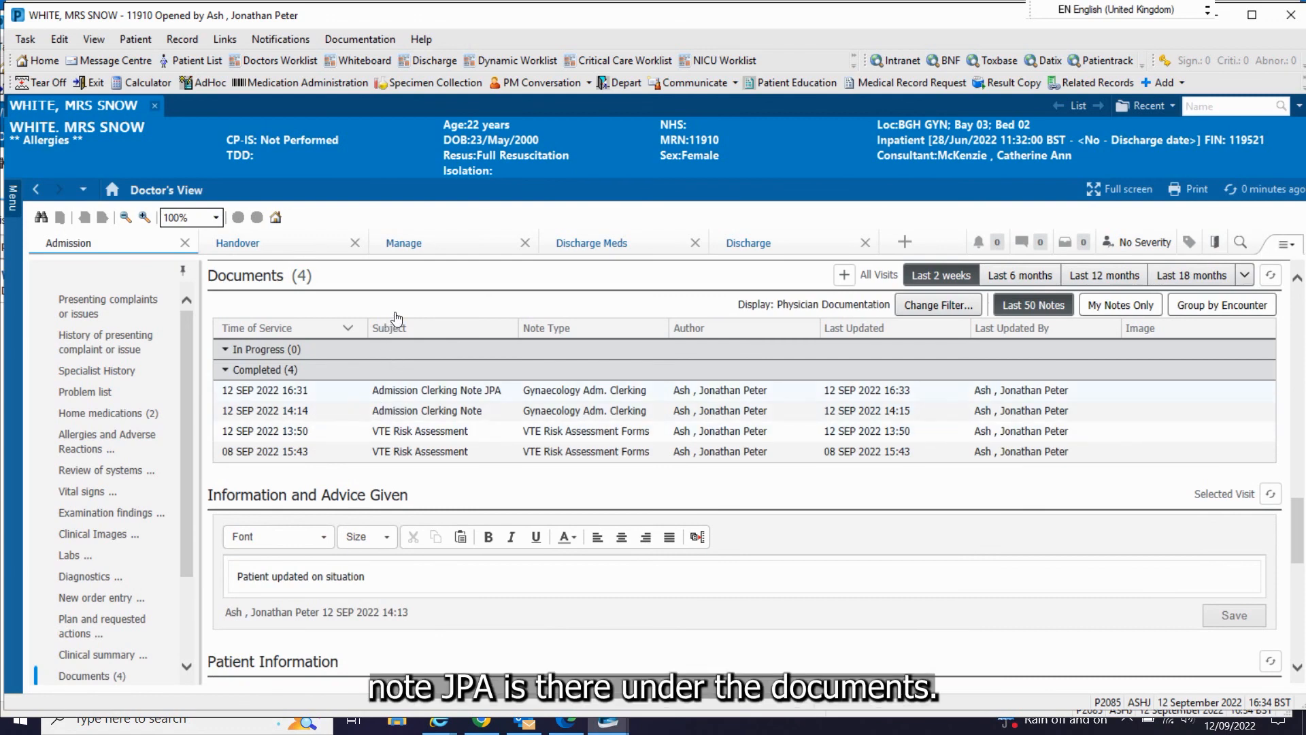
left_click(497, 391)
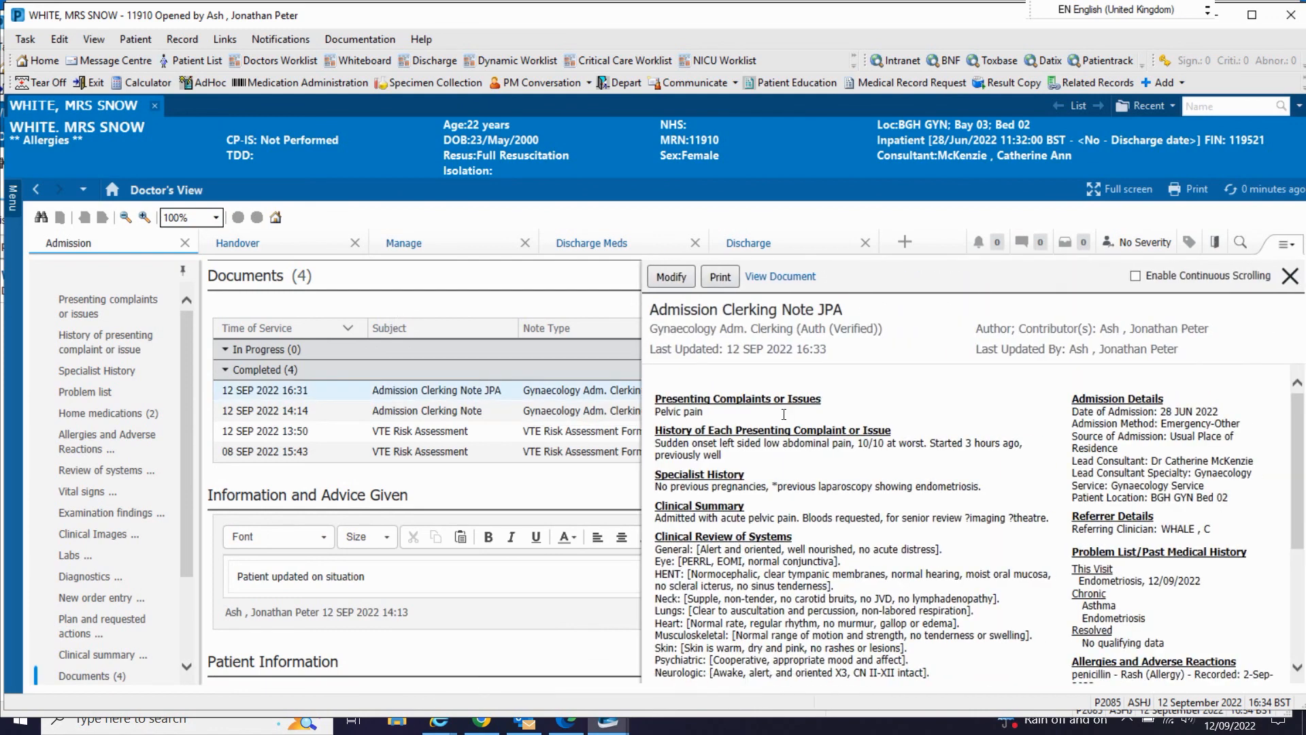
scroll(784, 415, "down", 5)
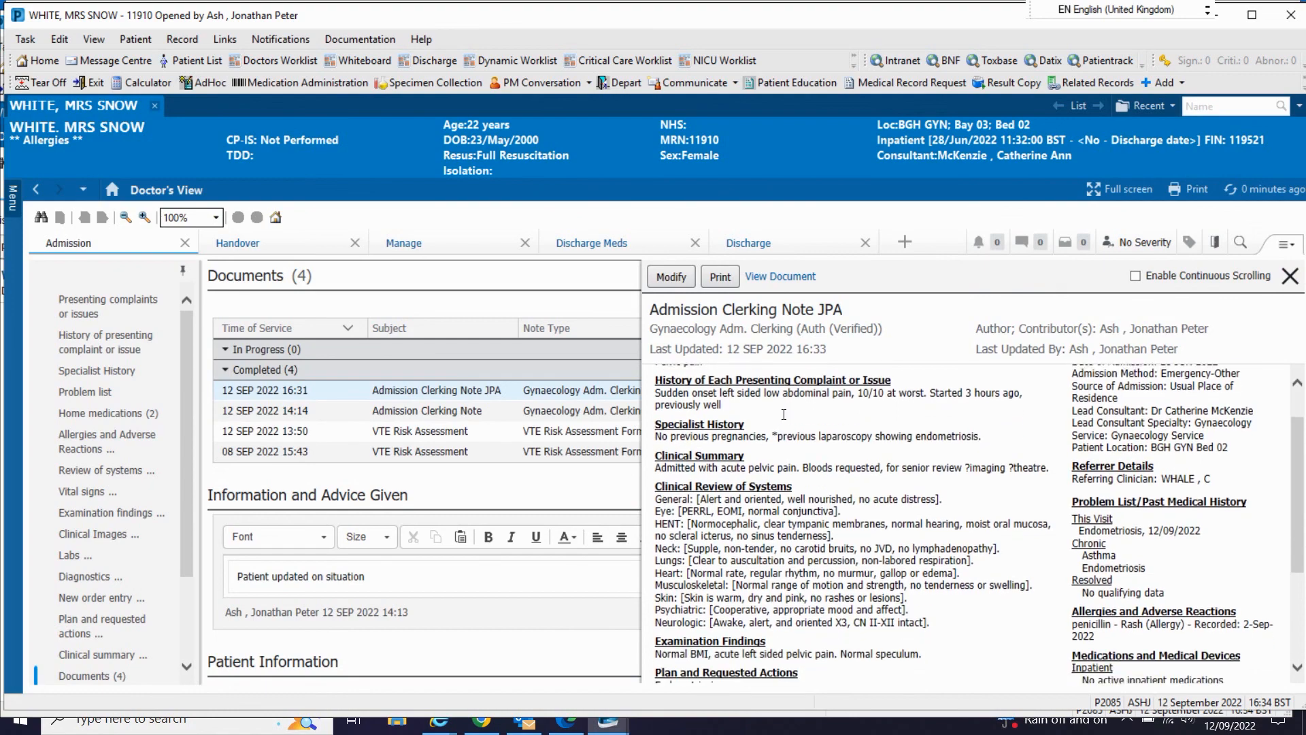
scroll(786, 420, "down", 2)
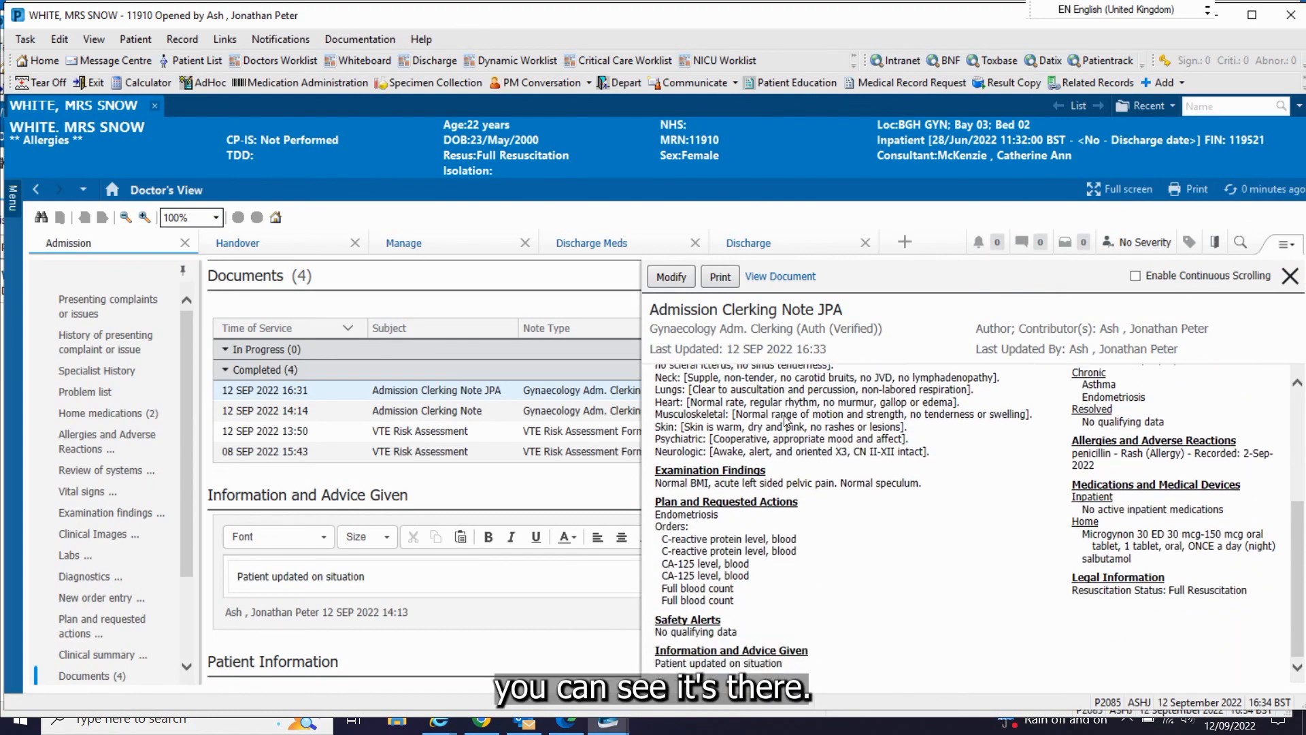
scroll(786, 420, "up", 7)
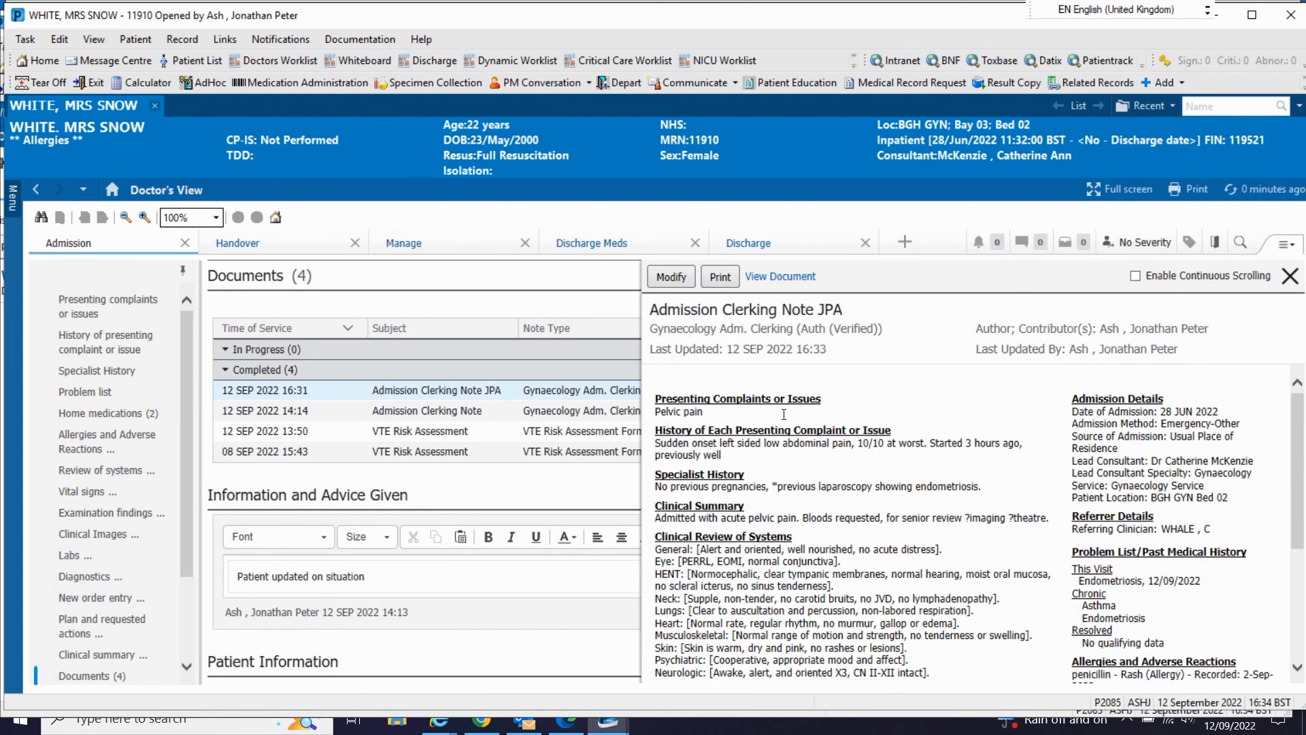